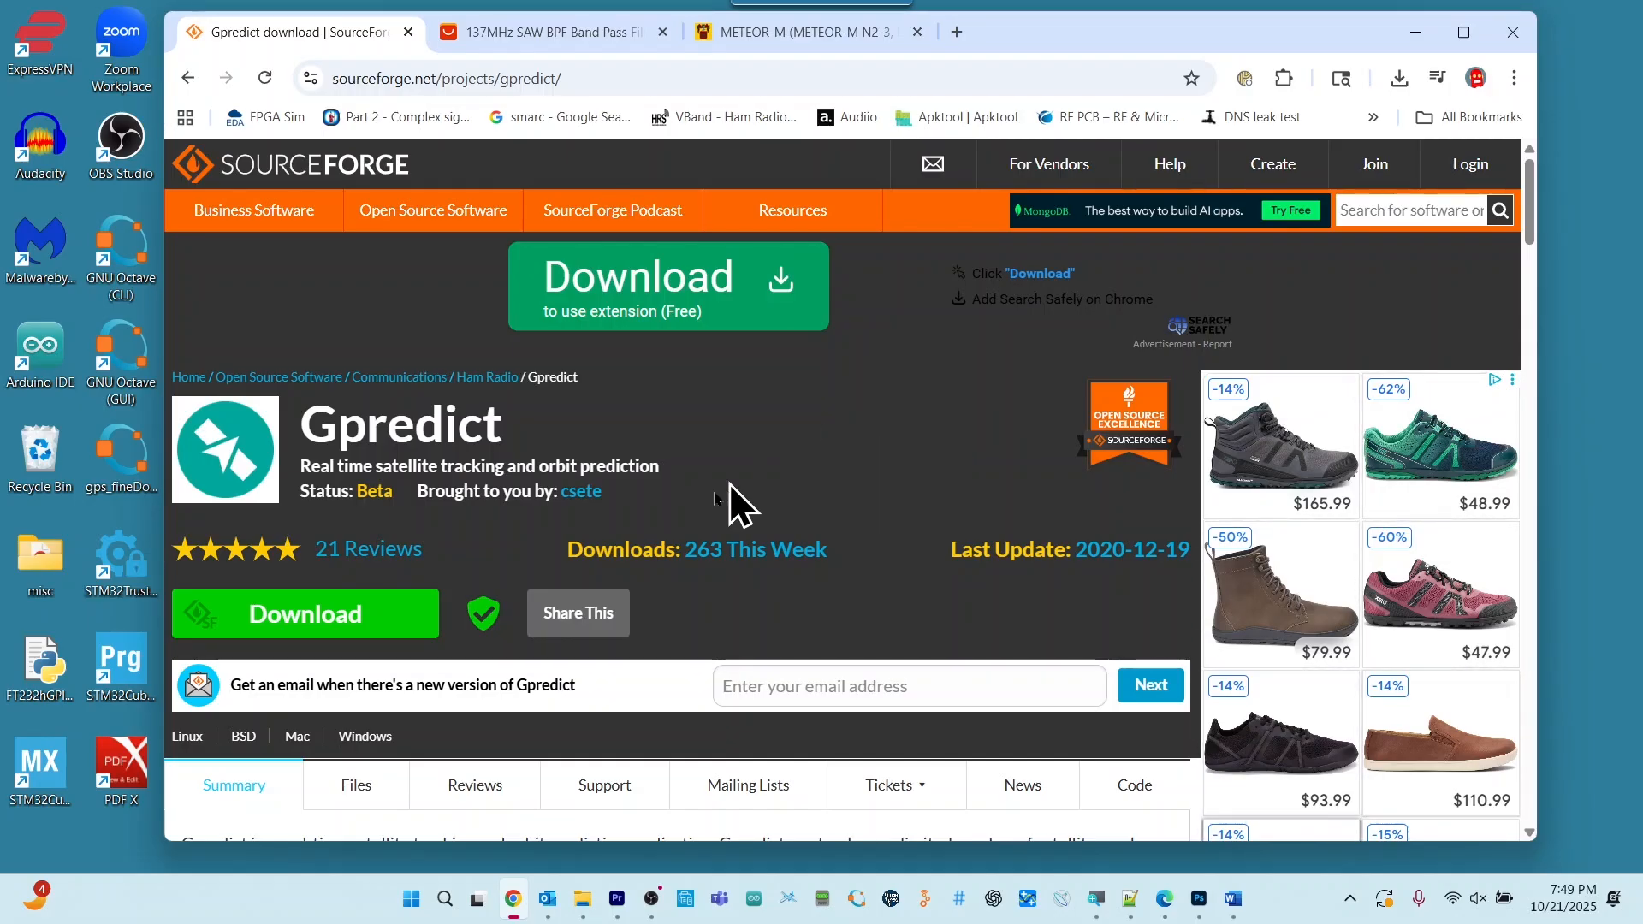
# Download the Gpredict Windows archive from its SourceForge project page and minimize the browser
pyautogui.click(347, 623)
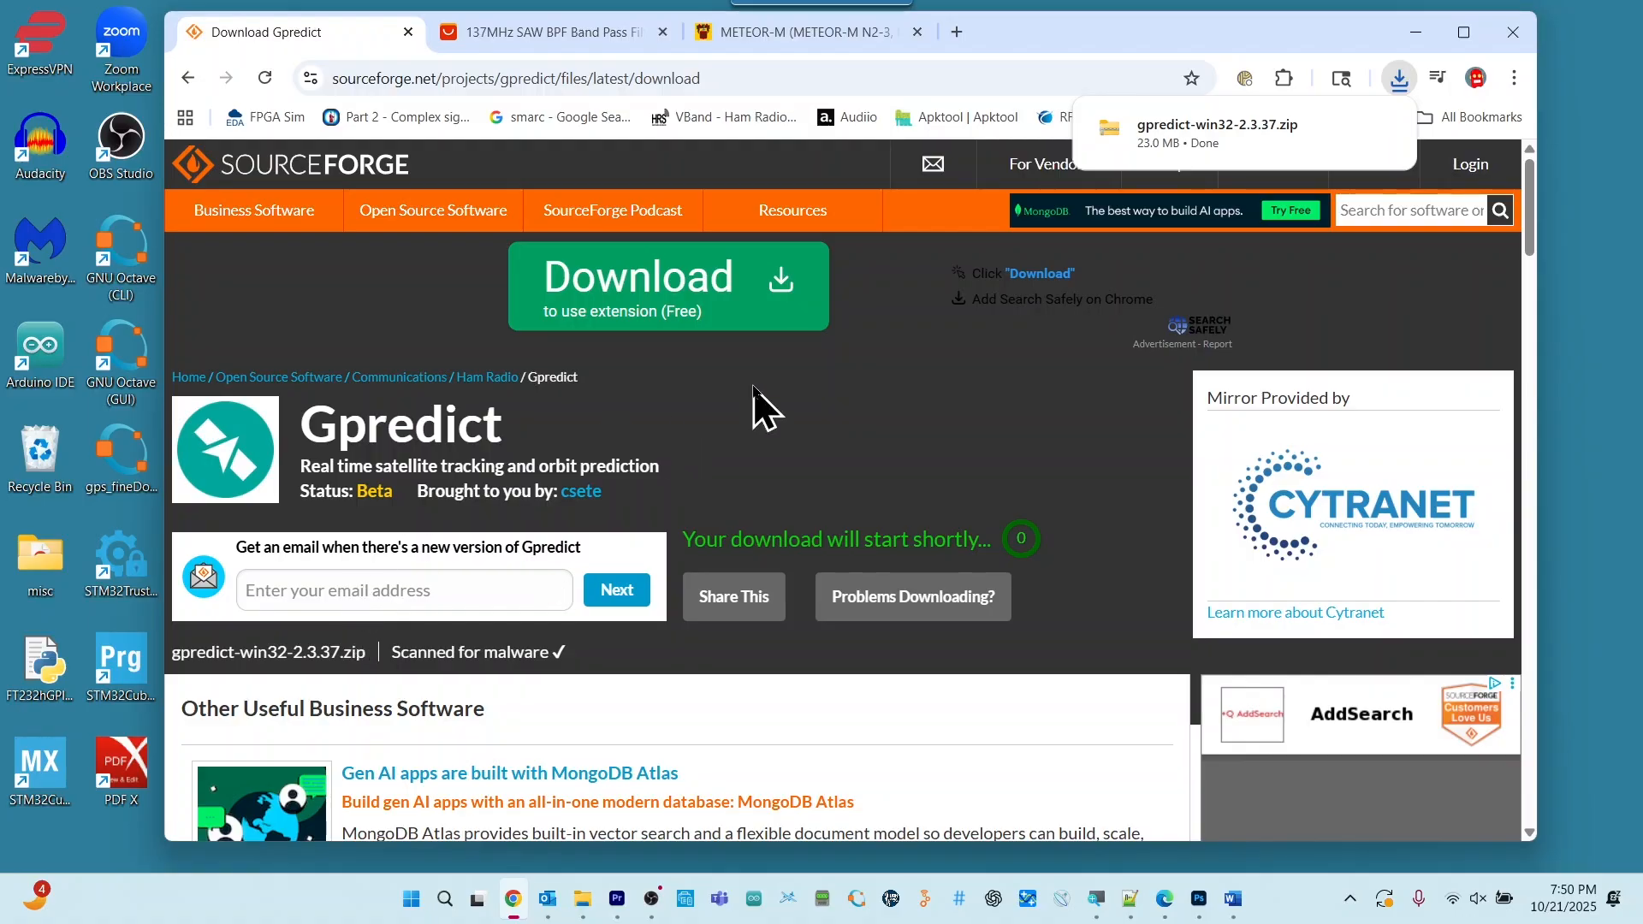
pyautogui.moveTo(1179, 161)
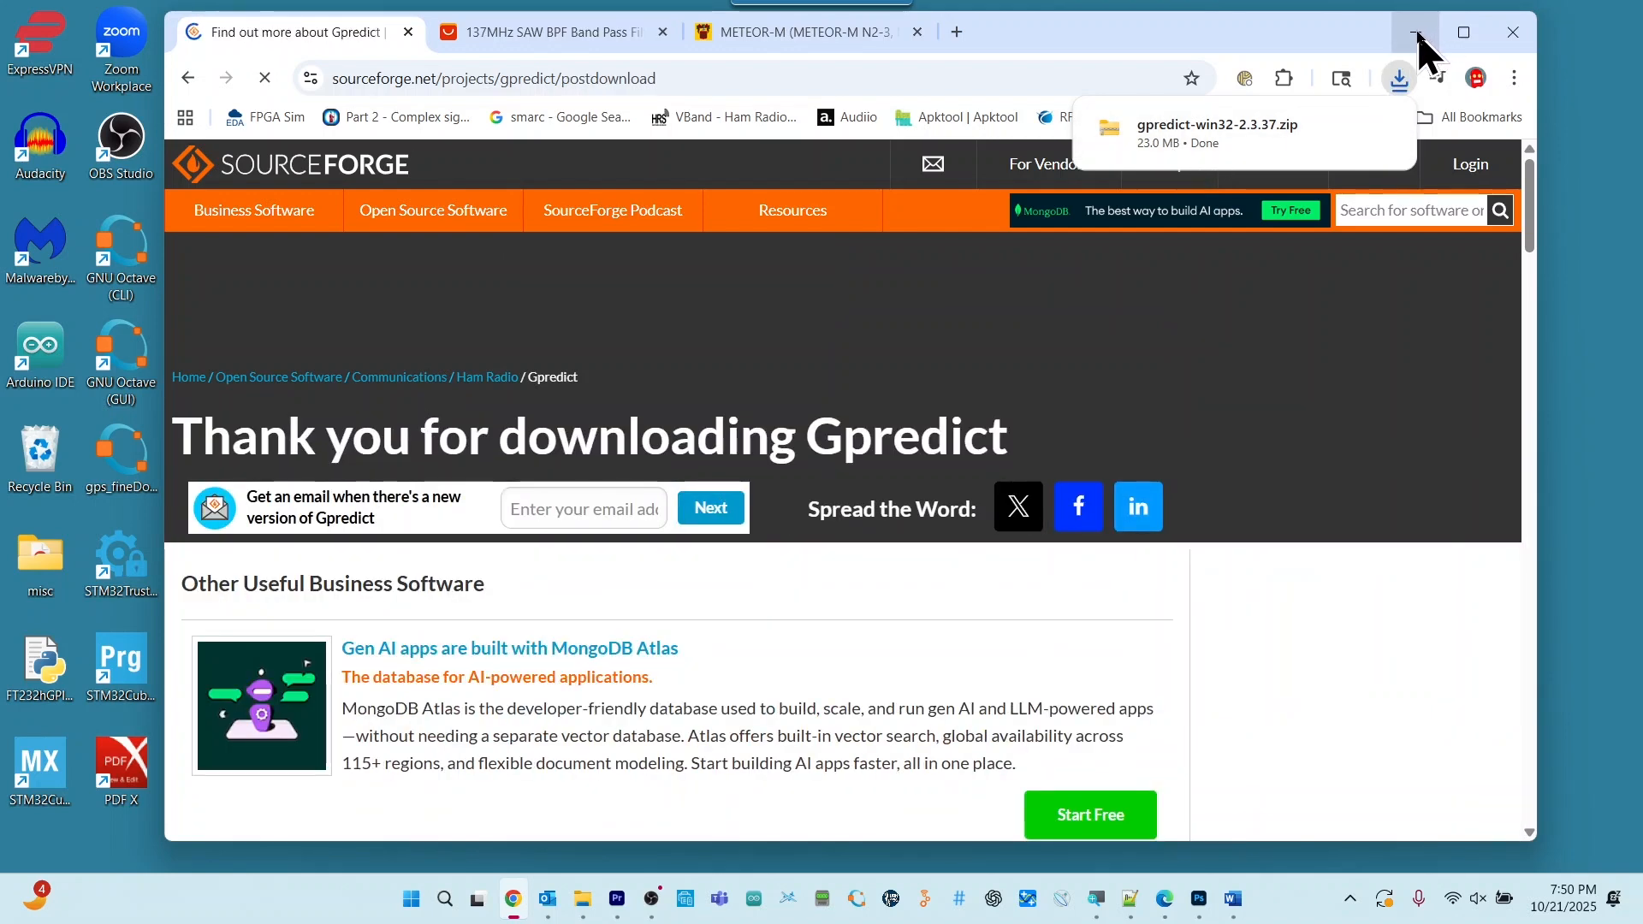
pyautogui.click(1418, 35)
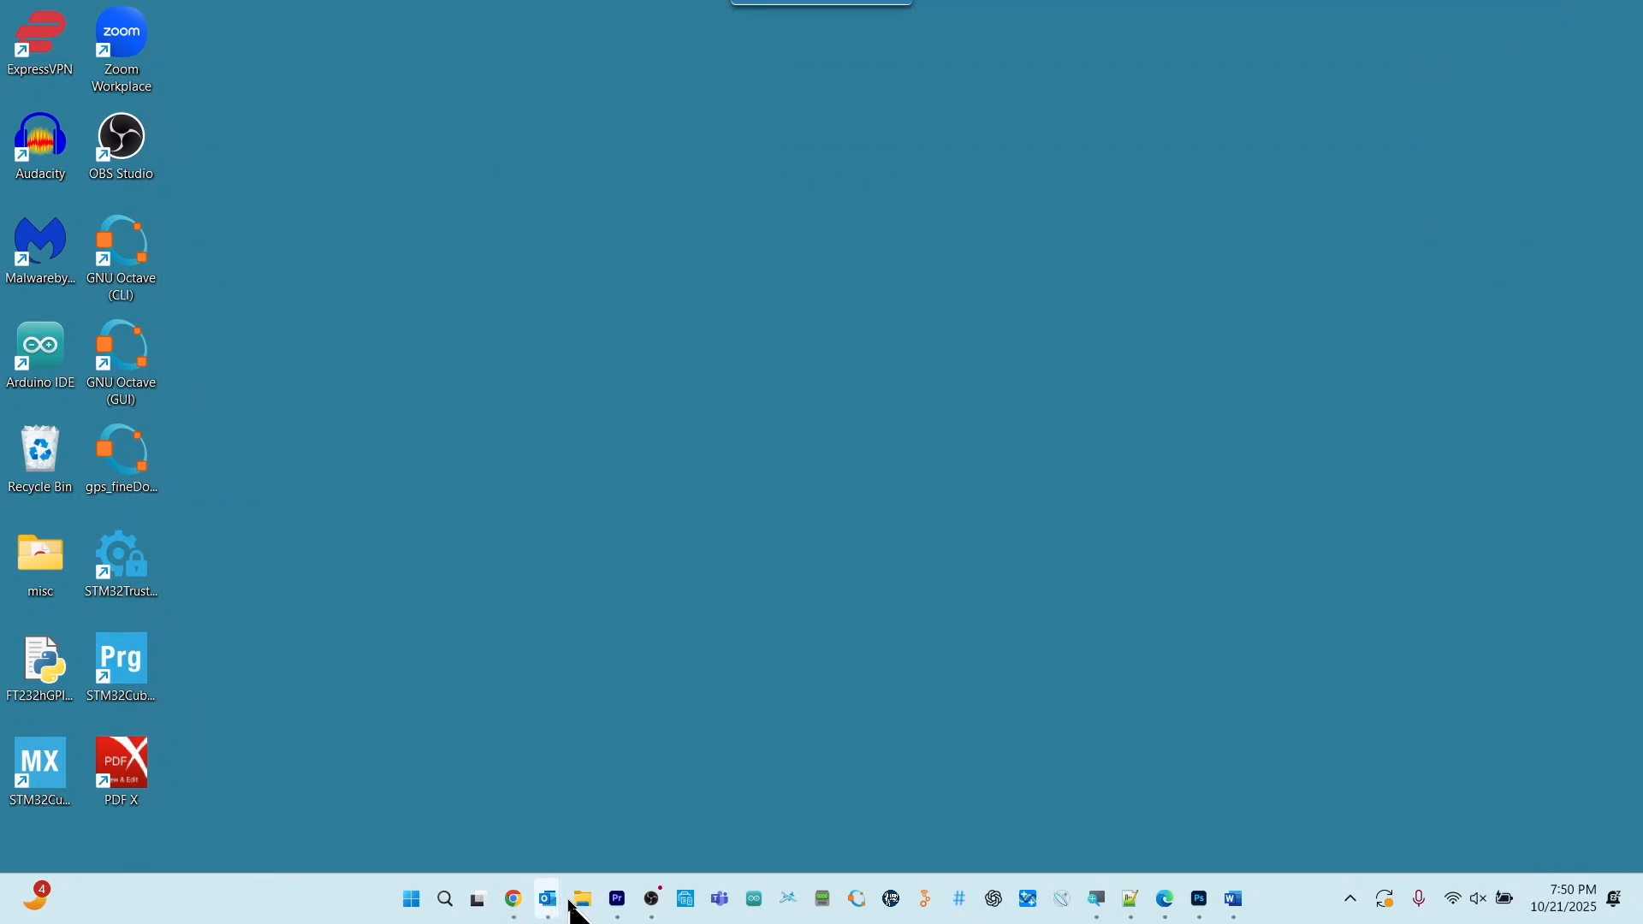
# Extract the gpredict-win32-2.3.37 archive in the Downloads folder to the suggested destination and close the extra folder window
pyautogui.moveTo(576, 901)
pyautogui.click(565, 835)
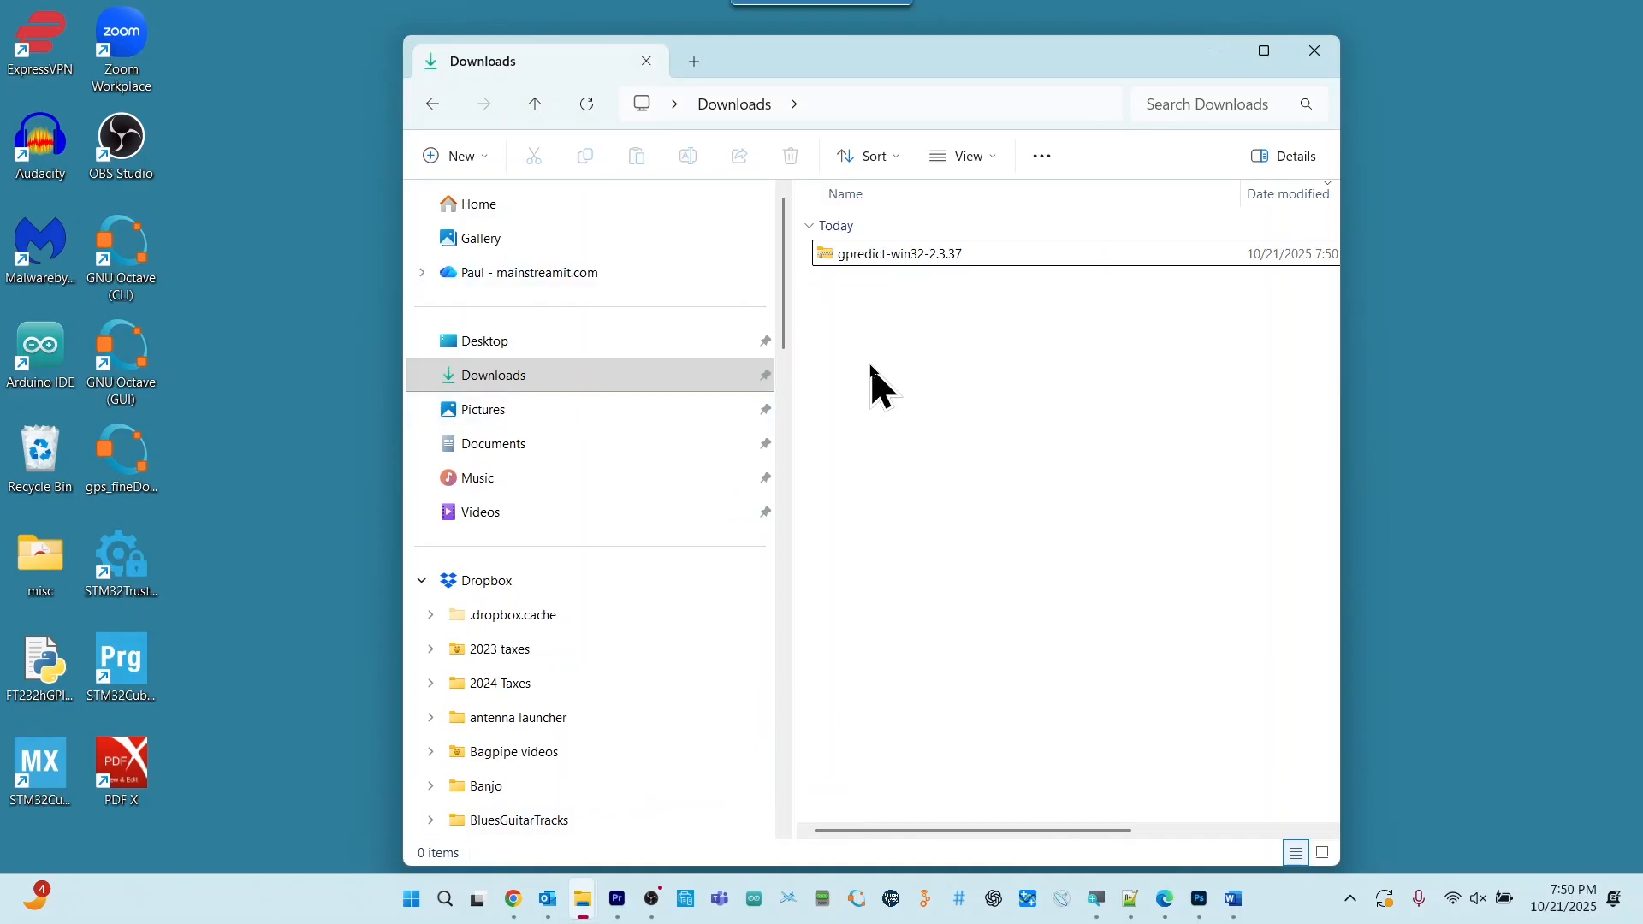
pyautogui.click(829, 261)
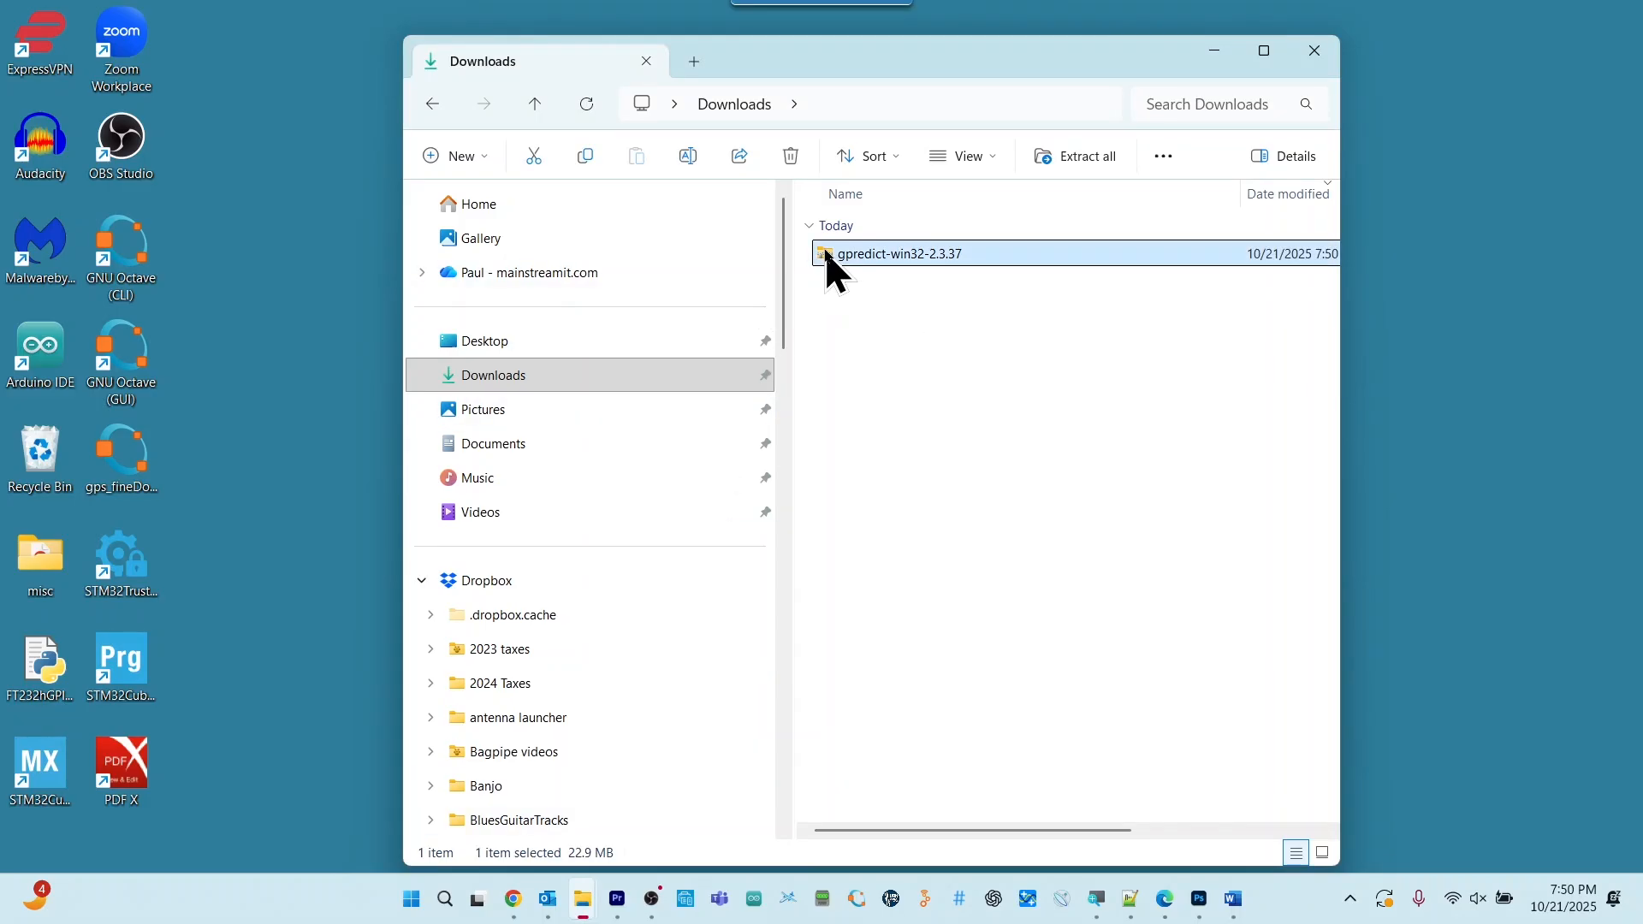
pyautogui.rightClick(829, 267)
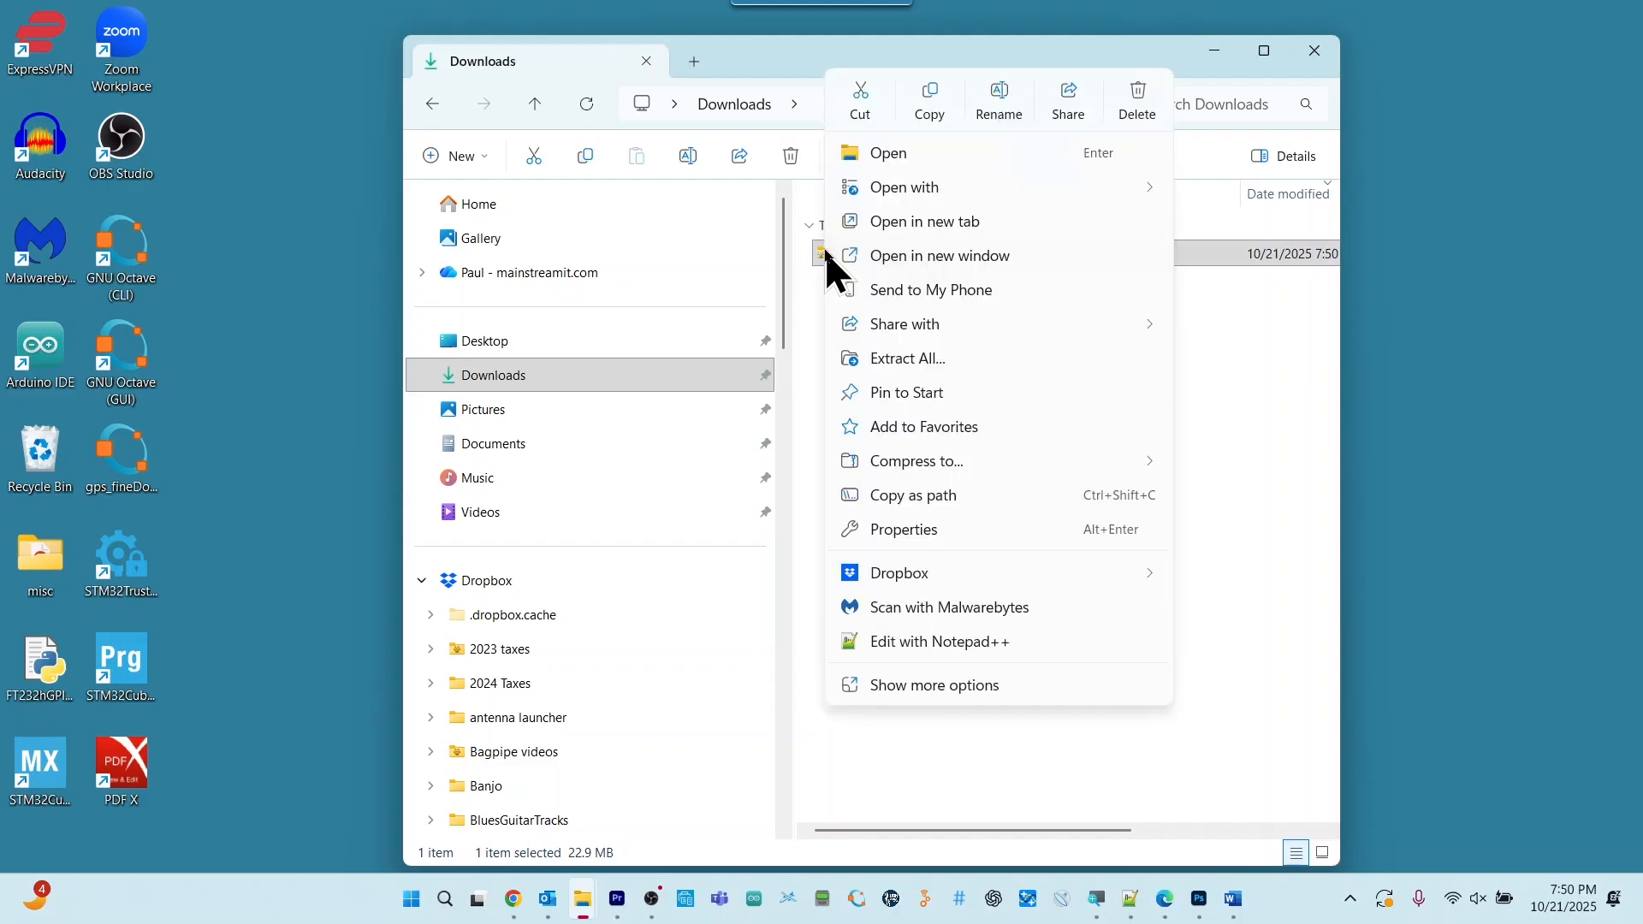
pyautogui.click(896, 363)
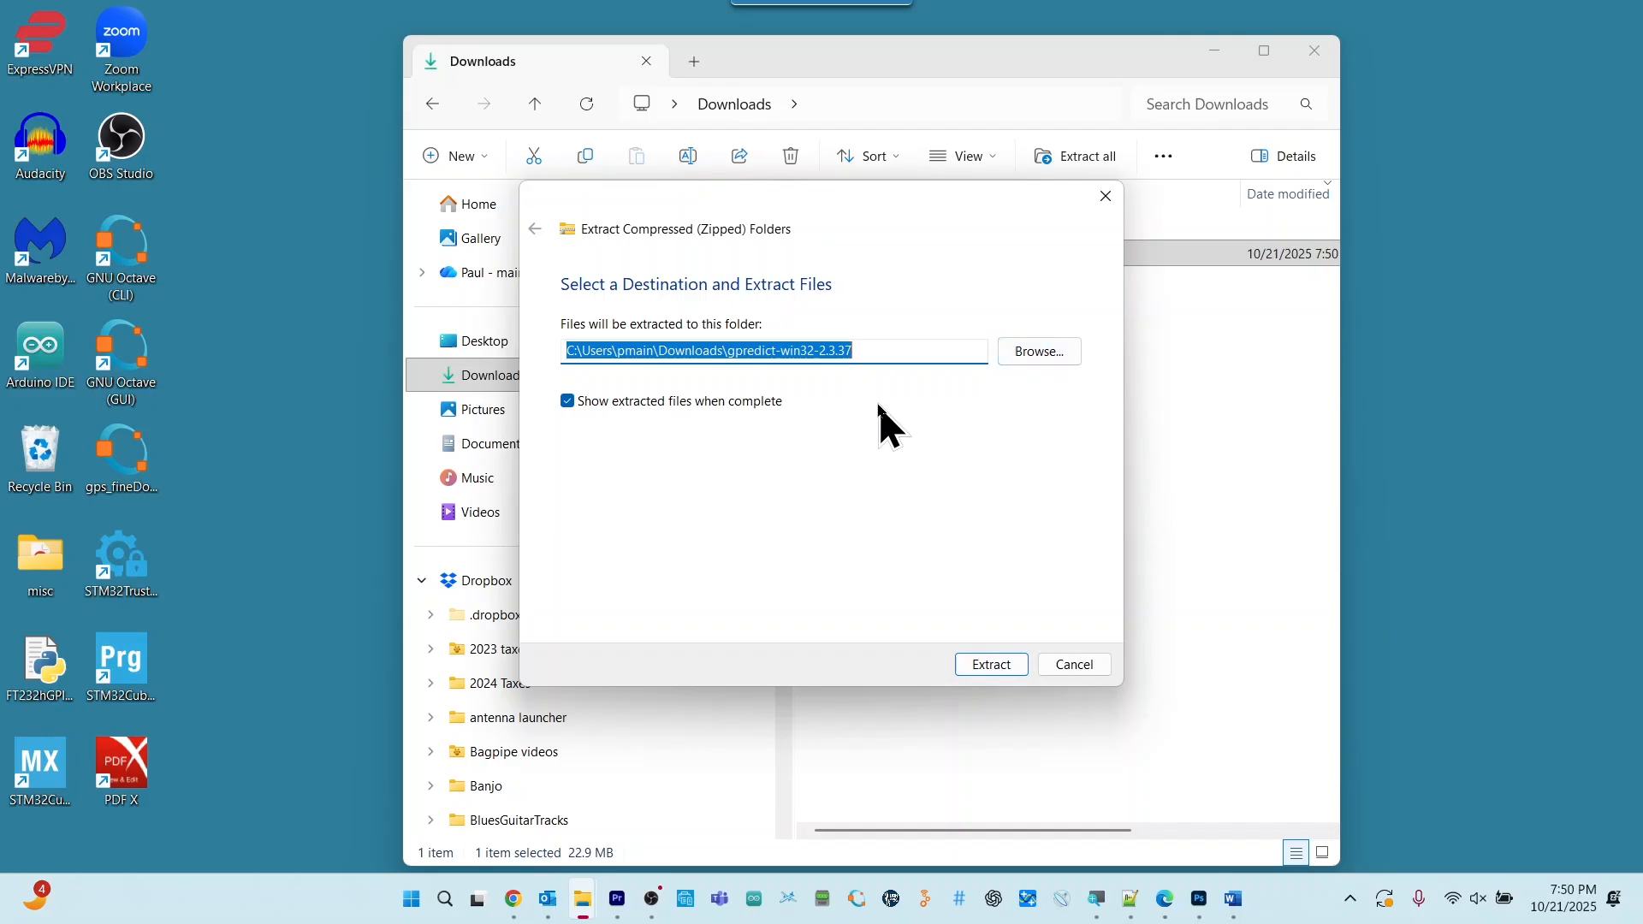
pyautogui.click(1006, 673)
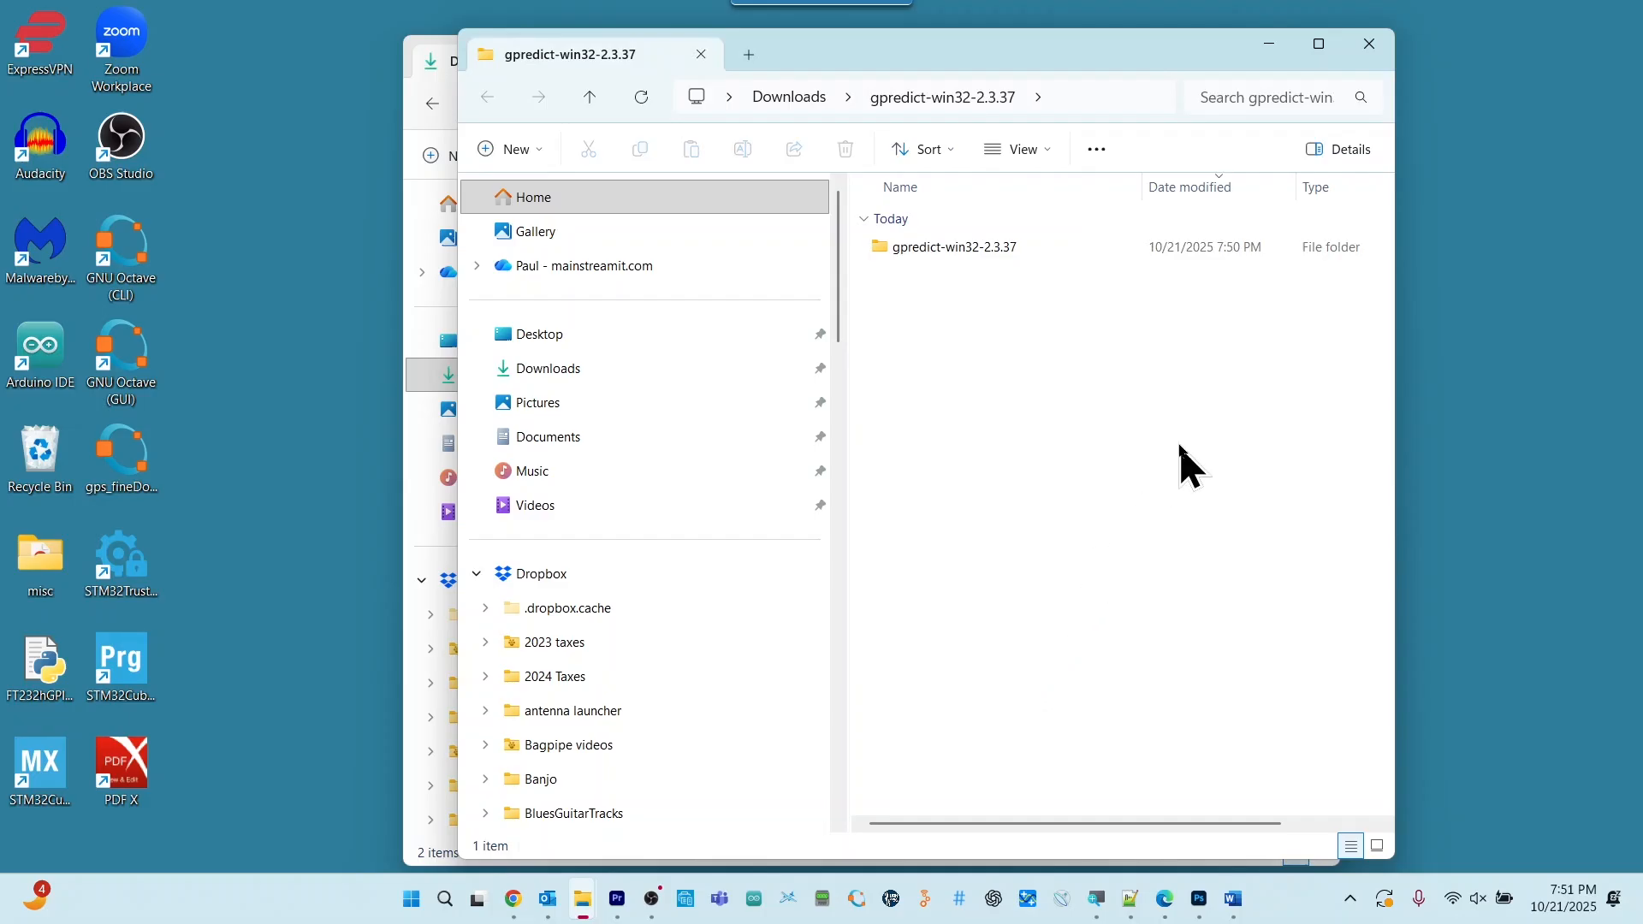
pyautogui.click(1369, 44)
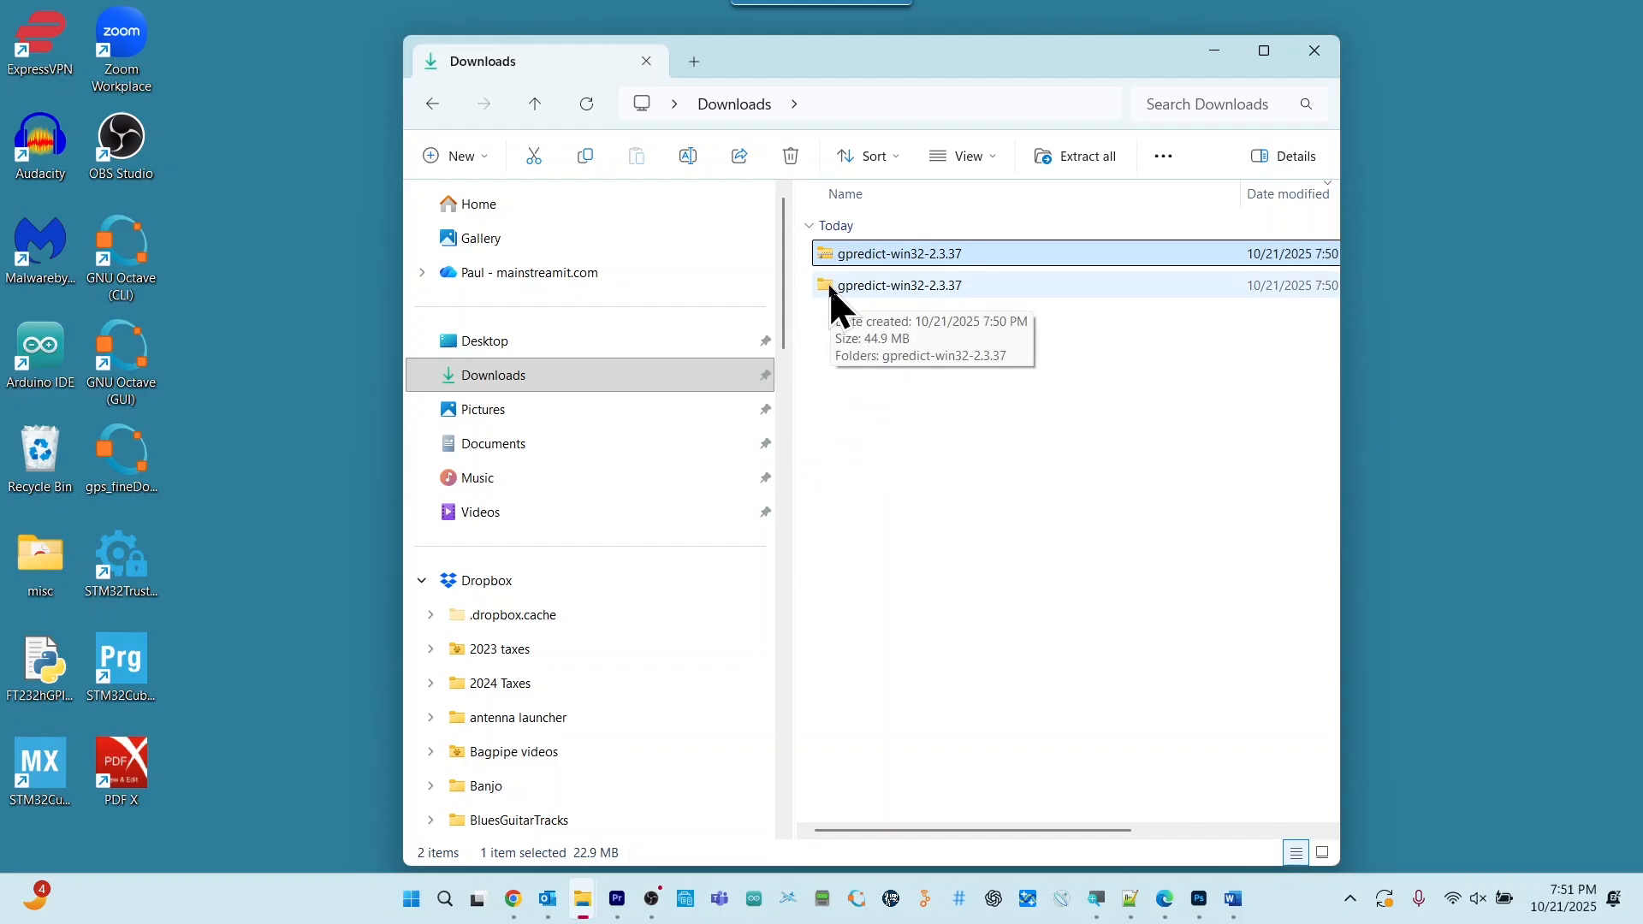
# Launch the gpredict application from the inner gpredict-win32-2.3.37 folder of the extracted files
pyautogui.doubleClick(899, 286)
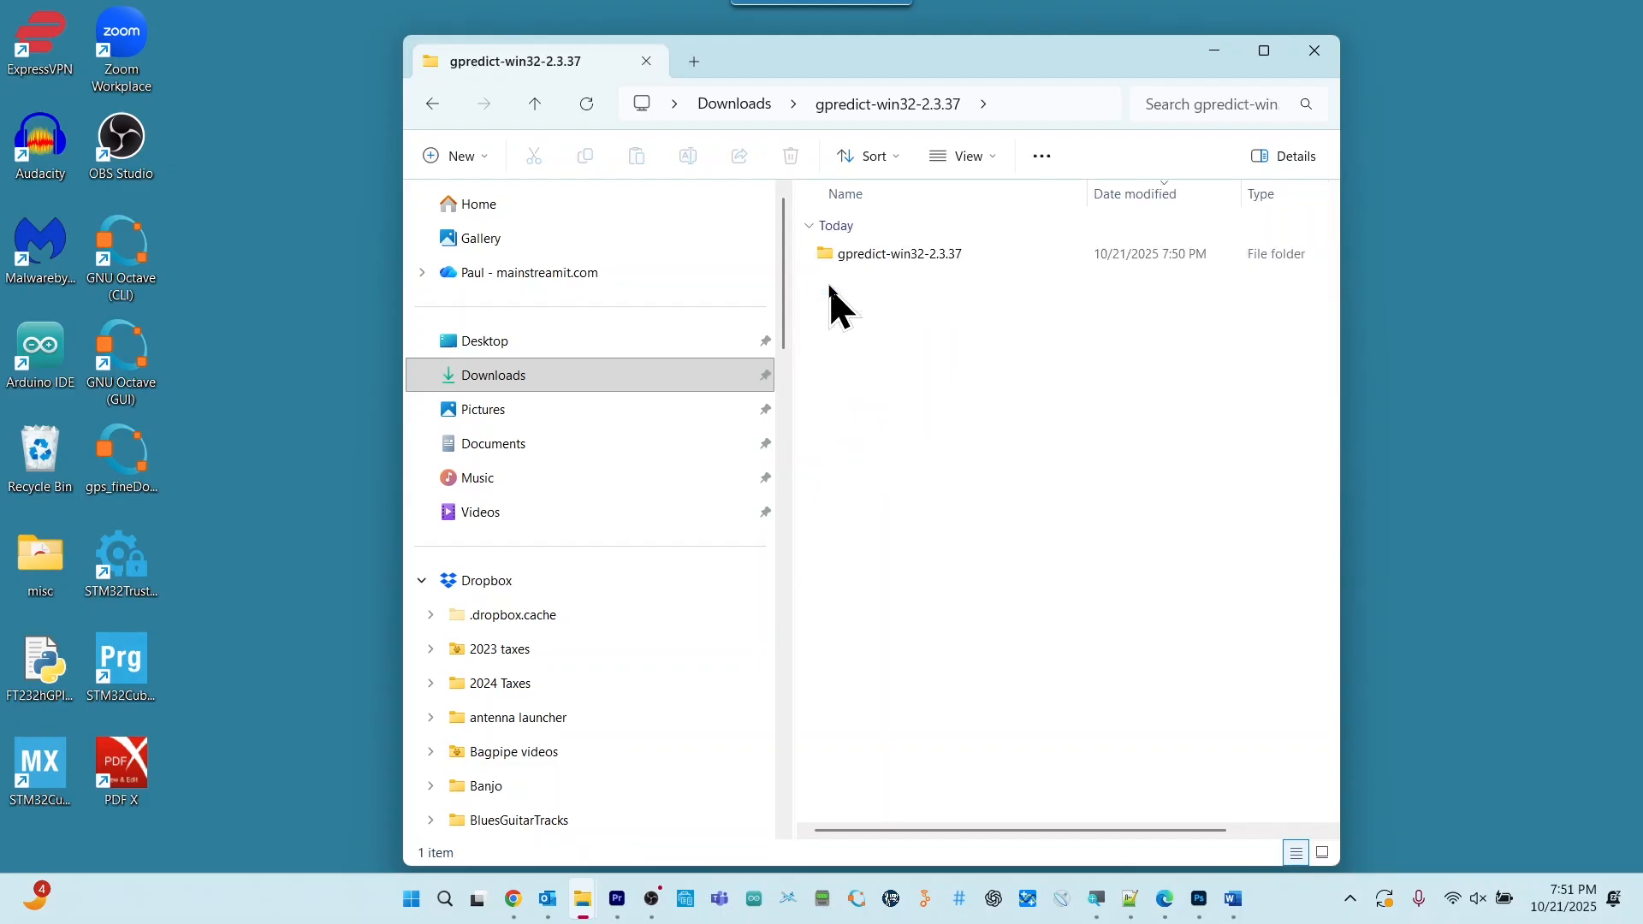
pyautogui.doubleClick(834, 255)
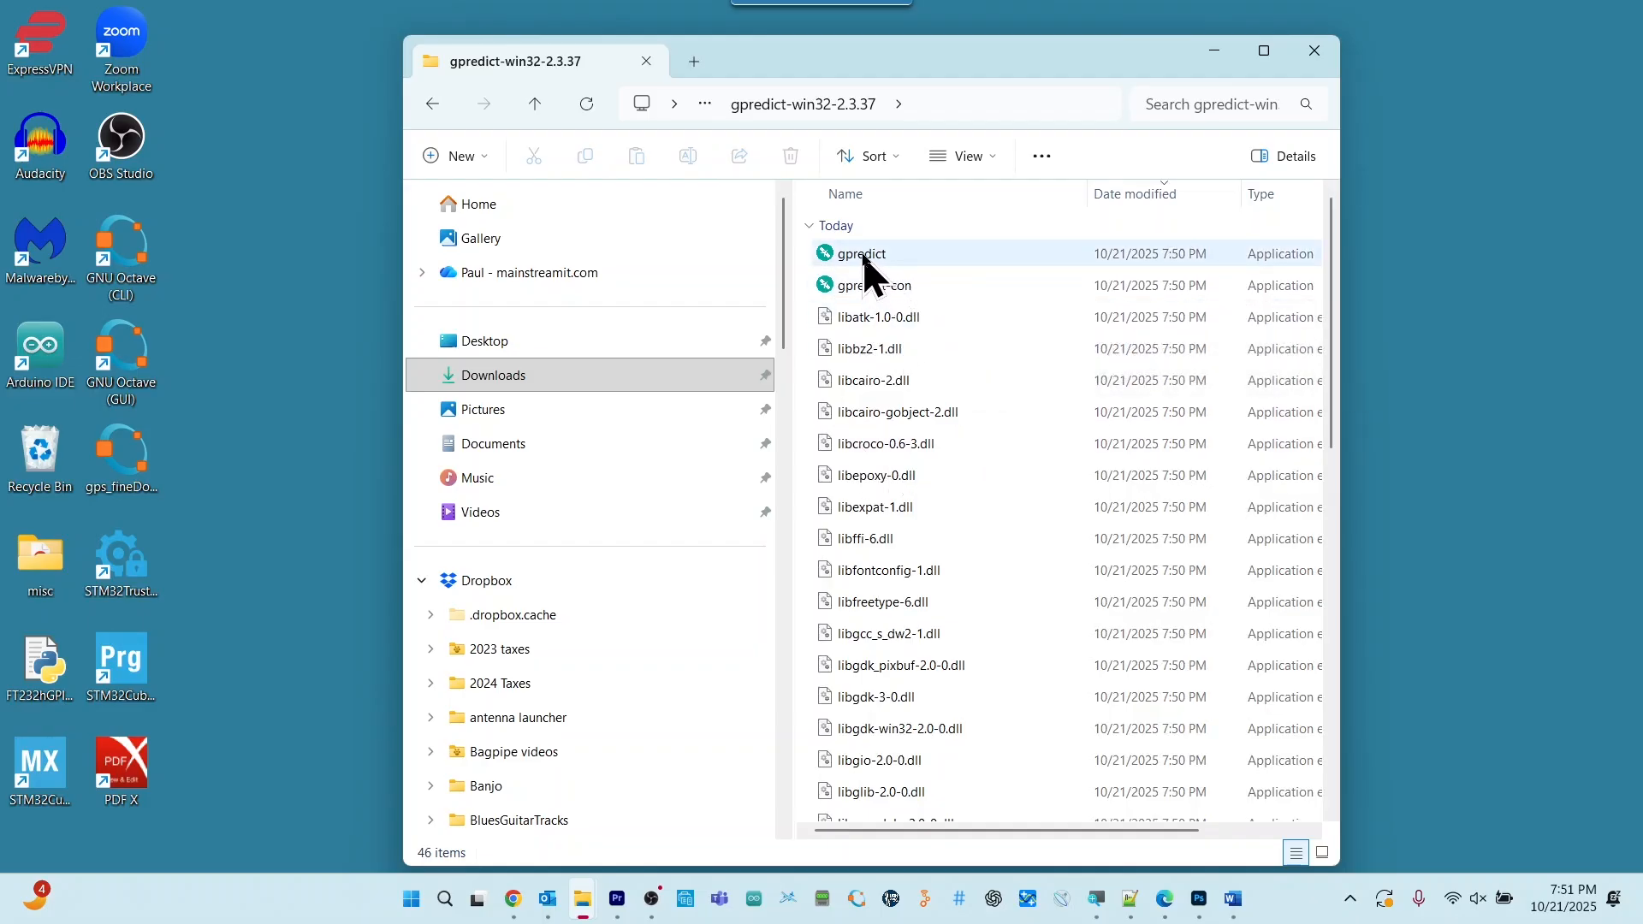
pyautogui.moveTo(864, 259)
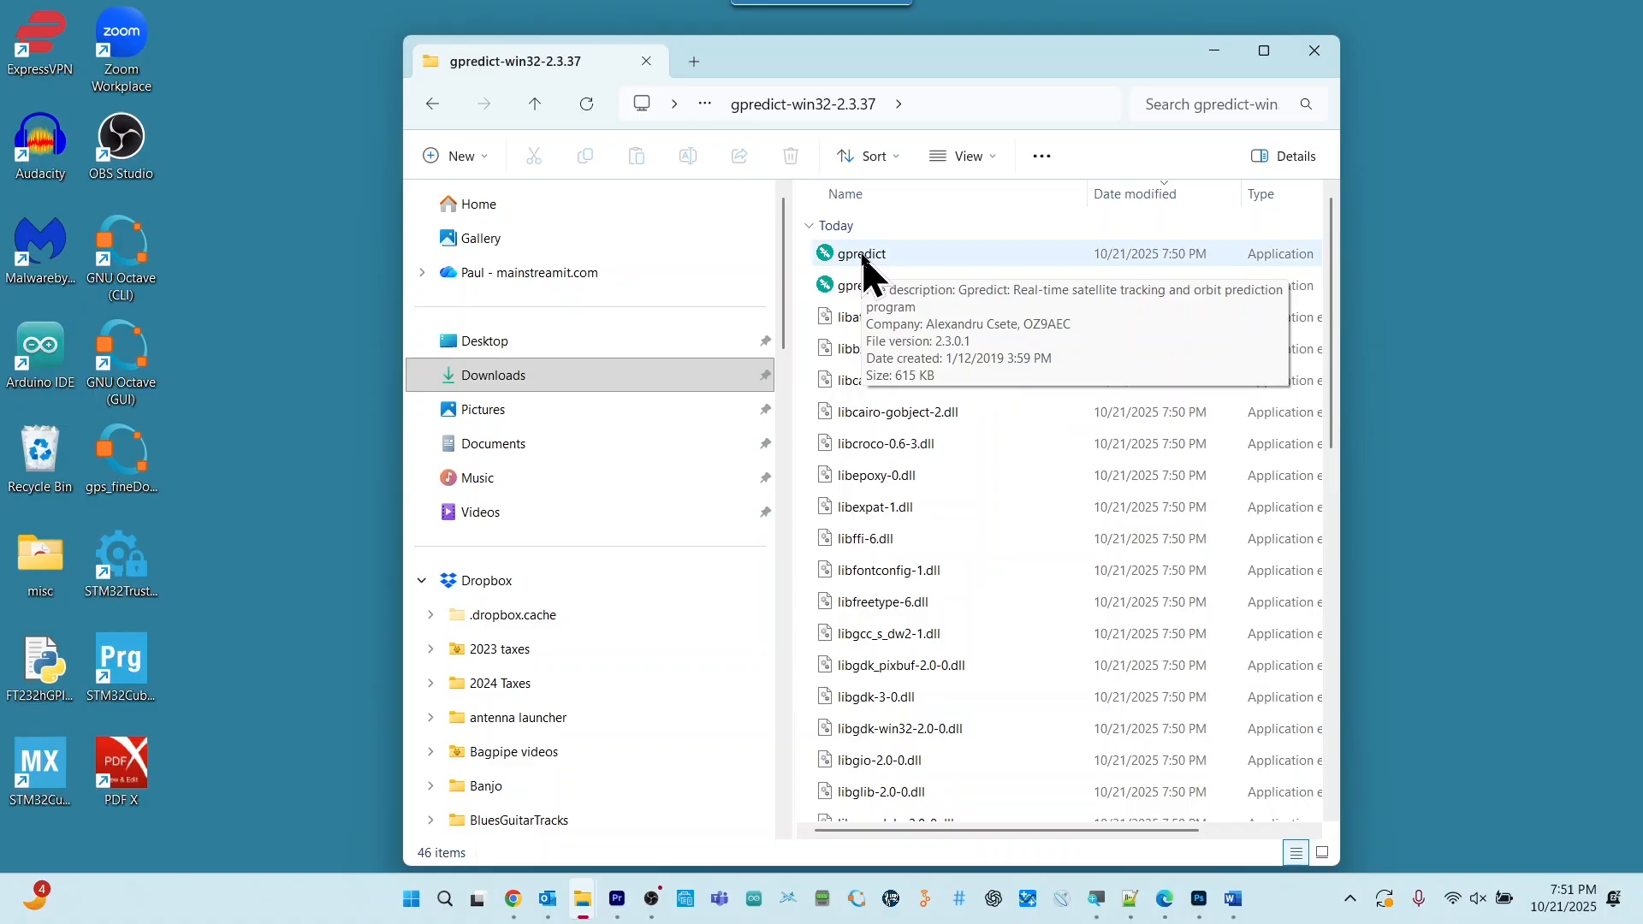
pyautogui.doubleClick(864, 259)
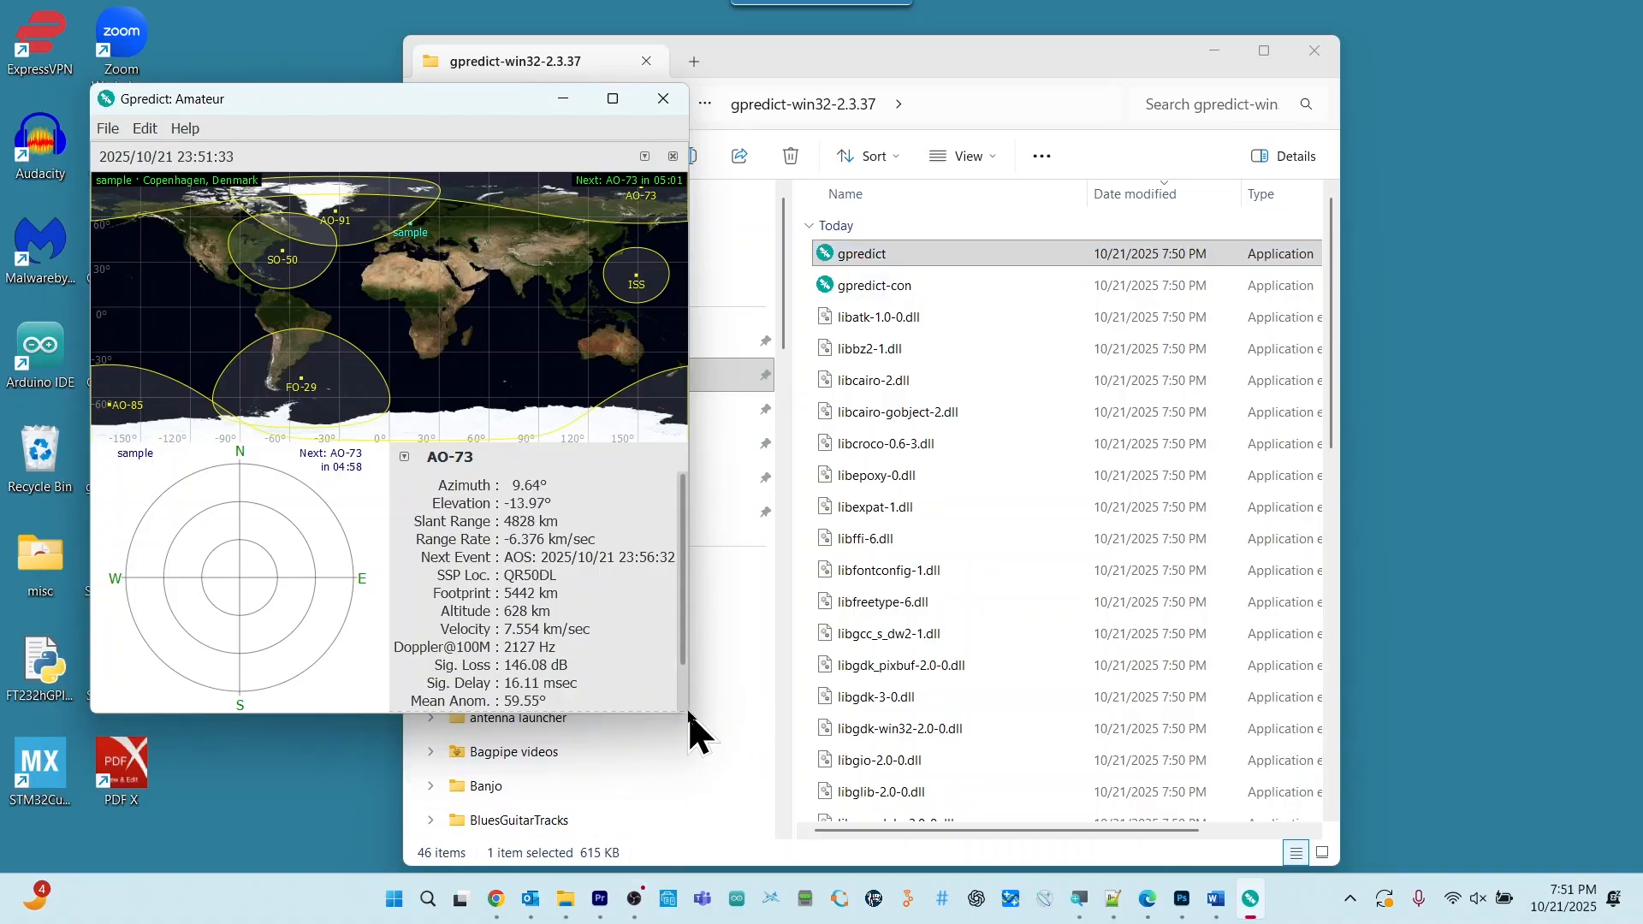
# Enlarge the Gpredict window and pin the program to the taskbar
pyautogui.moveTo(682, 717); pyautogui.dragTo(1168, 800)
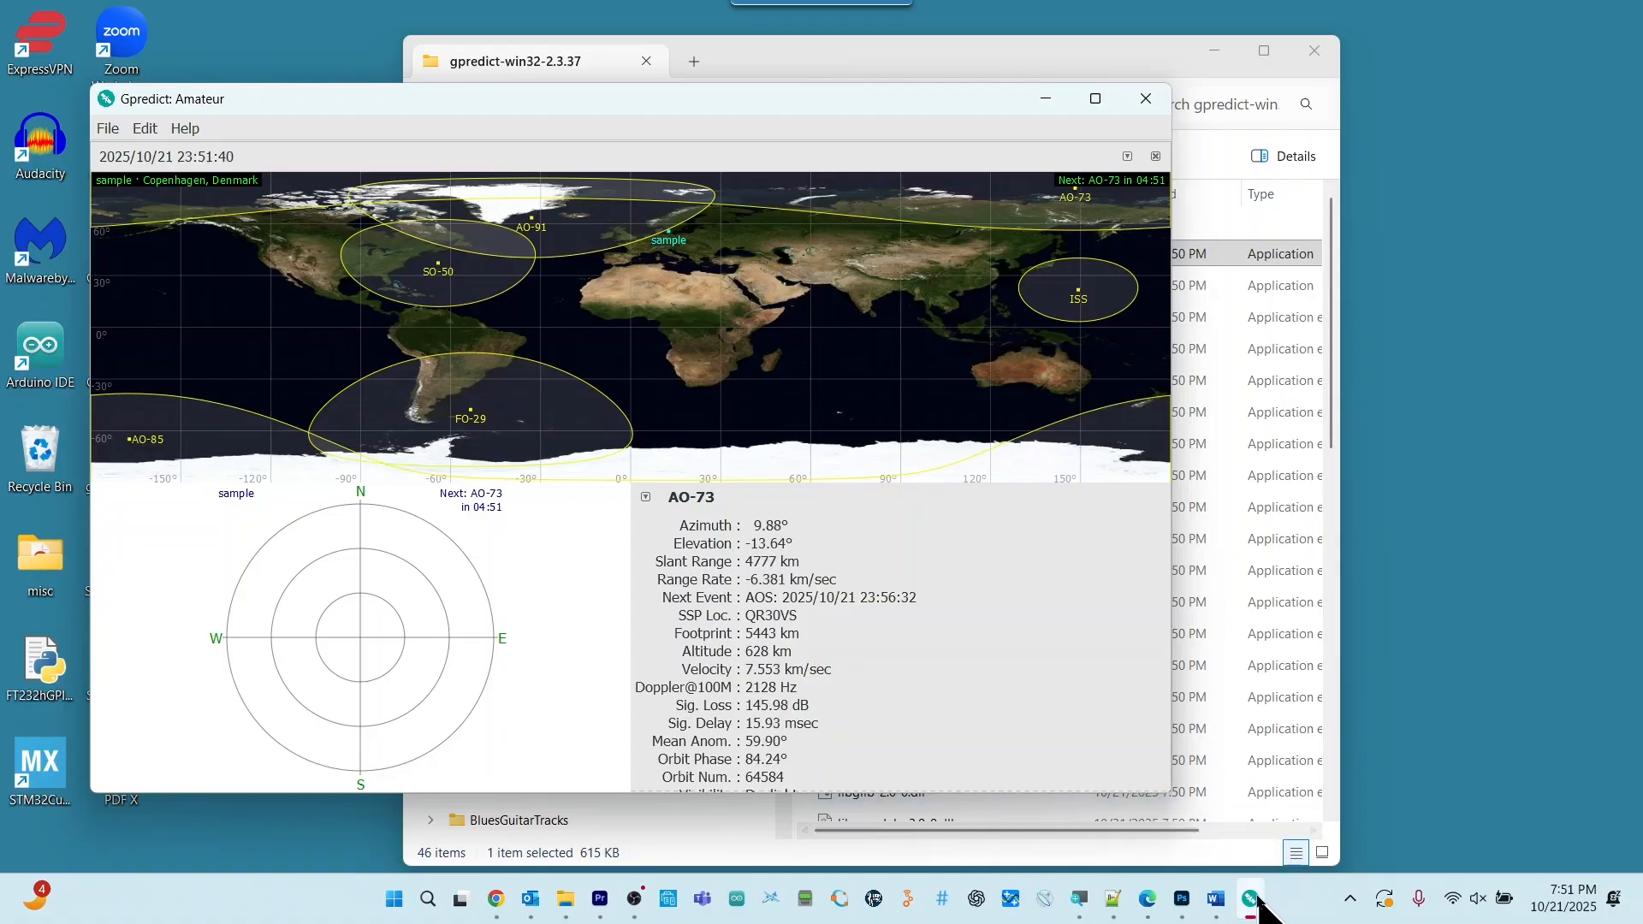
pyautogui.moveTo(1254, 905)
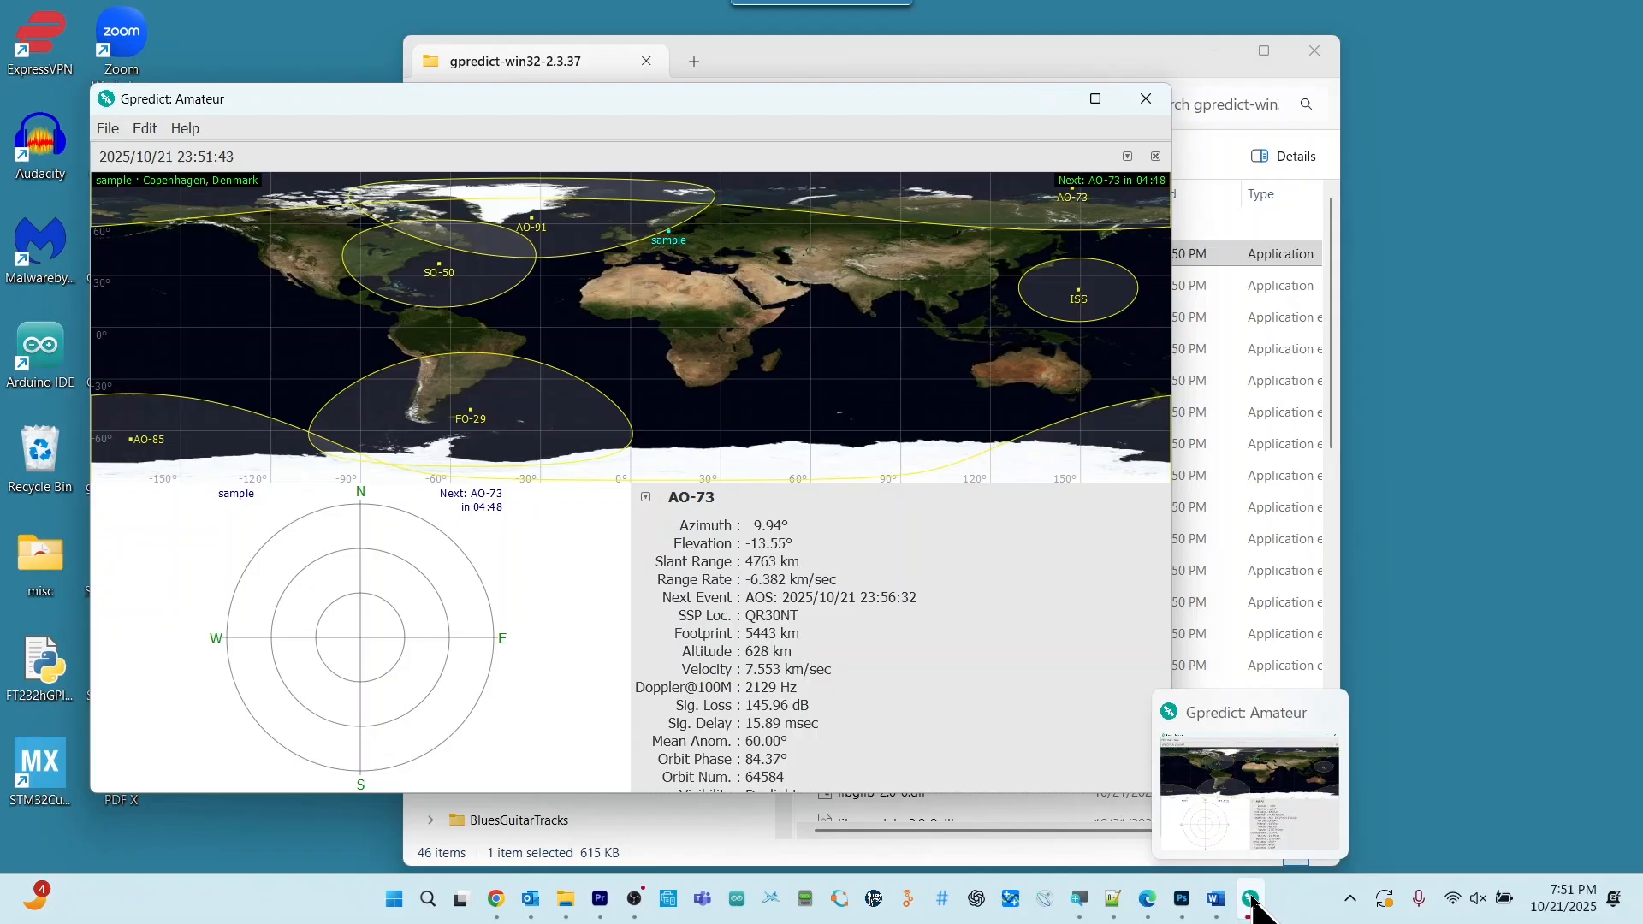
pyautogui.rightClick(1251, 901)
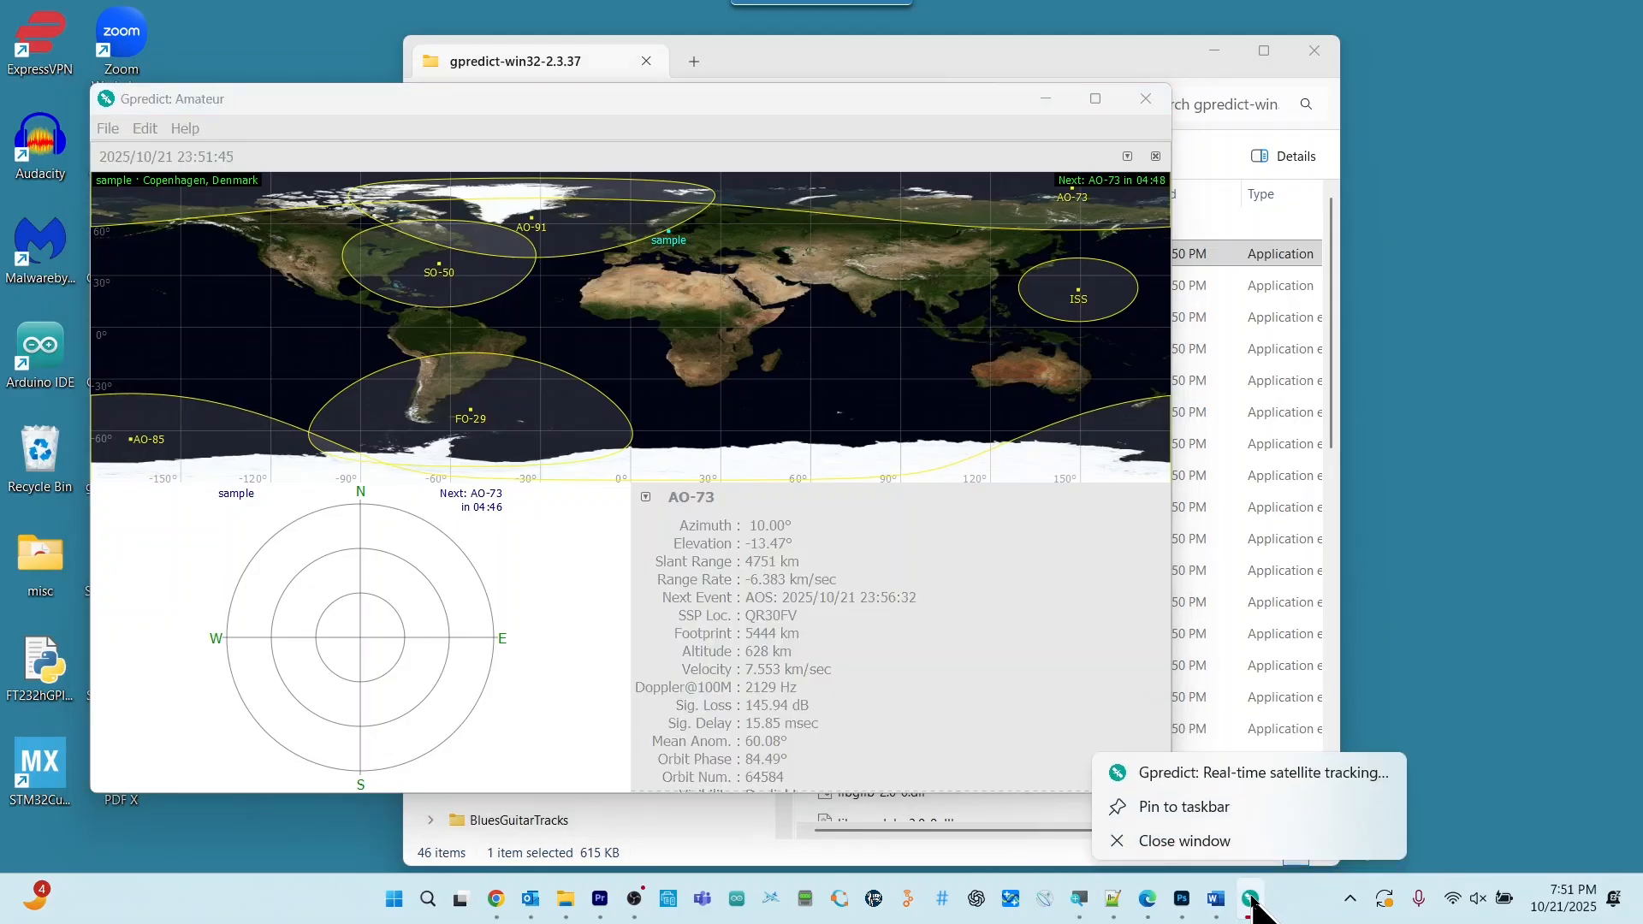
pyautogui.click(1230, 812)
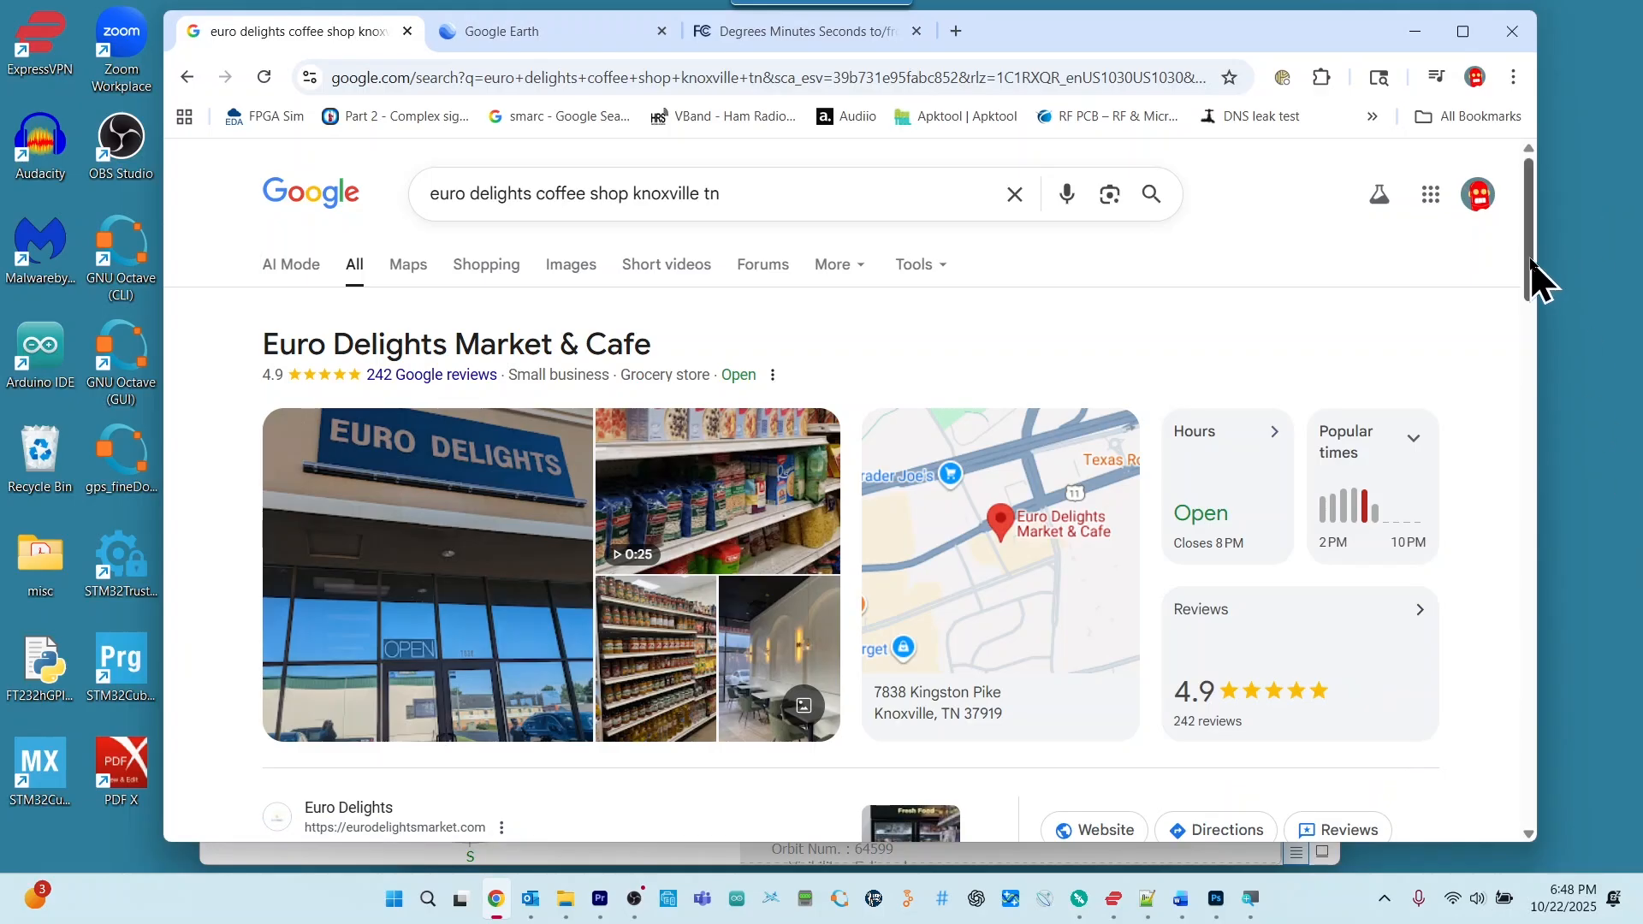
# Copy the street address of Euro Delights Market & Cafe from its Google business details
pyautogui.moveTo(1528, 264); pyautogui.dragTo(1507, 387)
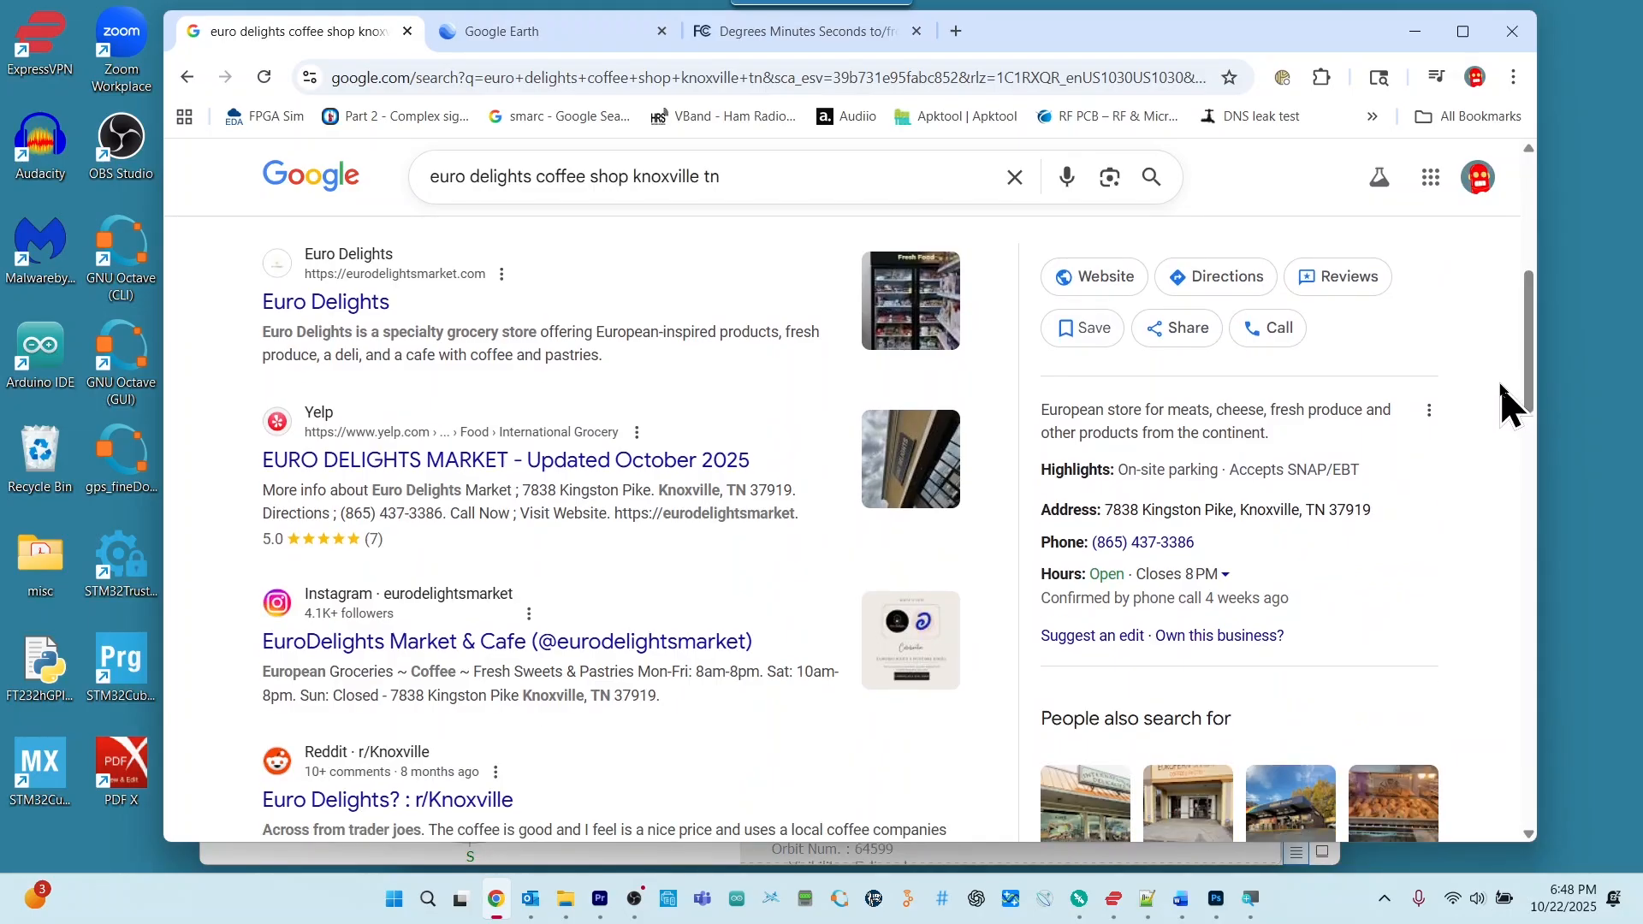
pyautogui.moveTo(1105, 510); pyautogui.dragTo(1382, 510)
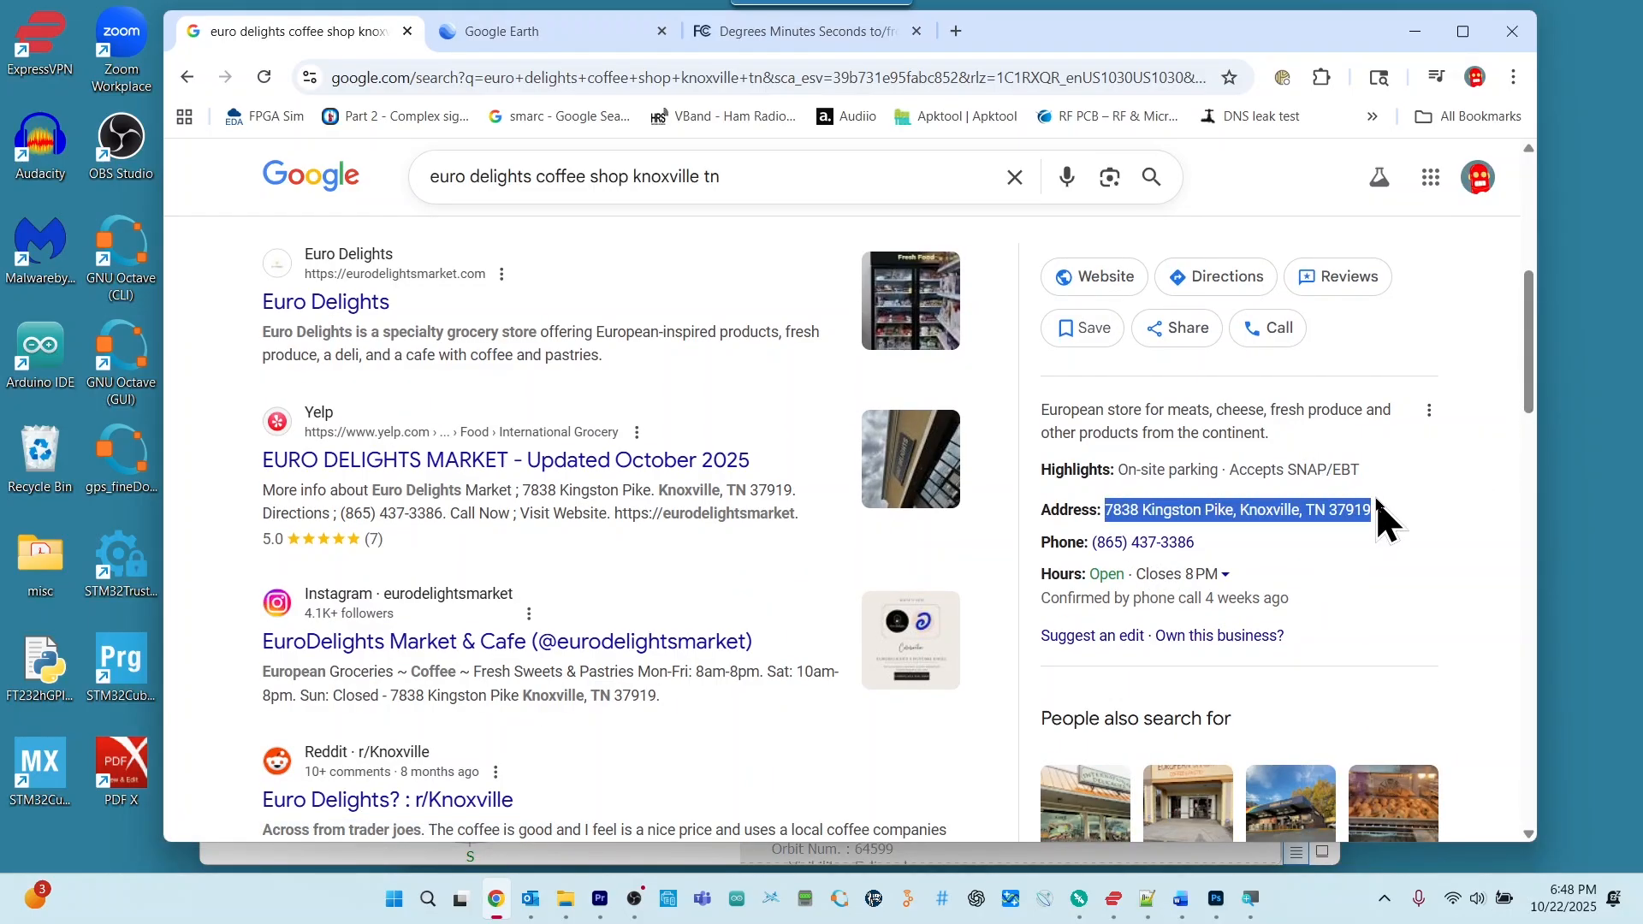
pyautogui.rightClick(1314, 512)
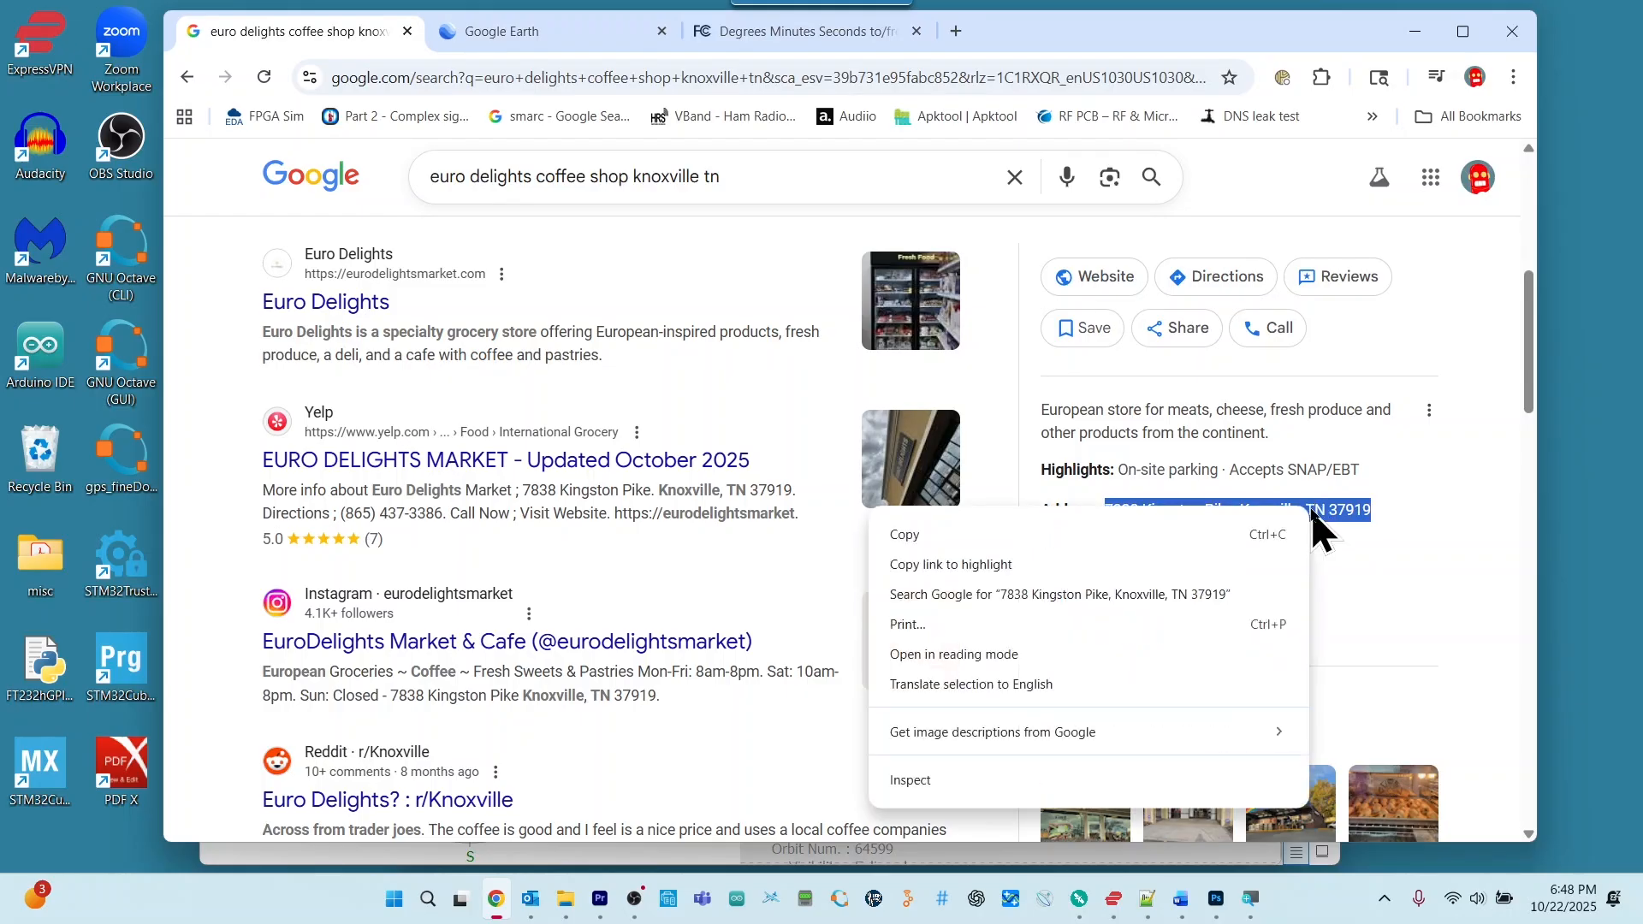
pyautogui.click(1122, 535)
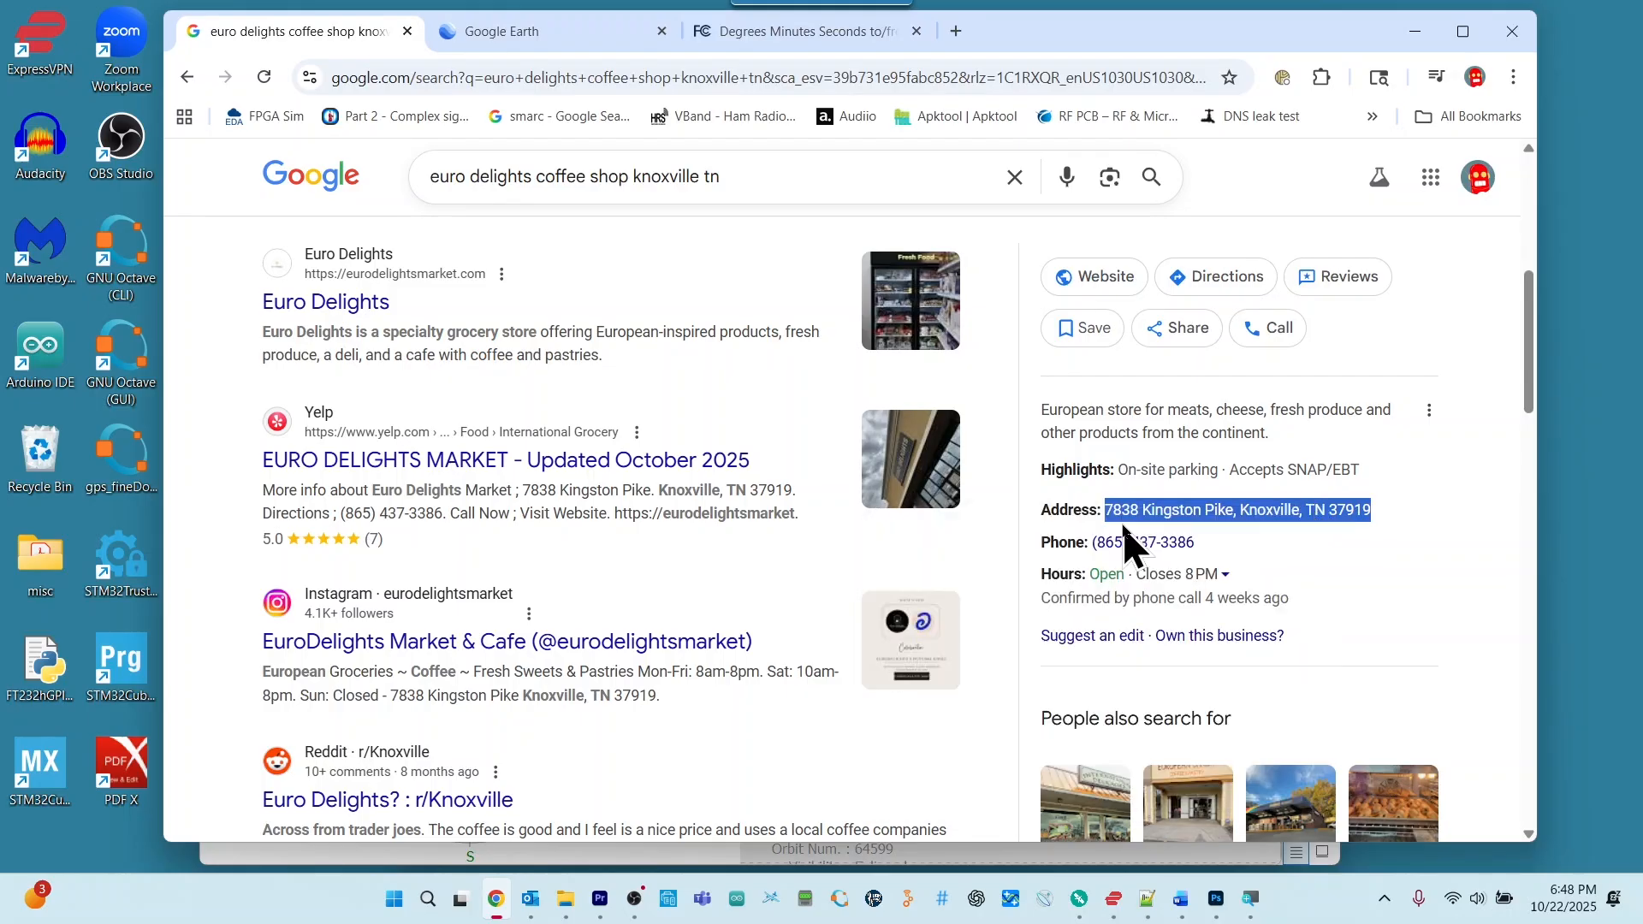
# Search Google Earth for the copied street address and dismiss the place's information card
pyautogui.click(590, 38)
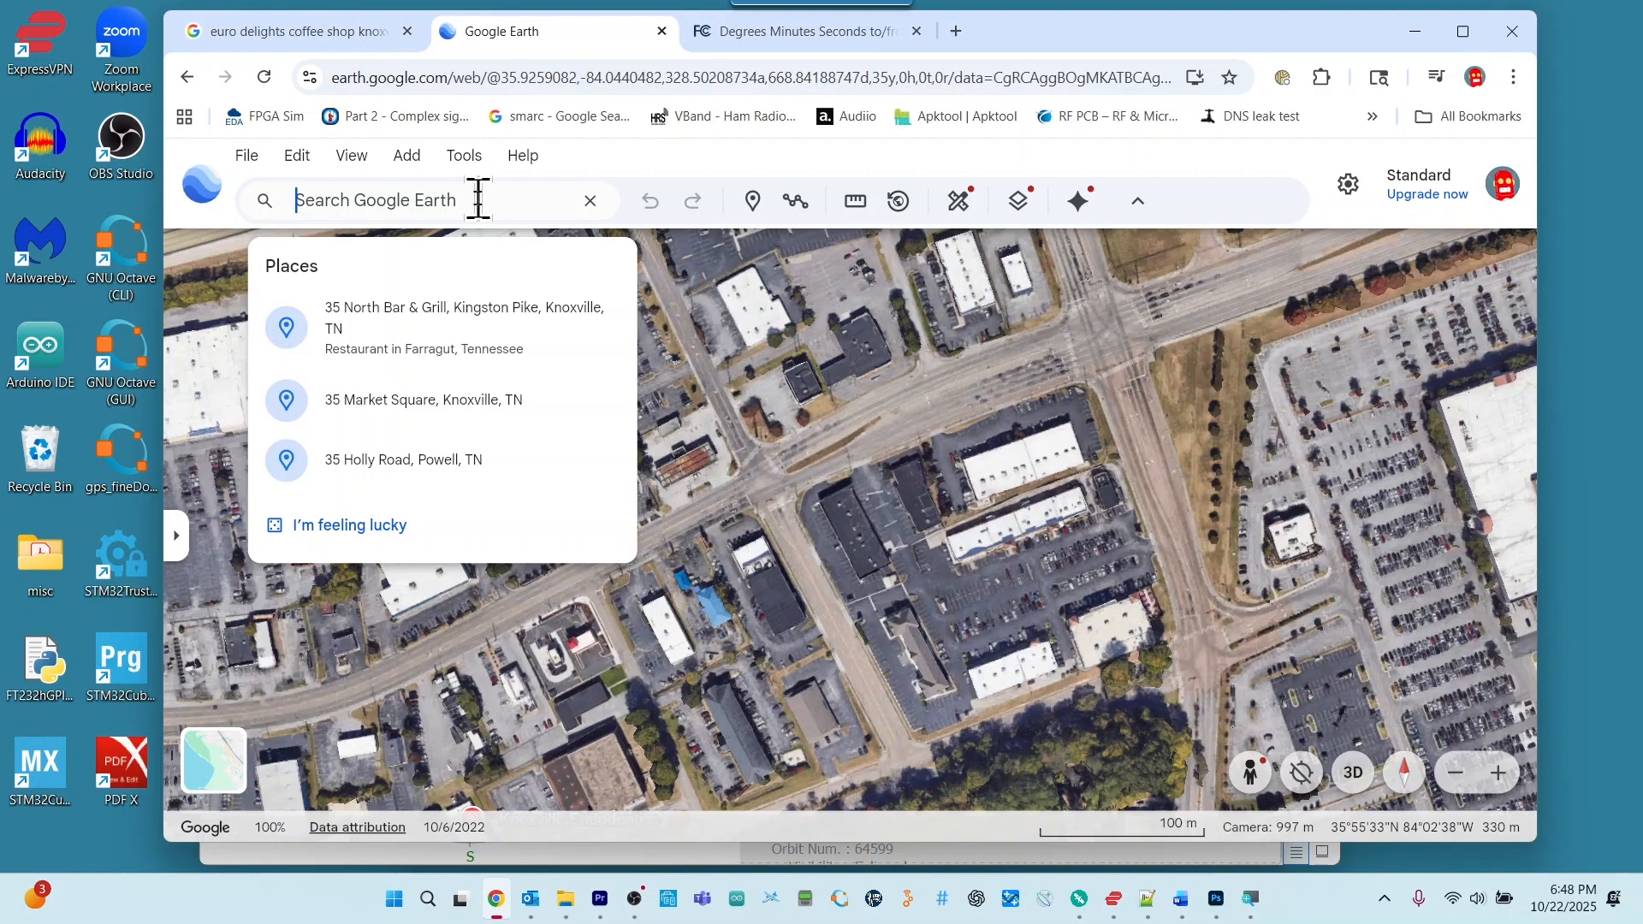
pyautogui.hotkey('ctrl', 'v')
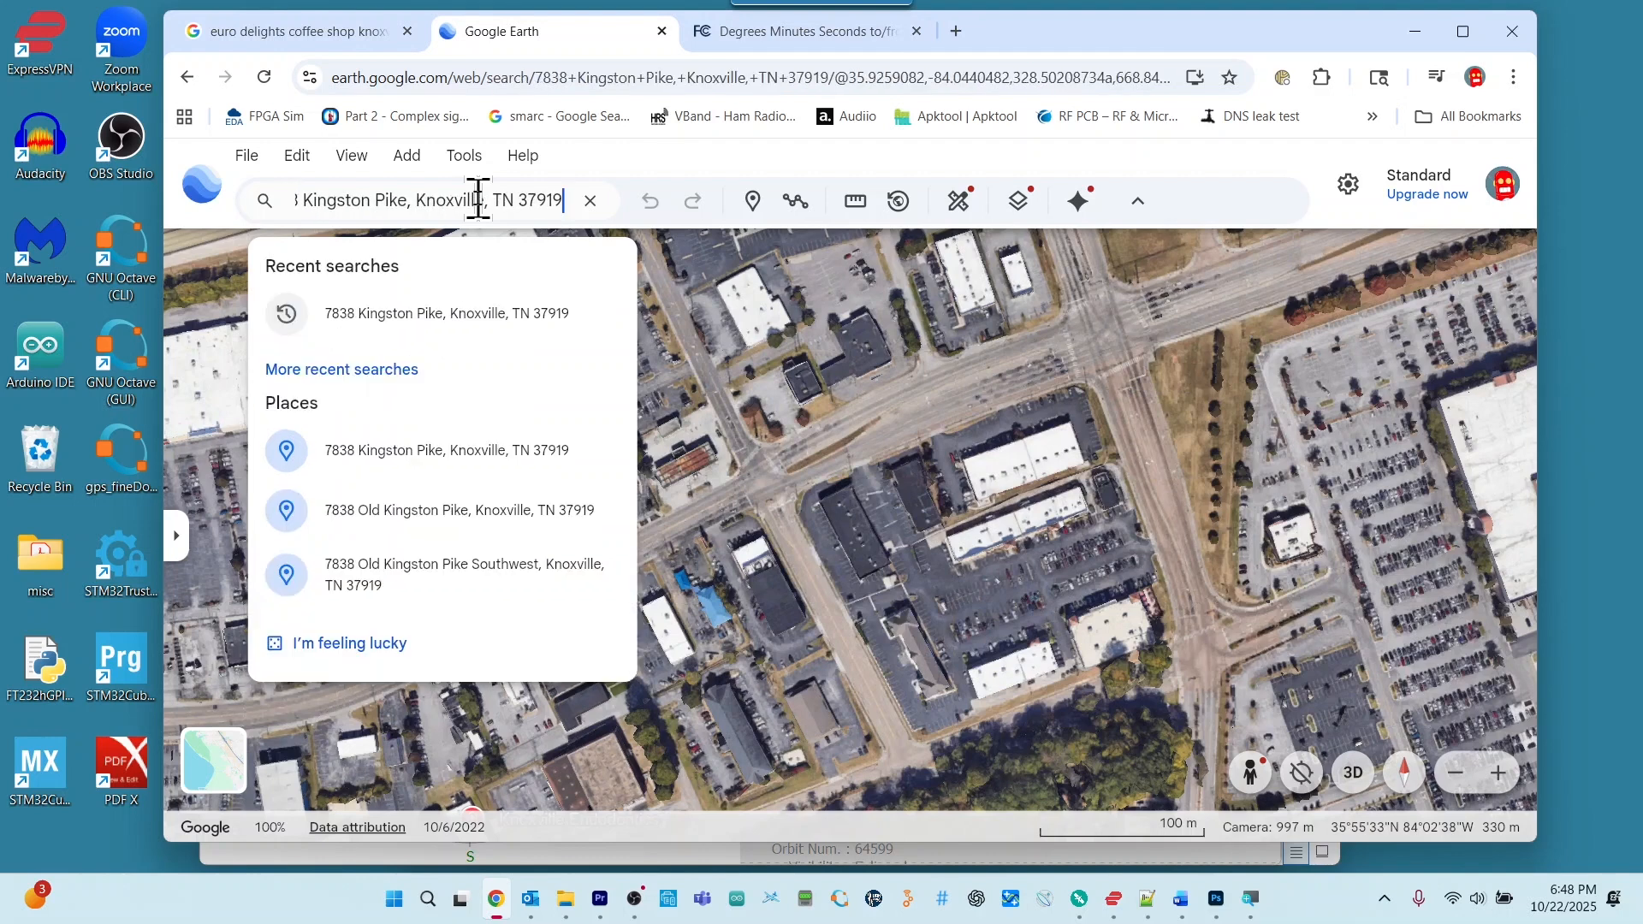
pyautogui.press('Return')
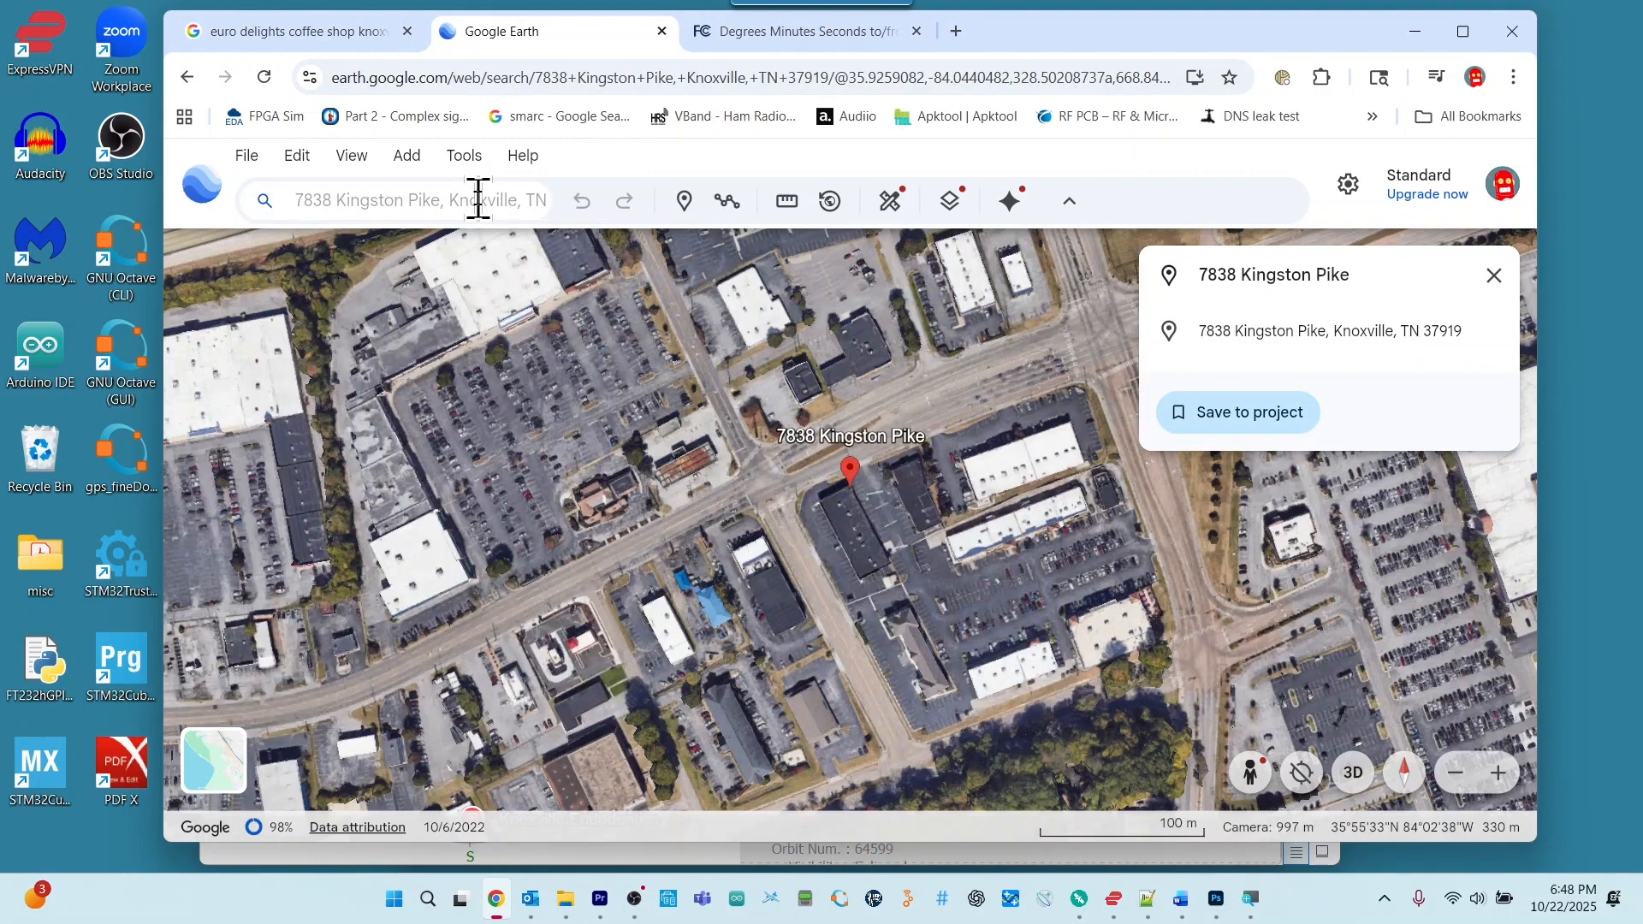
pyautogui.click(1495, 278)
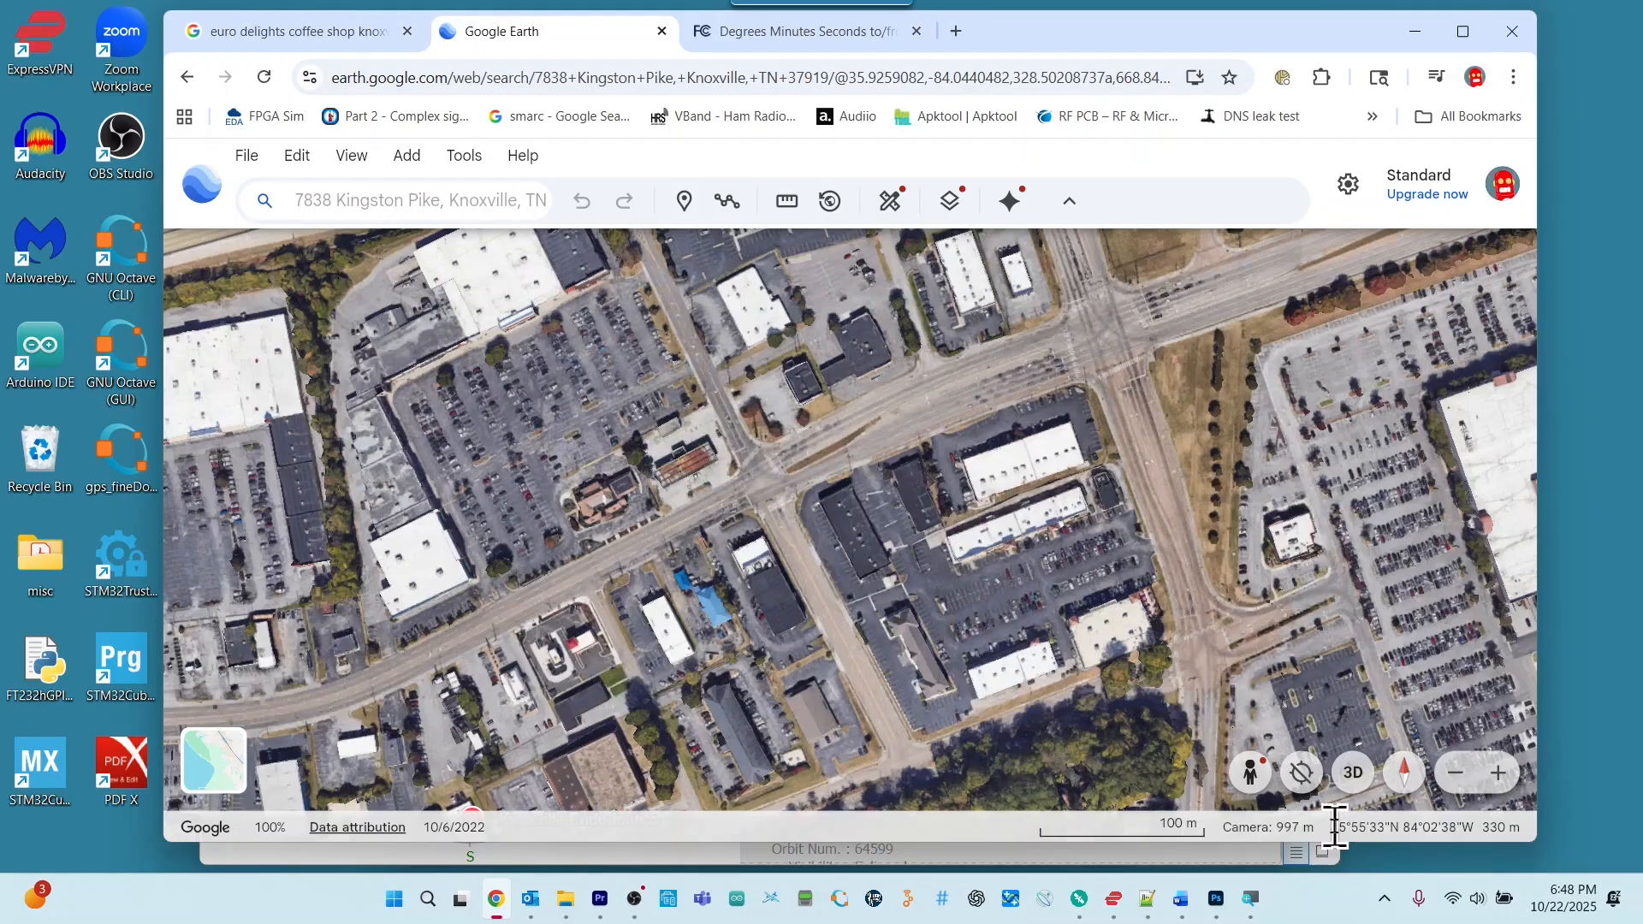
# Copy the location's latitude, longitude and elevation from Google Earth into a blank Notepad++ document
pyautogui.moveTo(1333, 827); pyautogui.dragTo(1538, 832)
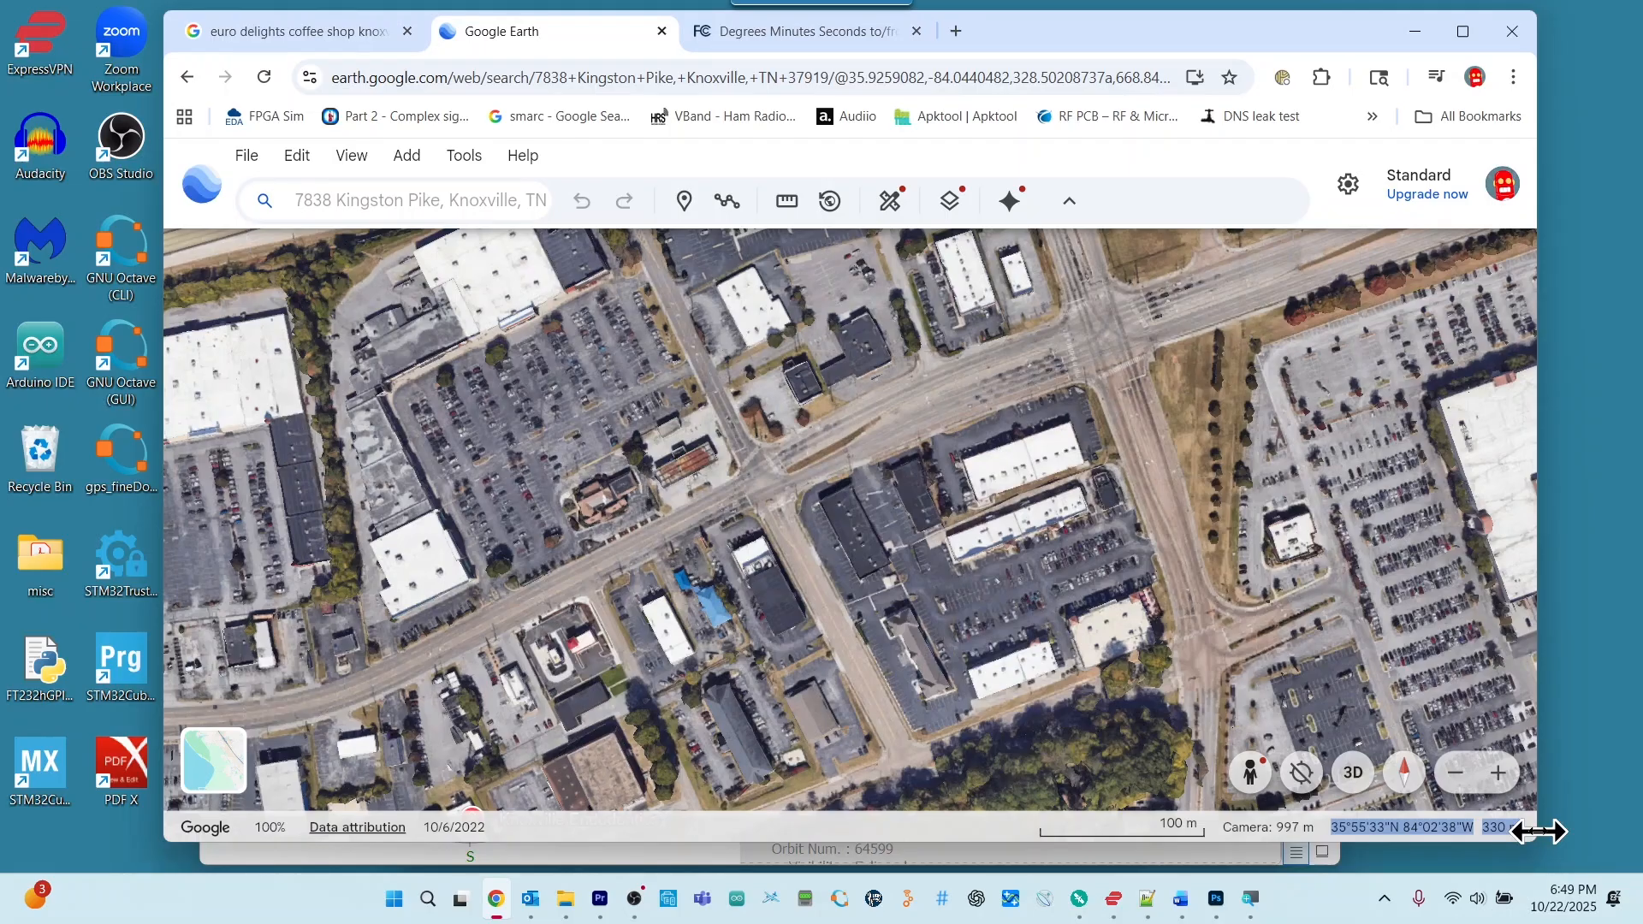
pyautogui.click(1150, 900)
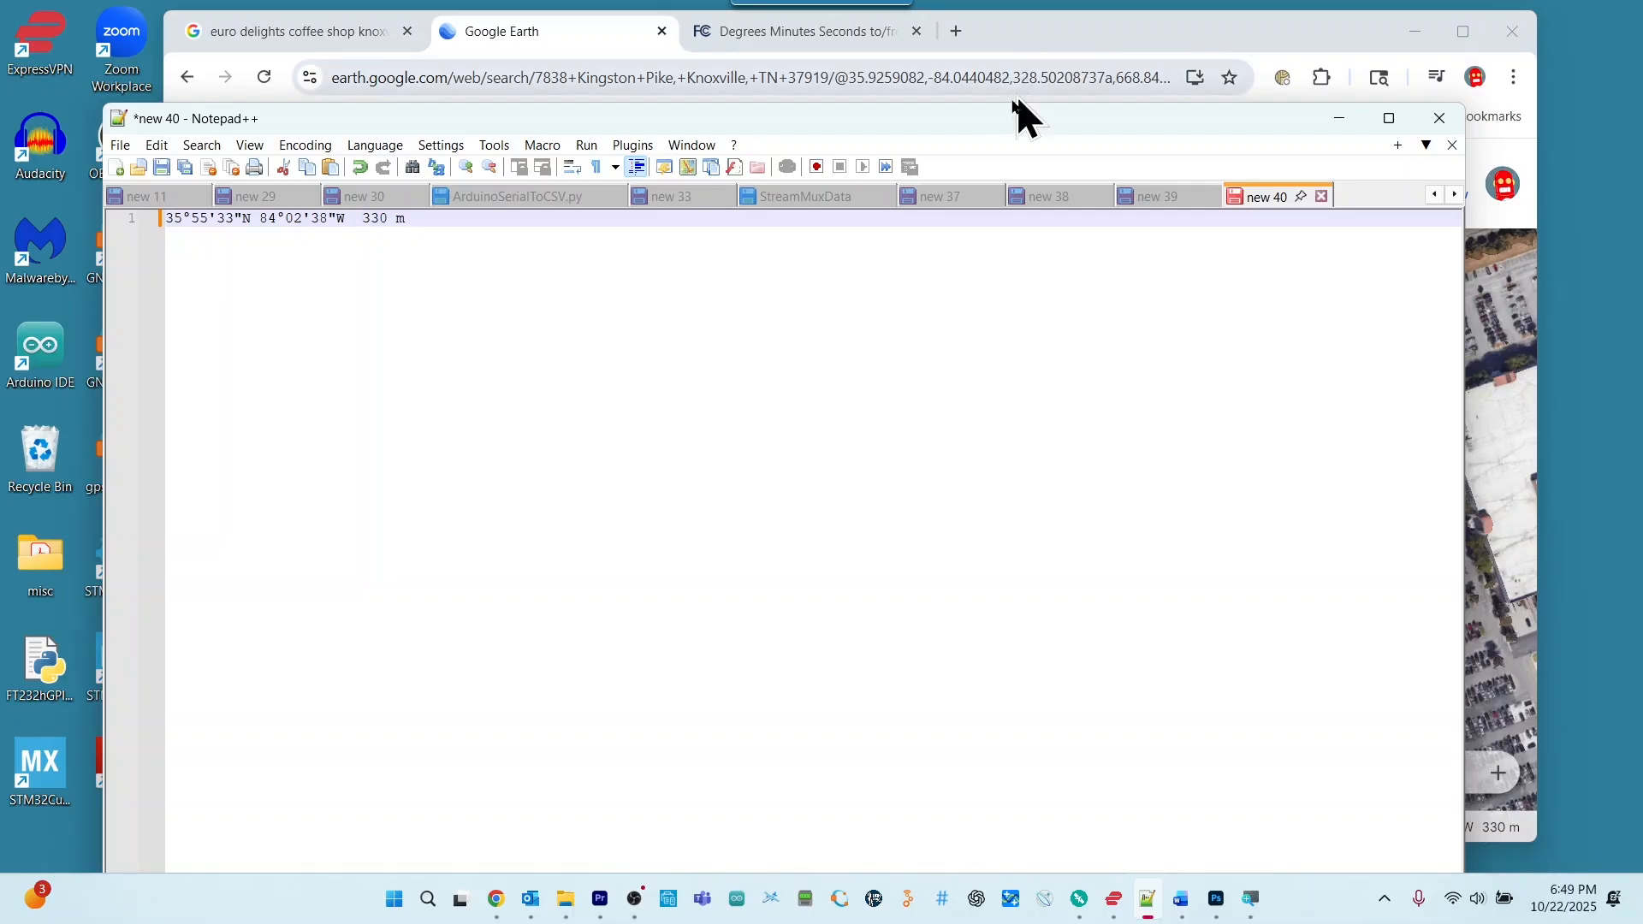
# Place the FCC degrees-to-decimal converter below the noted coordinates and enter the latitude as 35 degrees, 55 minutes, 33 seconds
pyautogui.click(1054, 43)
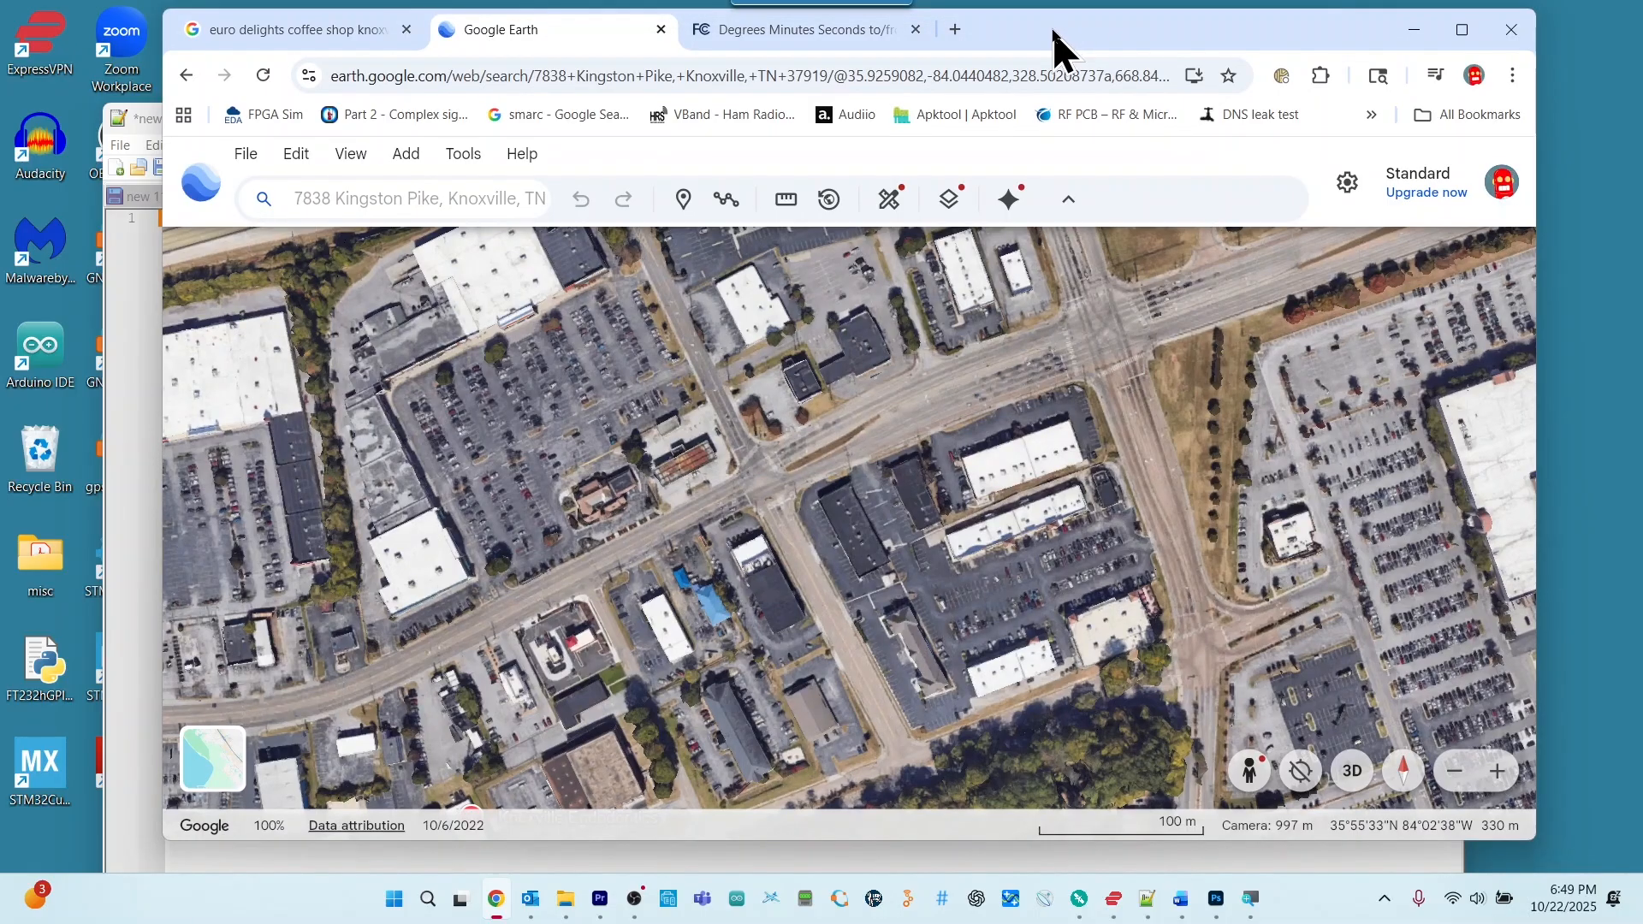
pyautogui.click(847, 34)
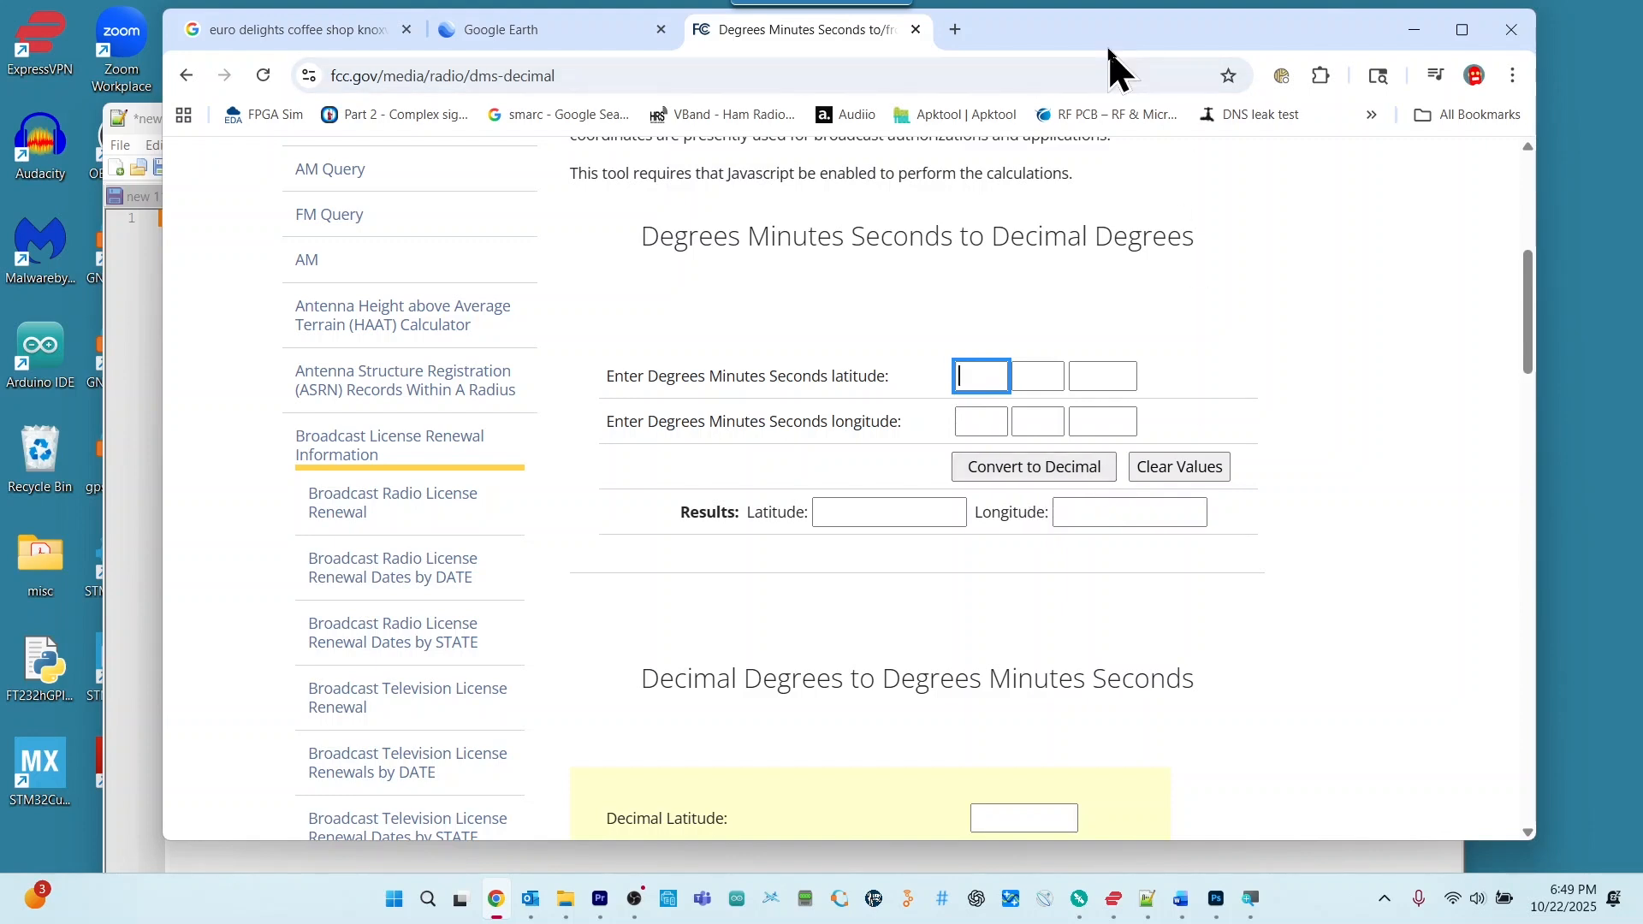
pyautogui.moveTo(1111, 48); pyautogui.dragTo(1025, 285)
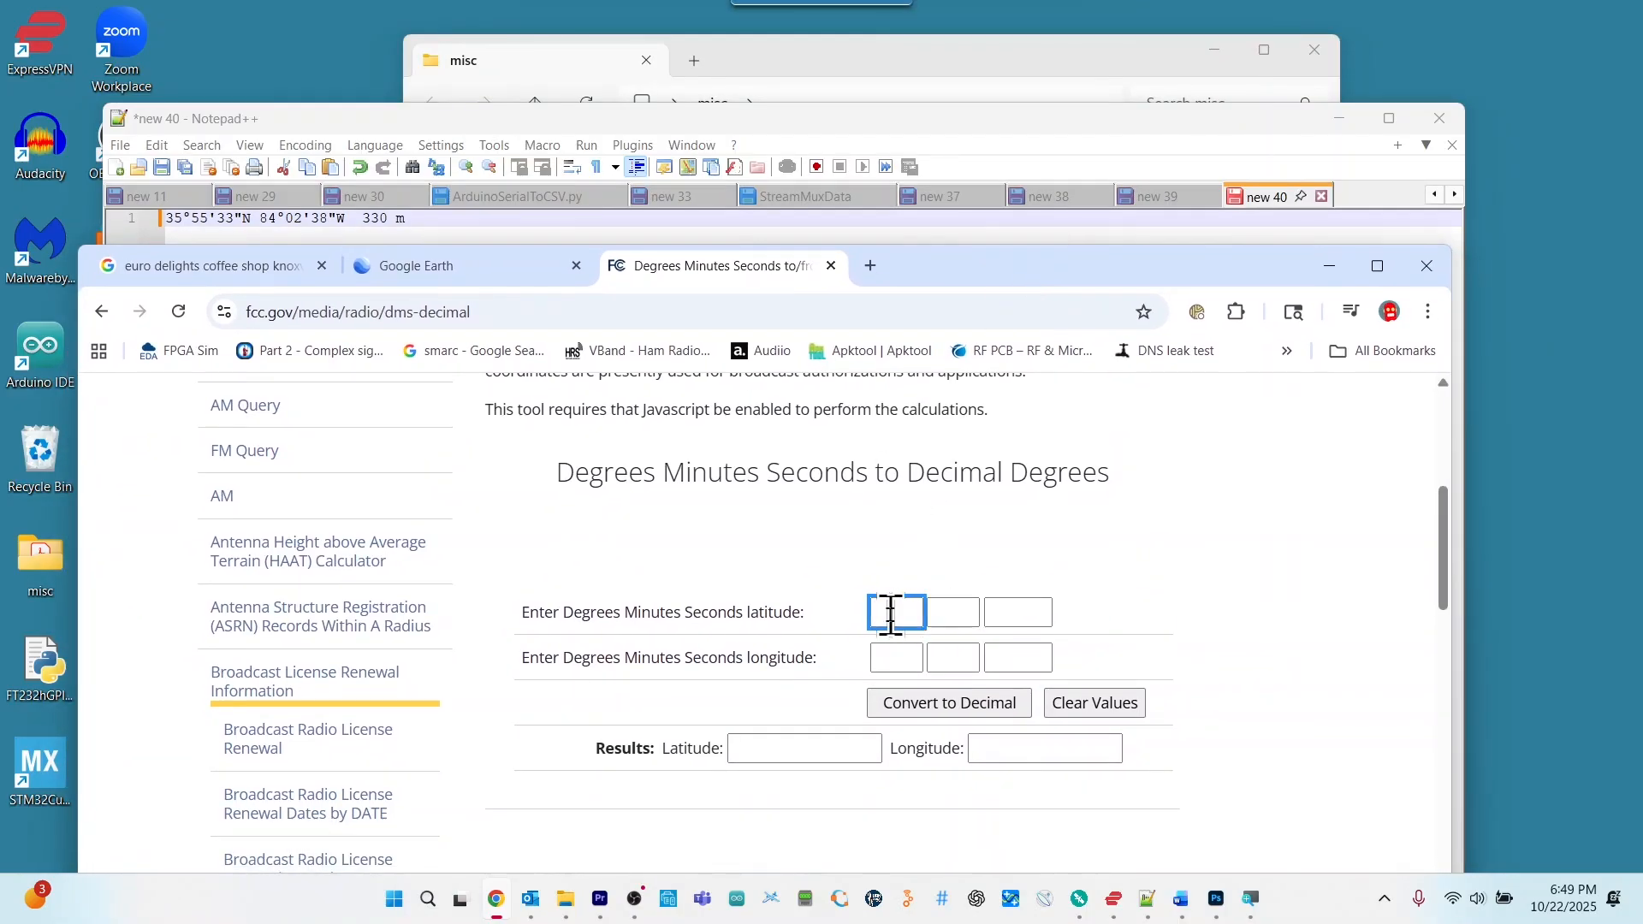
pyautogui.write('35')
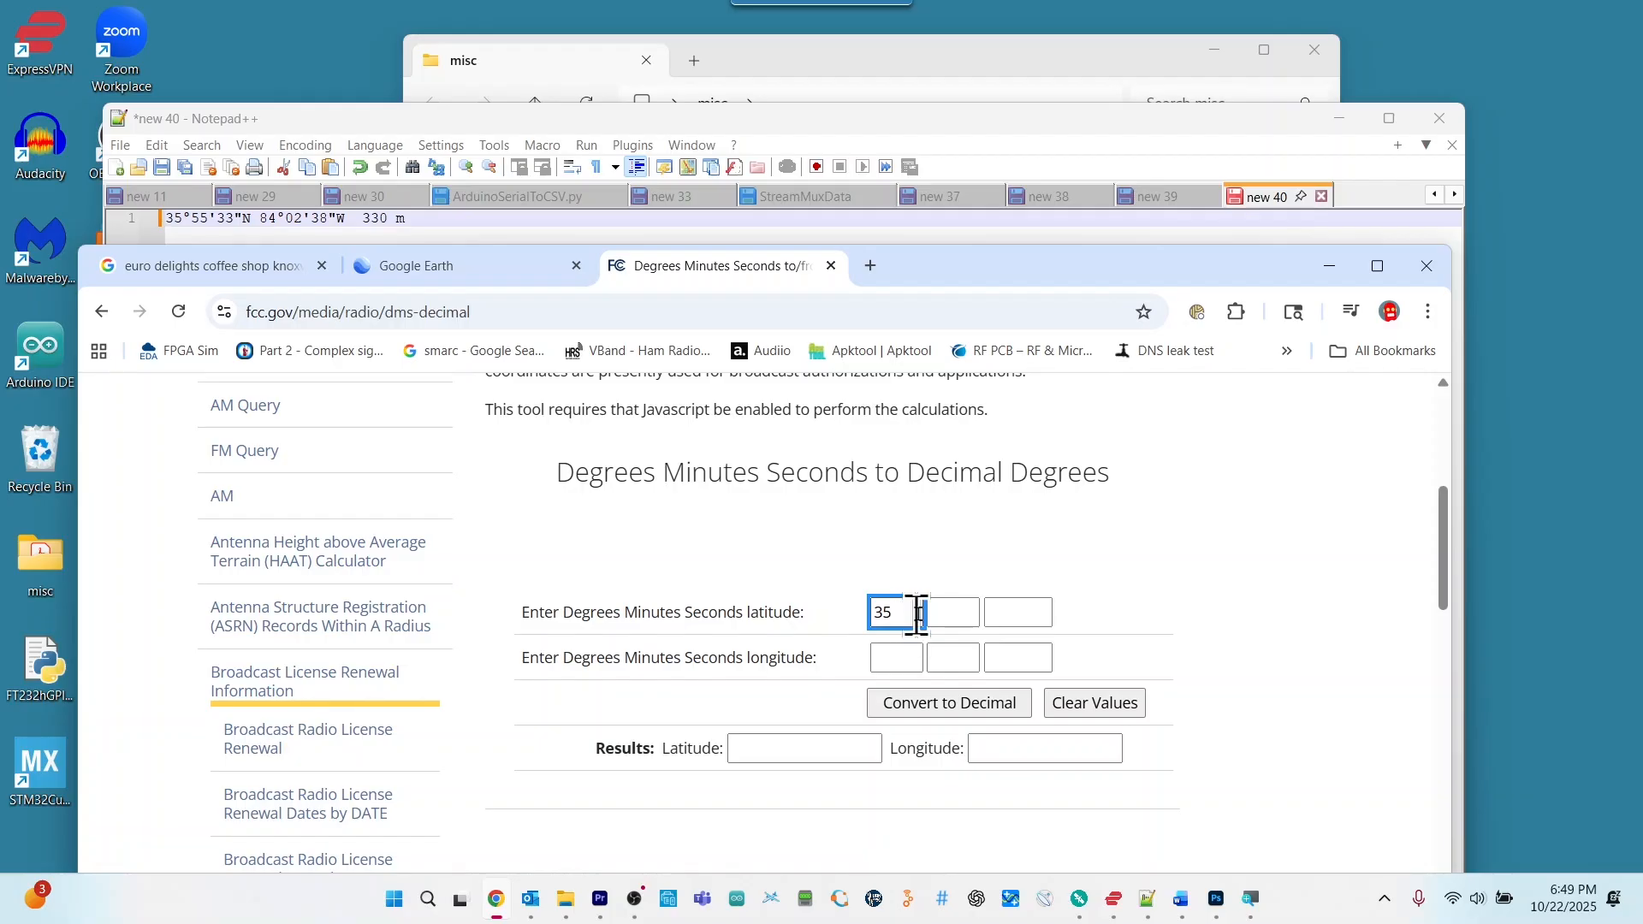
pyautogui.click(943, 613)
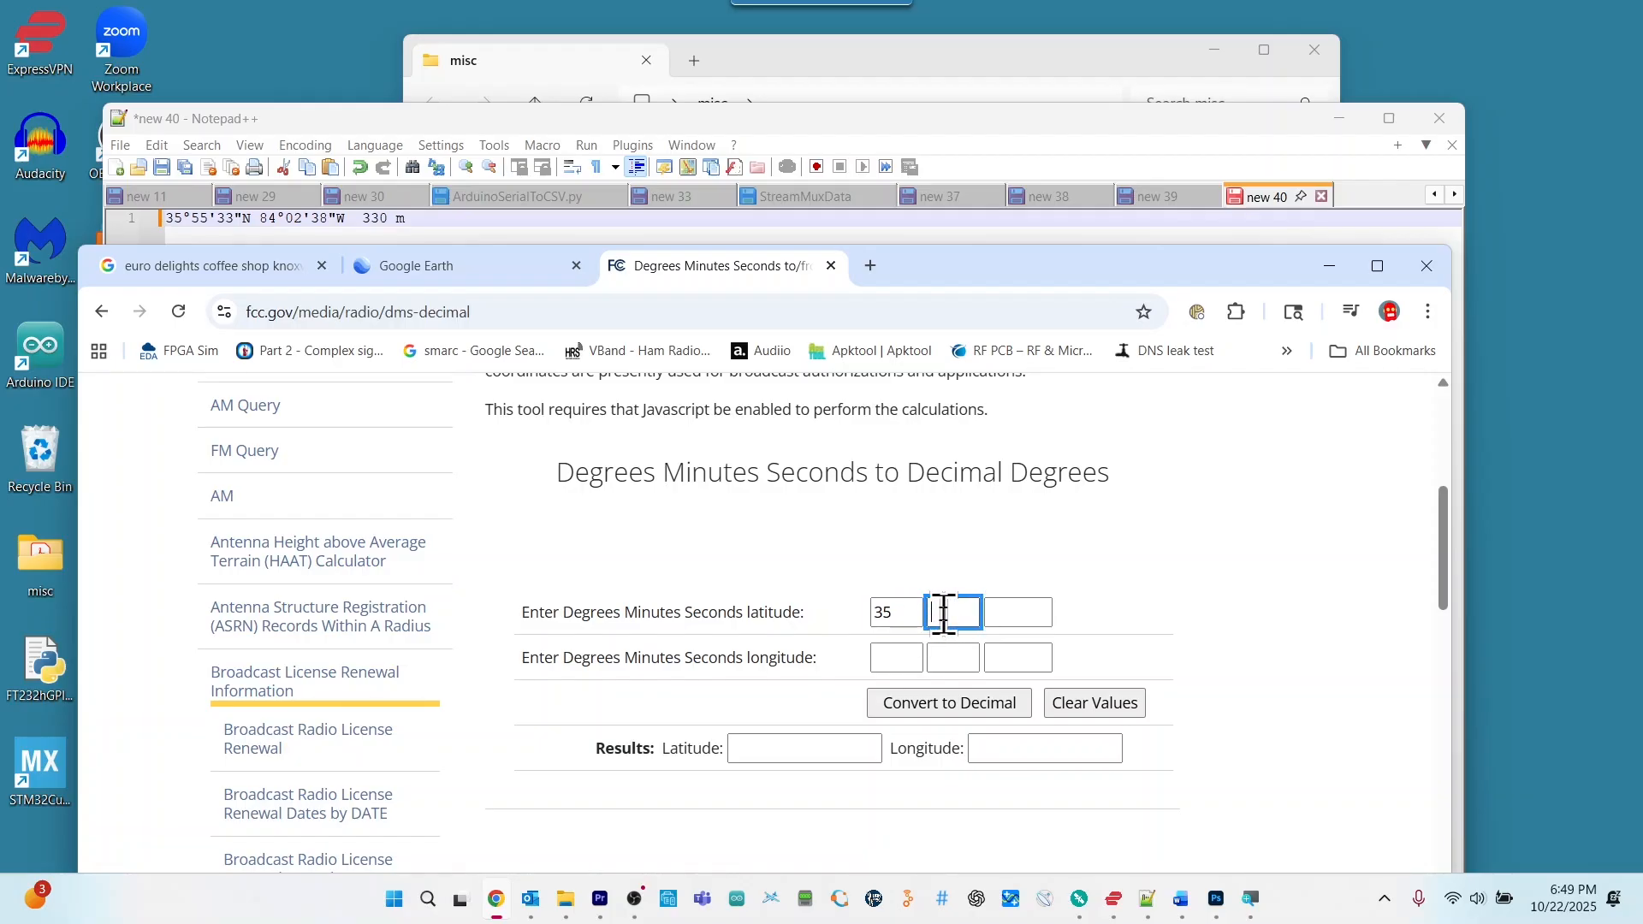
pyautogui.write('55')
pyautogui.click(1000, 612)
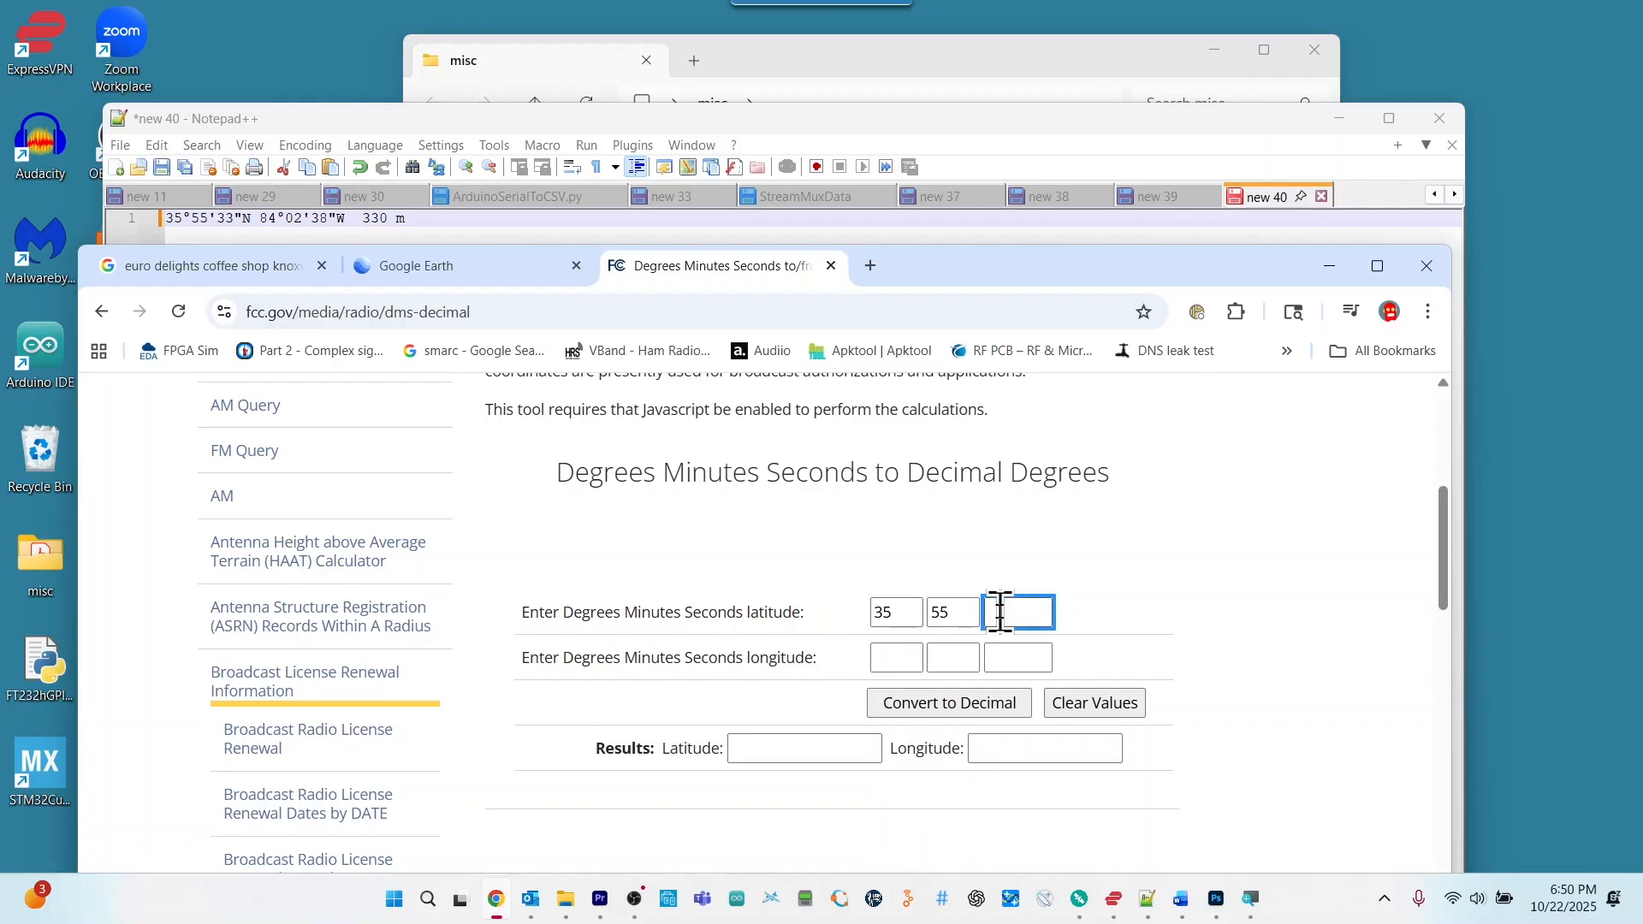
pyautogui.write('33')
# Enter the longitude as -84 degrees, 02 minutes, 38 seconds and convert the coordinates to decimal degrees
pyautogui.click(907, 659)
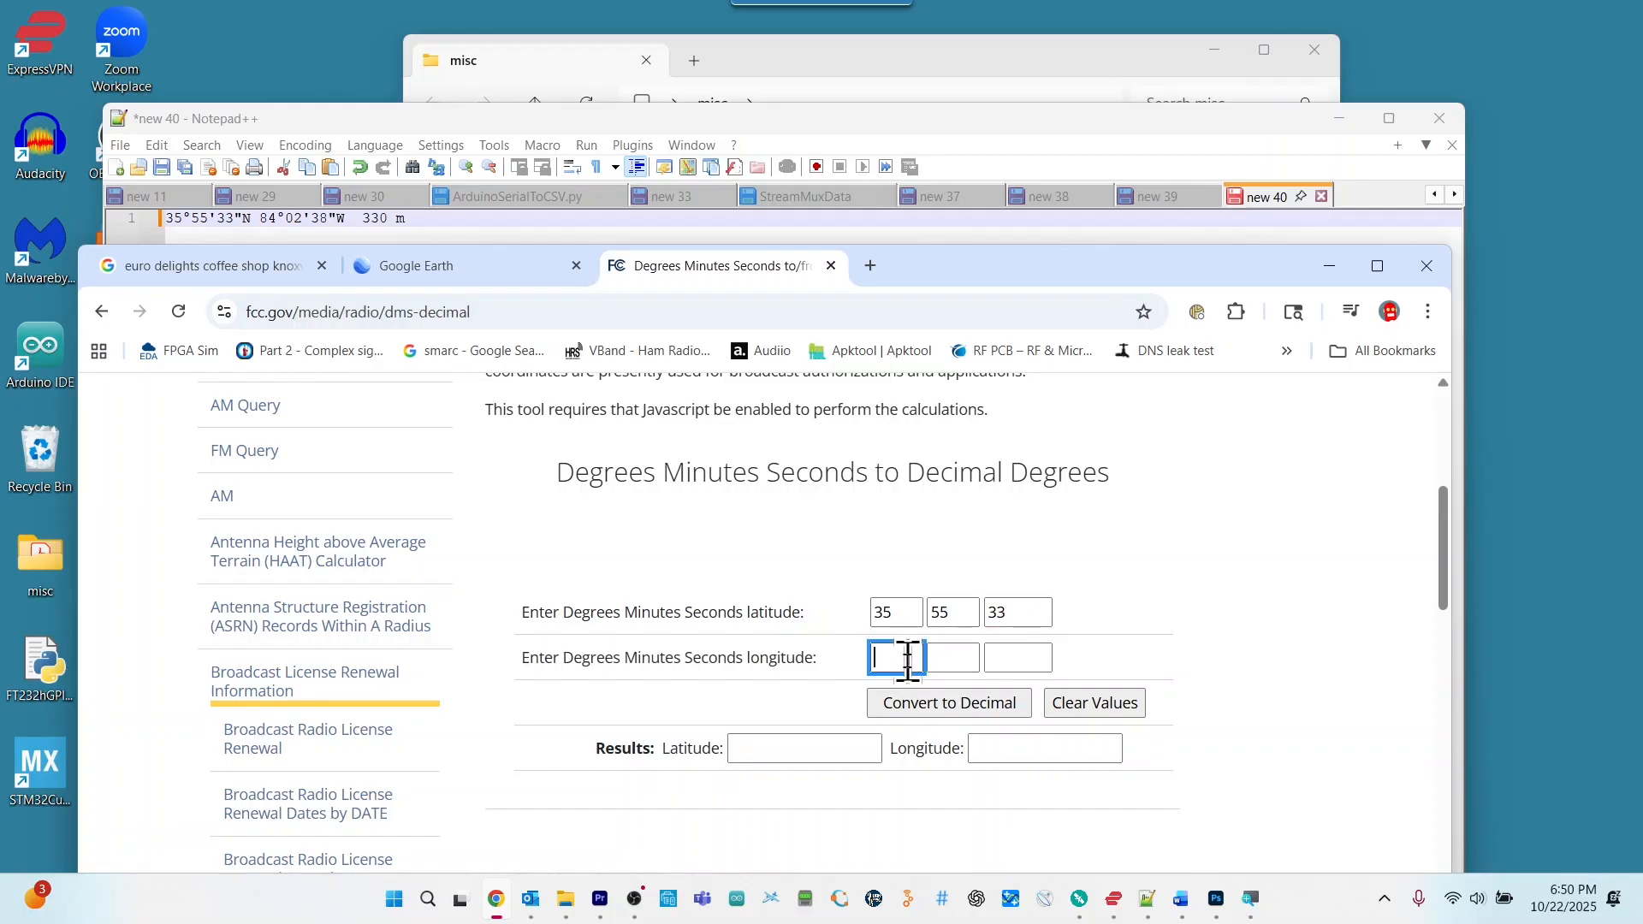
pyautogui.write('-84')
pyautogui.click(950, 659)
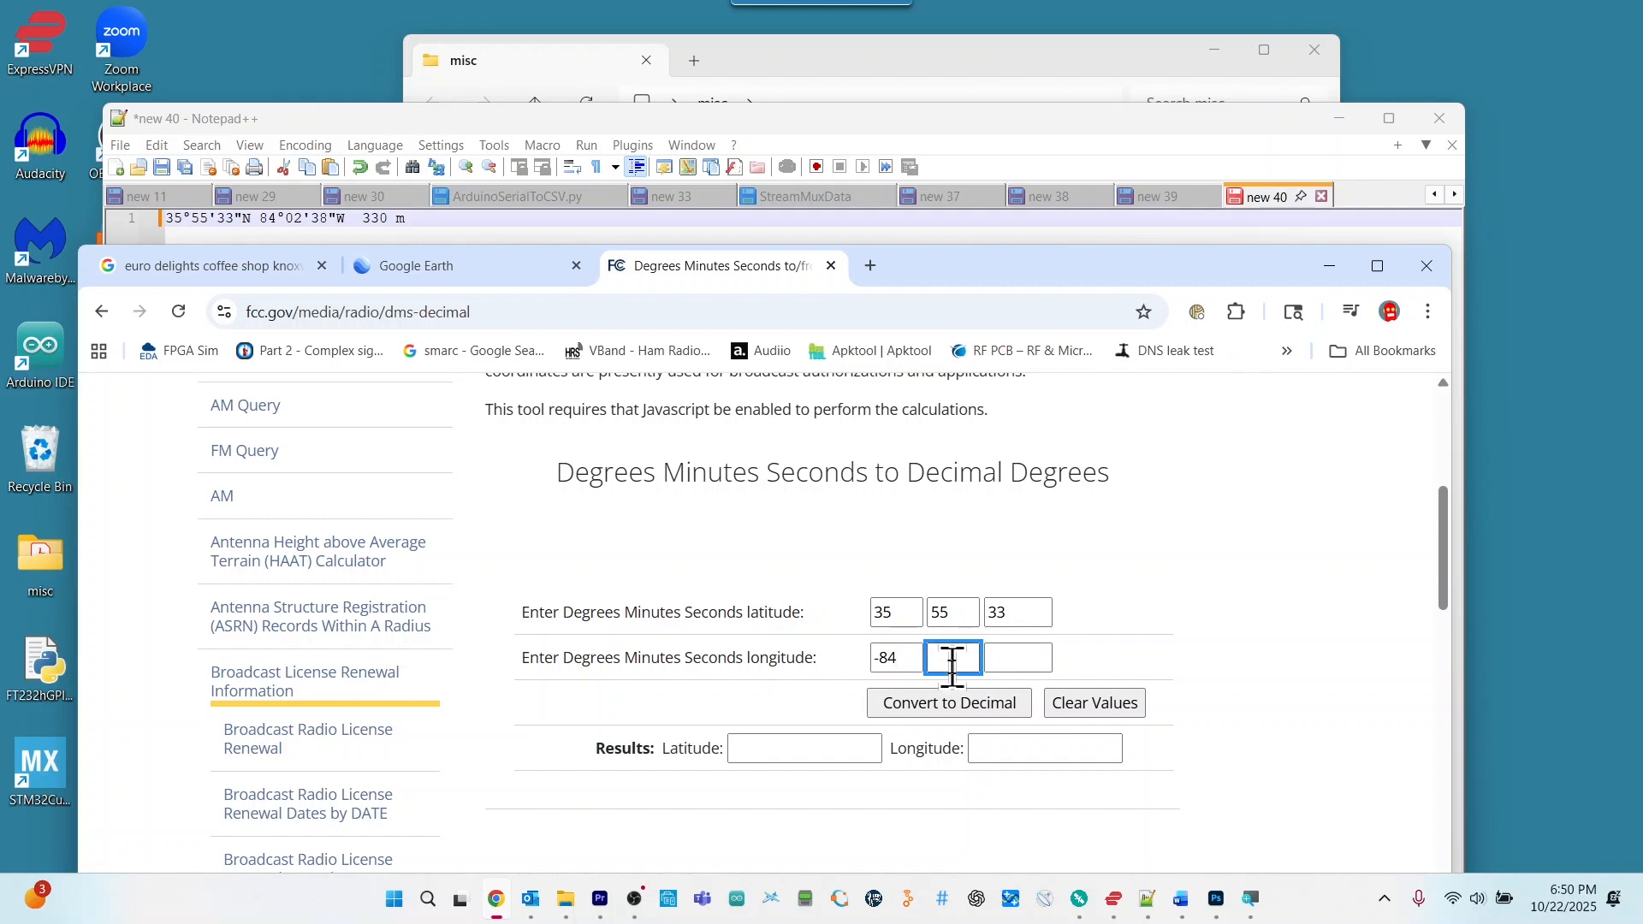
pyautogui.write('02')
pyautogui.click(1017, 657)
pyautogui.write('38')
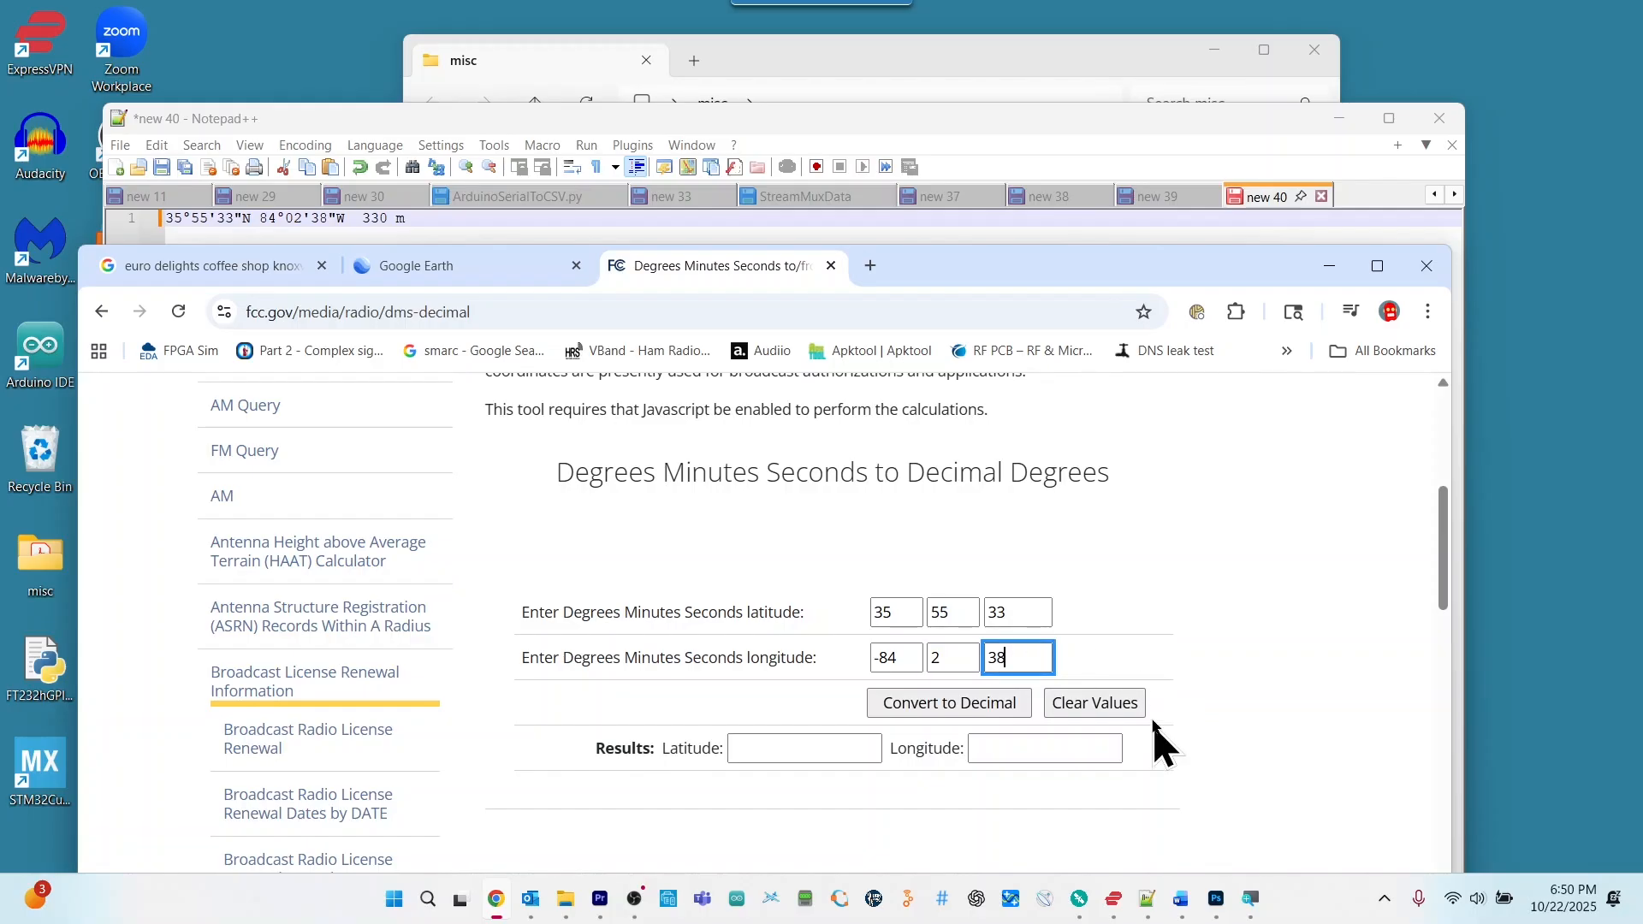
pyautogui.click(984, 709)
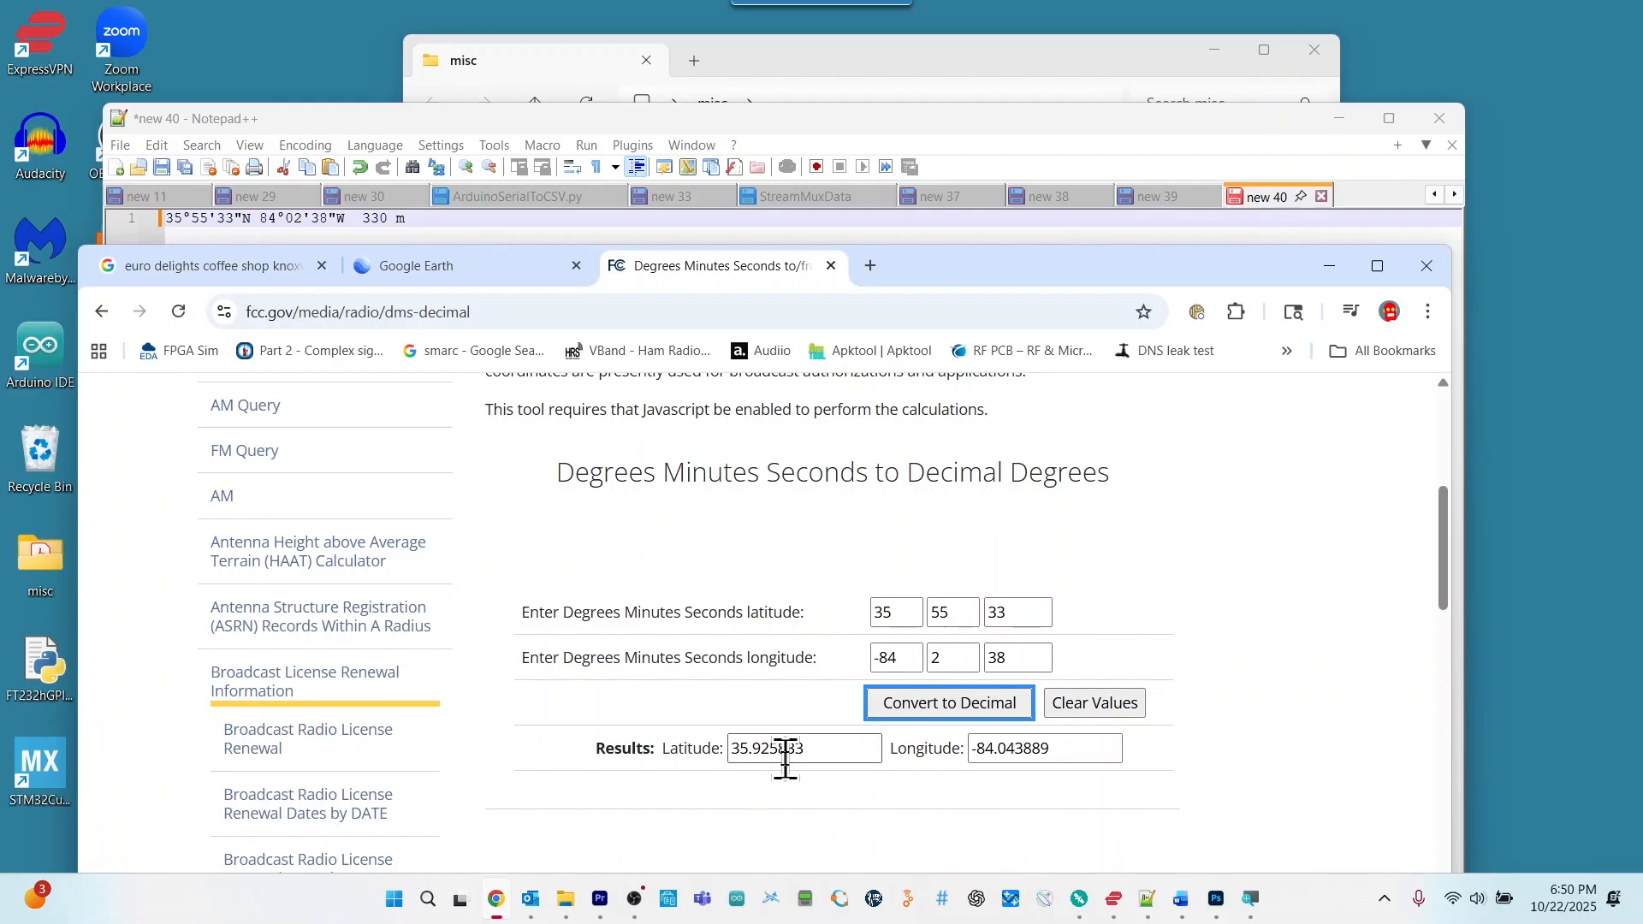
# Copy the converted decimal latitude, 35.925833, into the Notepad++ document below the noted coordinates, leaving blank lines around it
pyautogui.moveTo(813, 750); pyautogui.dragTo(707, 778)
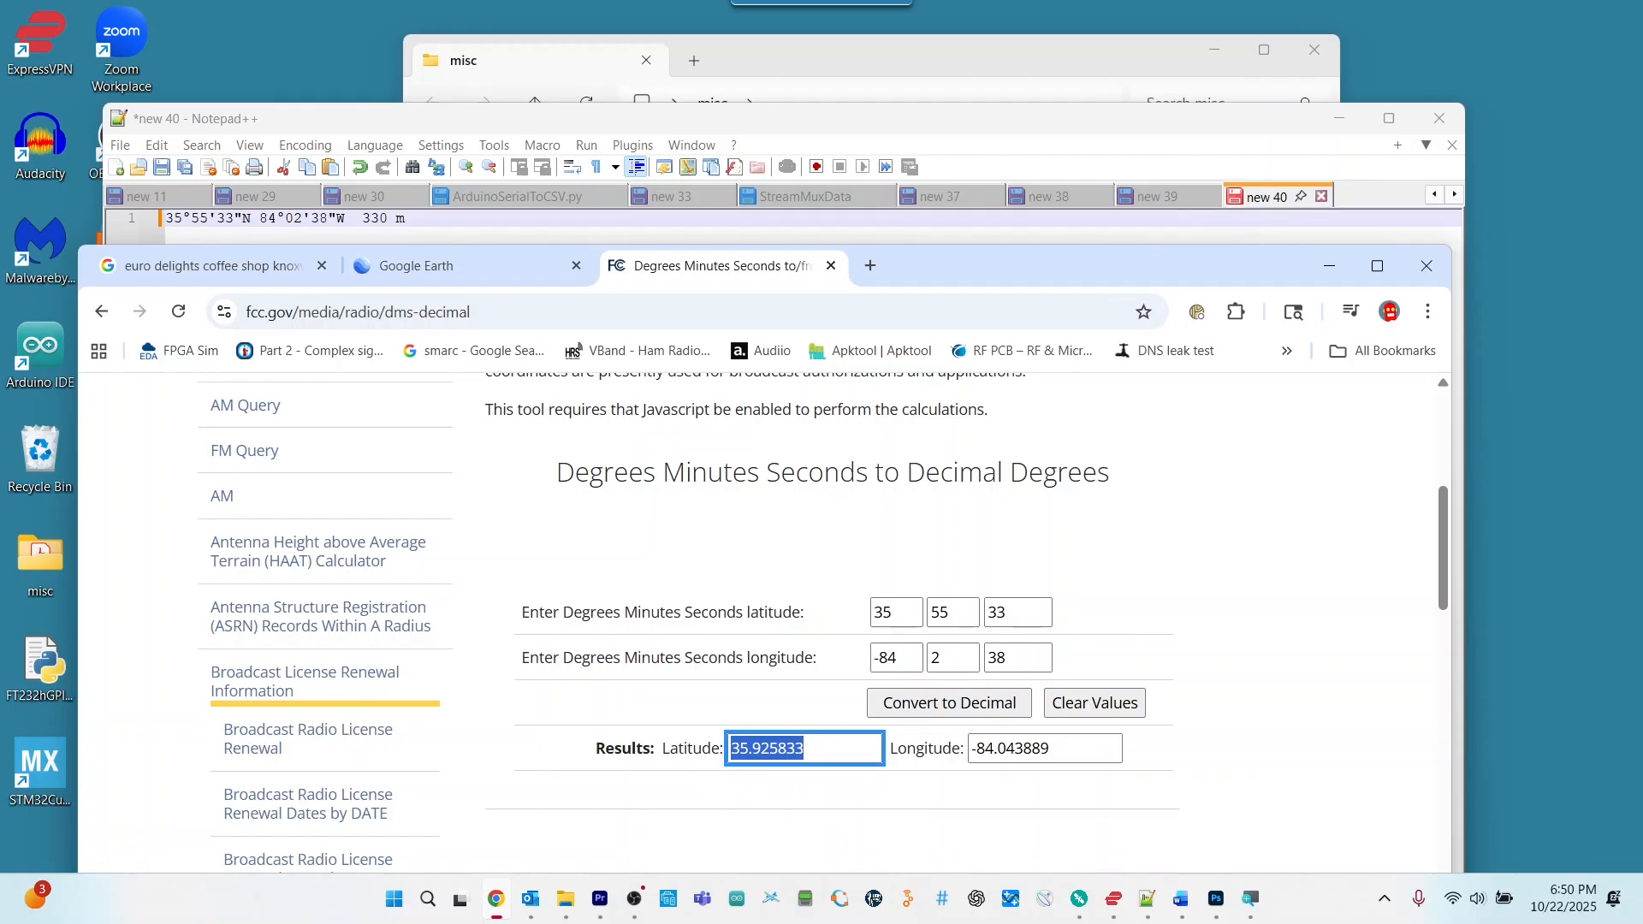
pyautogui.click(1151, 906)
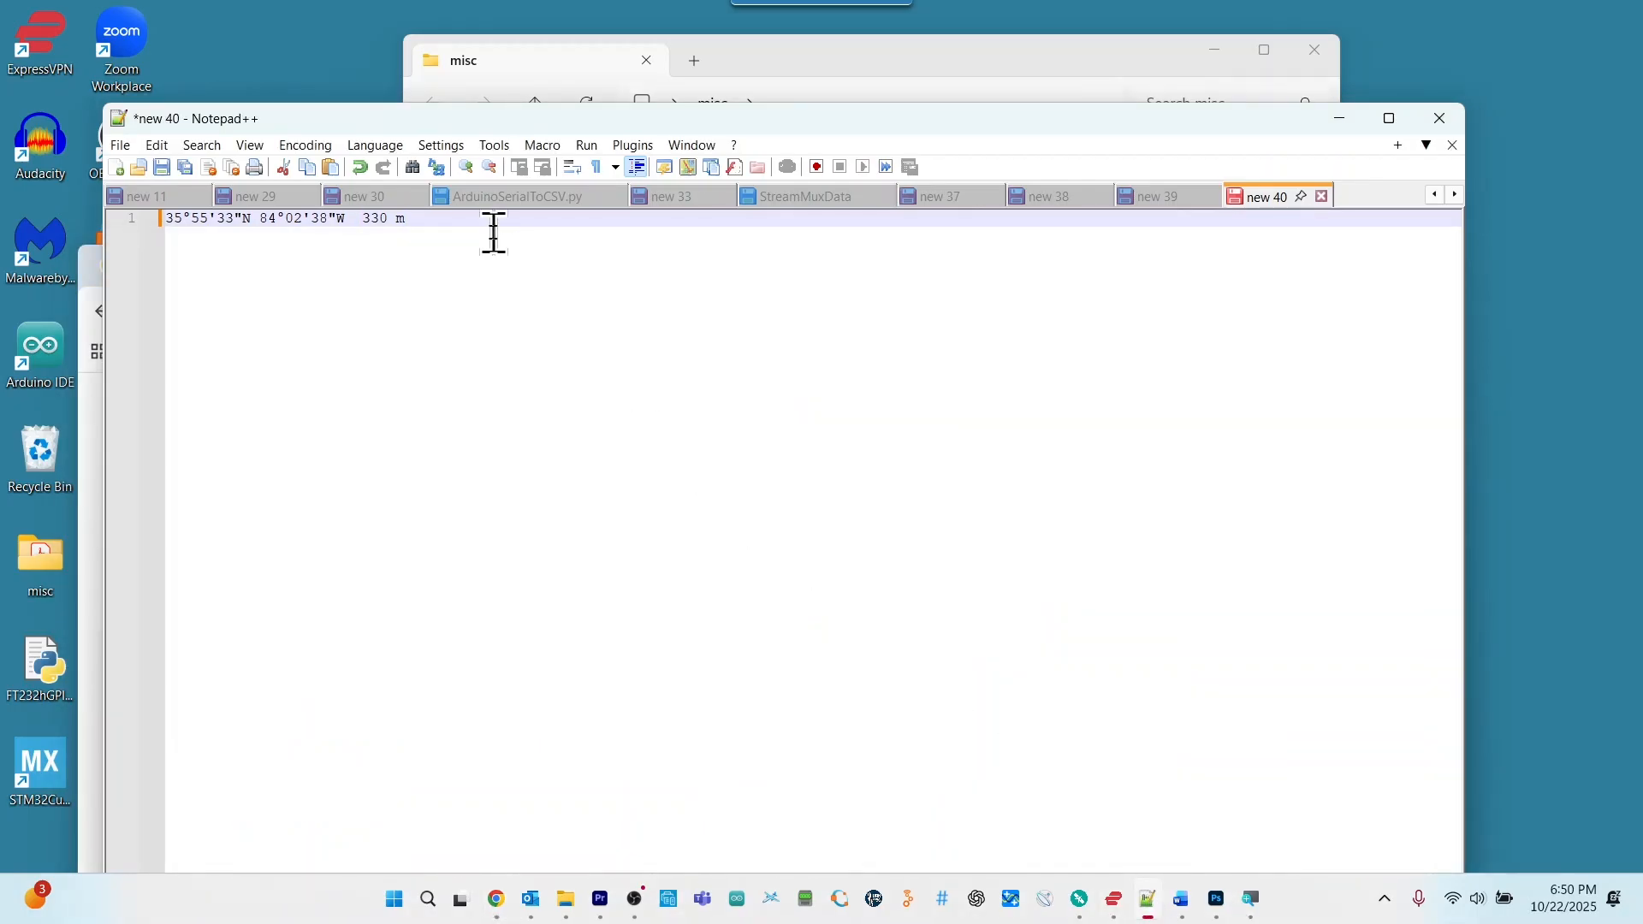
pyautogui.press('Return')
pyautogui.press('Return')
pyautogui.write('35.925833')
pyautogui.press('Return')
pyautogui.press('Return')
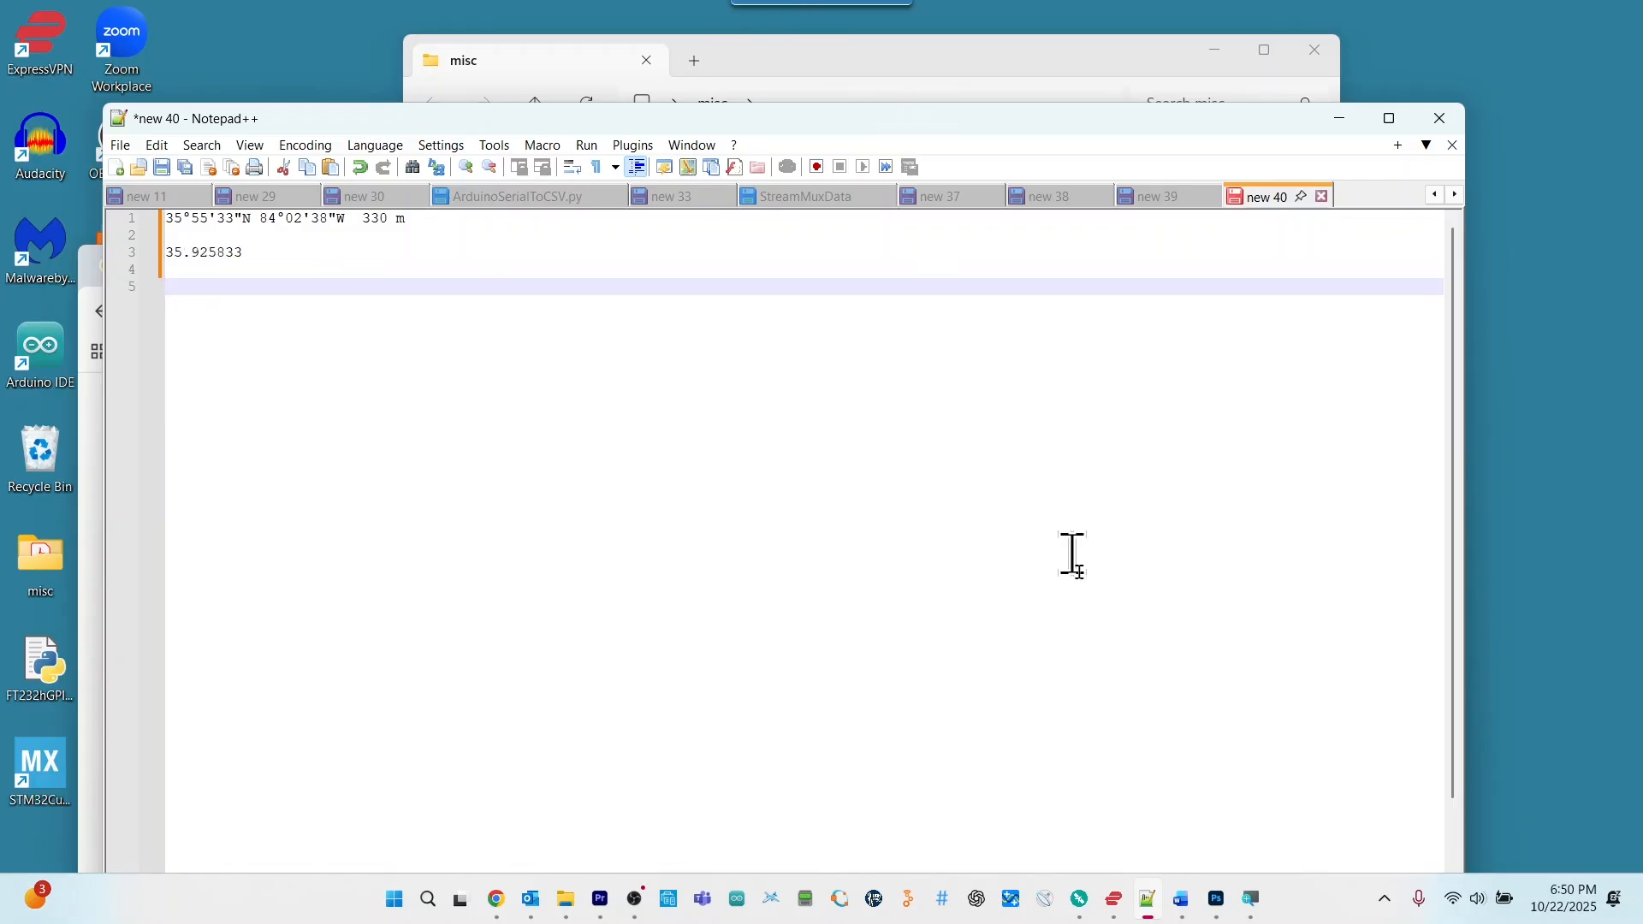
# Copy the converted decimal longitude, -84.043889, from the FCC converter into the Notepad++ document below the latitude
pyautogui.click(505, 901)
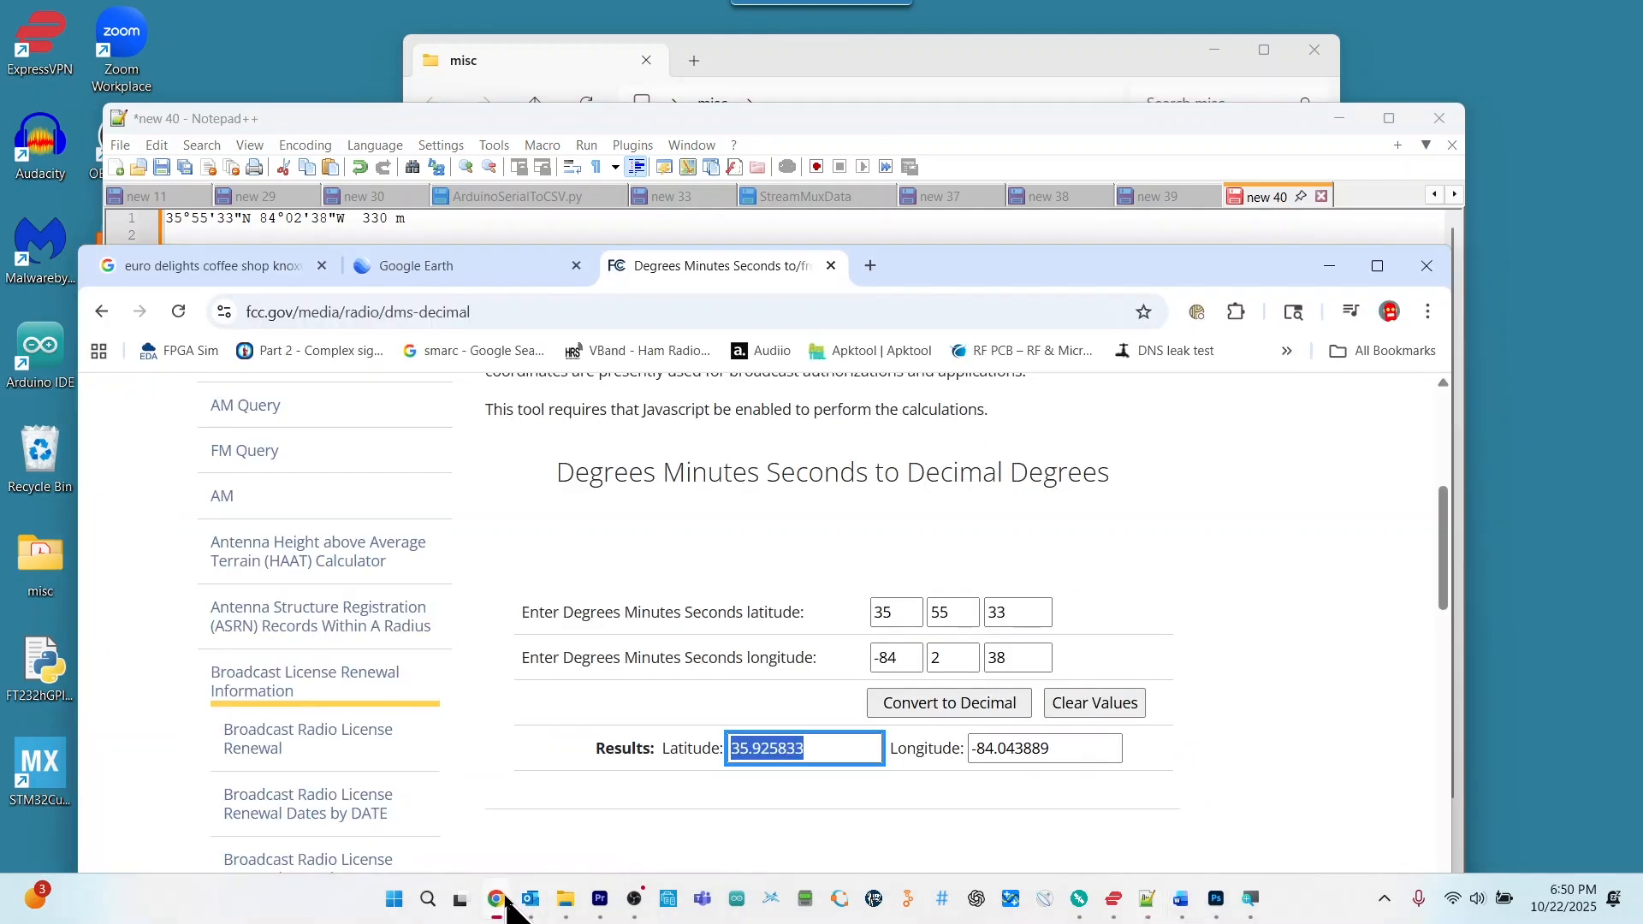
pyautogui.click(1065, 753)
pyautogui.hotkey('ctrl', 'c')
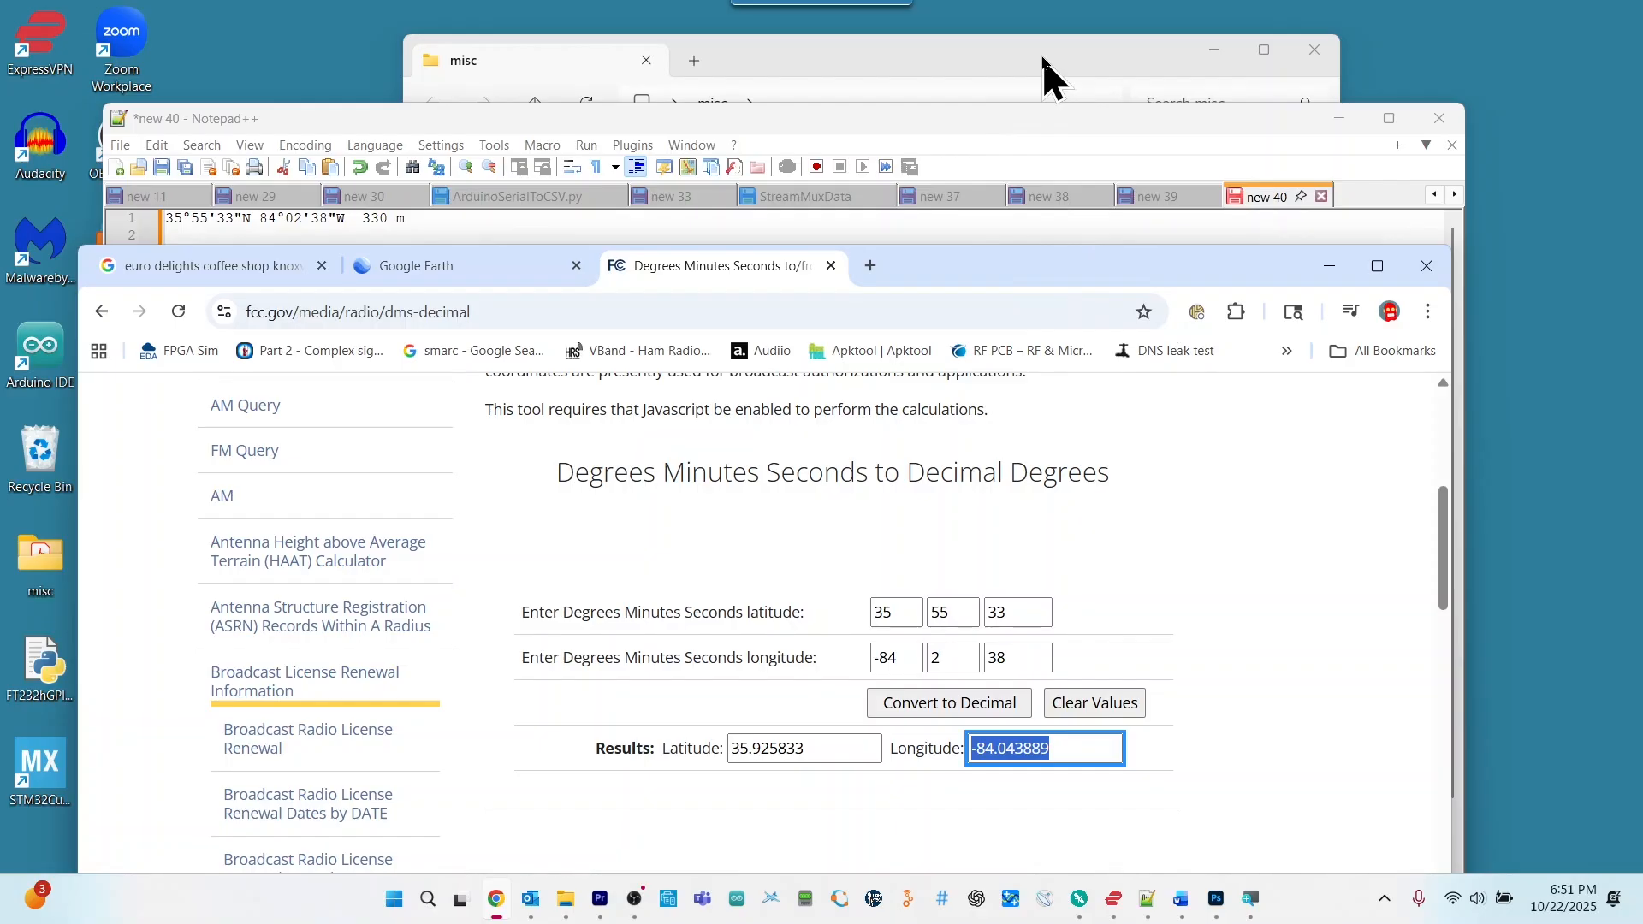
pyautogui.click(964, 122)
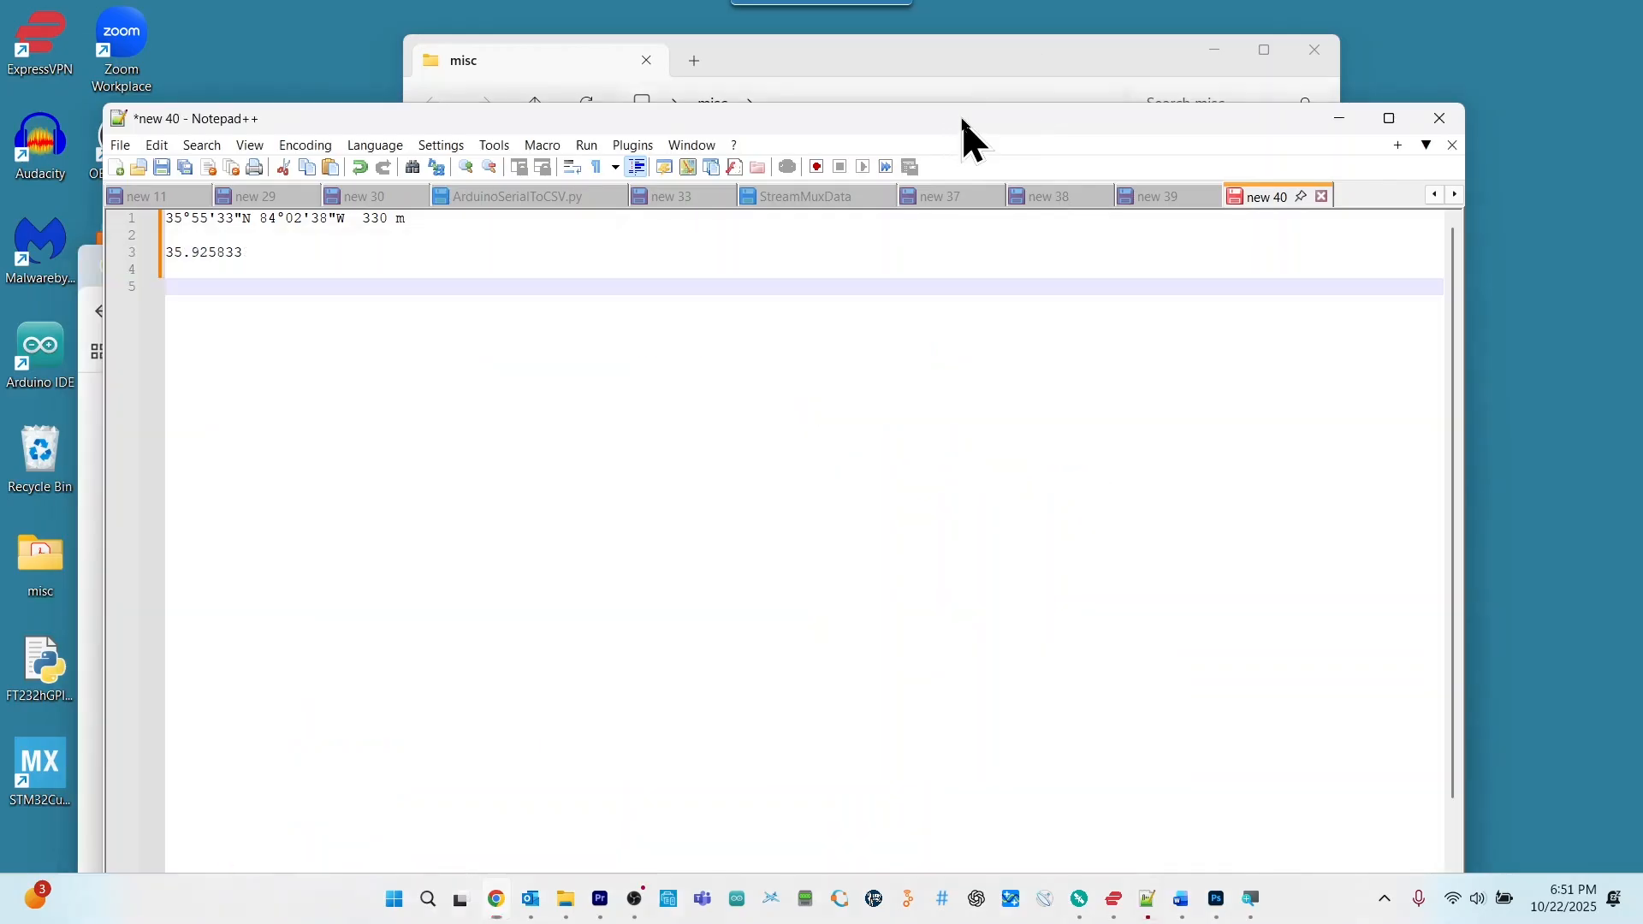
pyautogui.hotkey('ctrl', 'v')
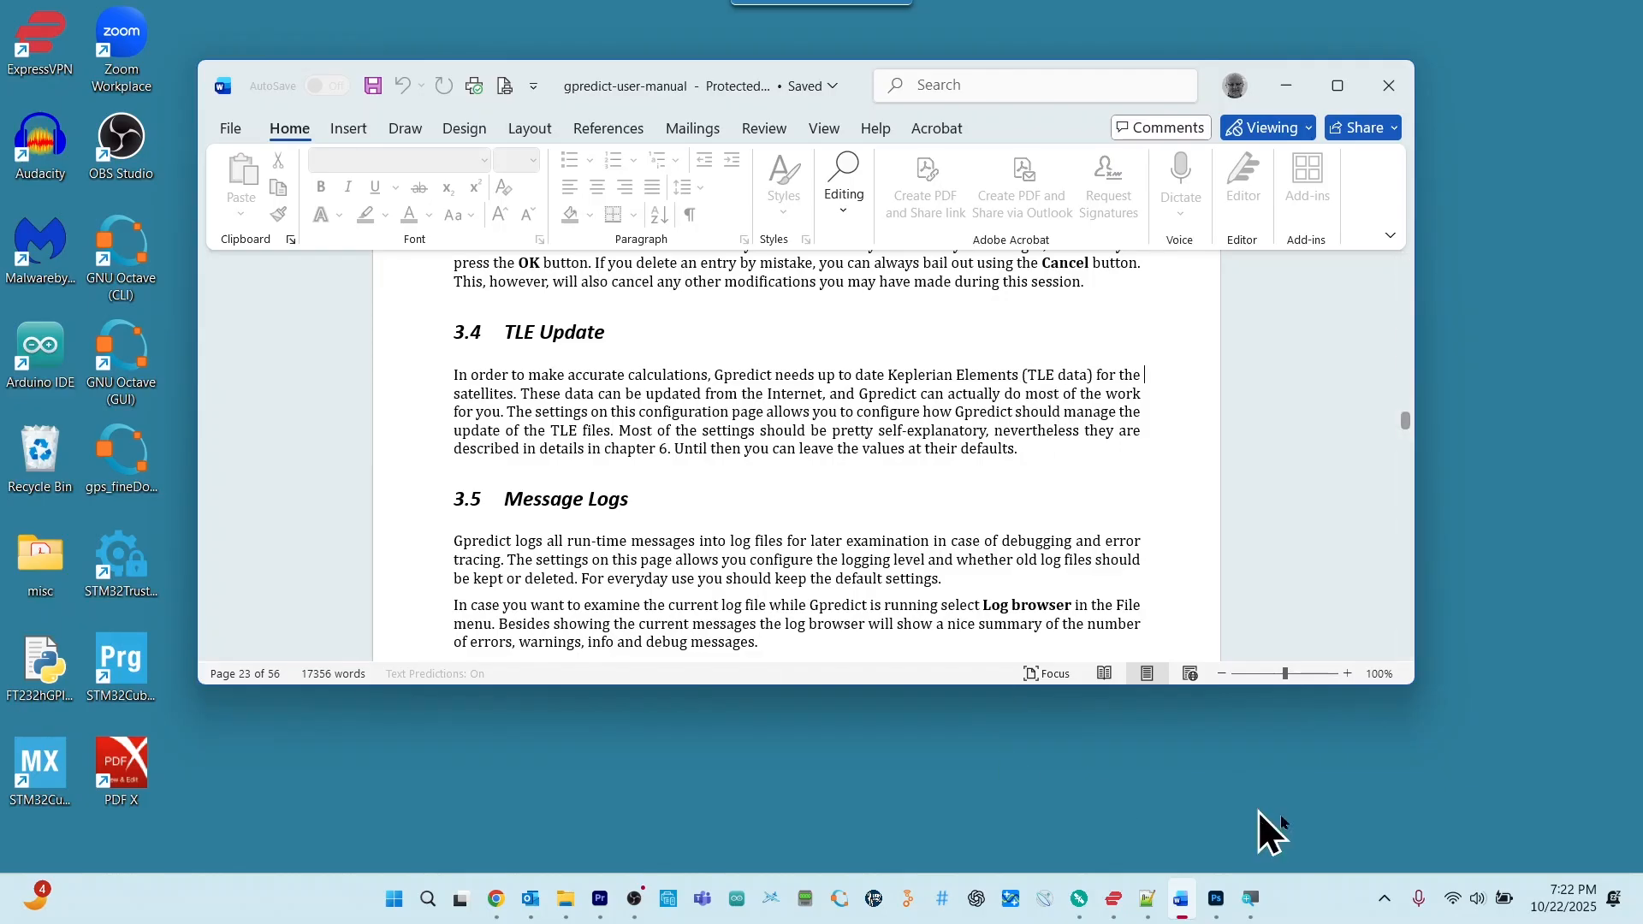
# Switch to Gpredict and update the satellites' TLE data from the network
pyautogui.click(1083, 904)
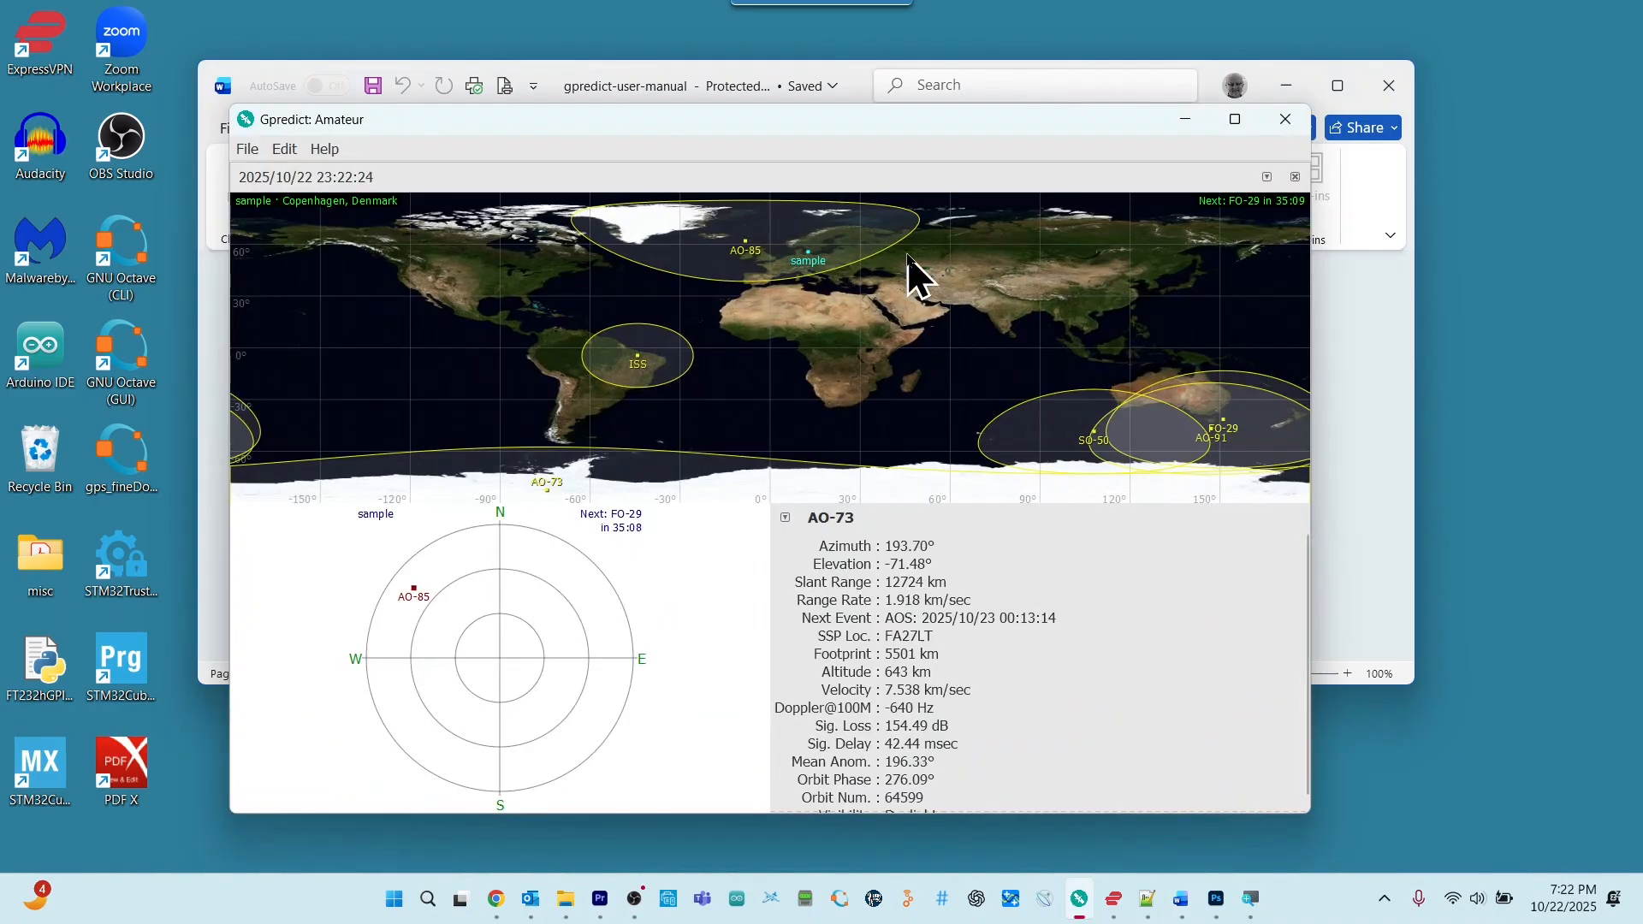
pyautogui.click(285, 152)
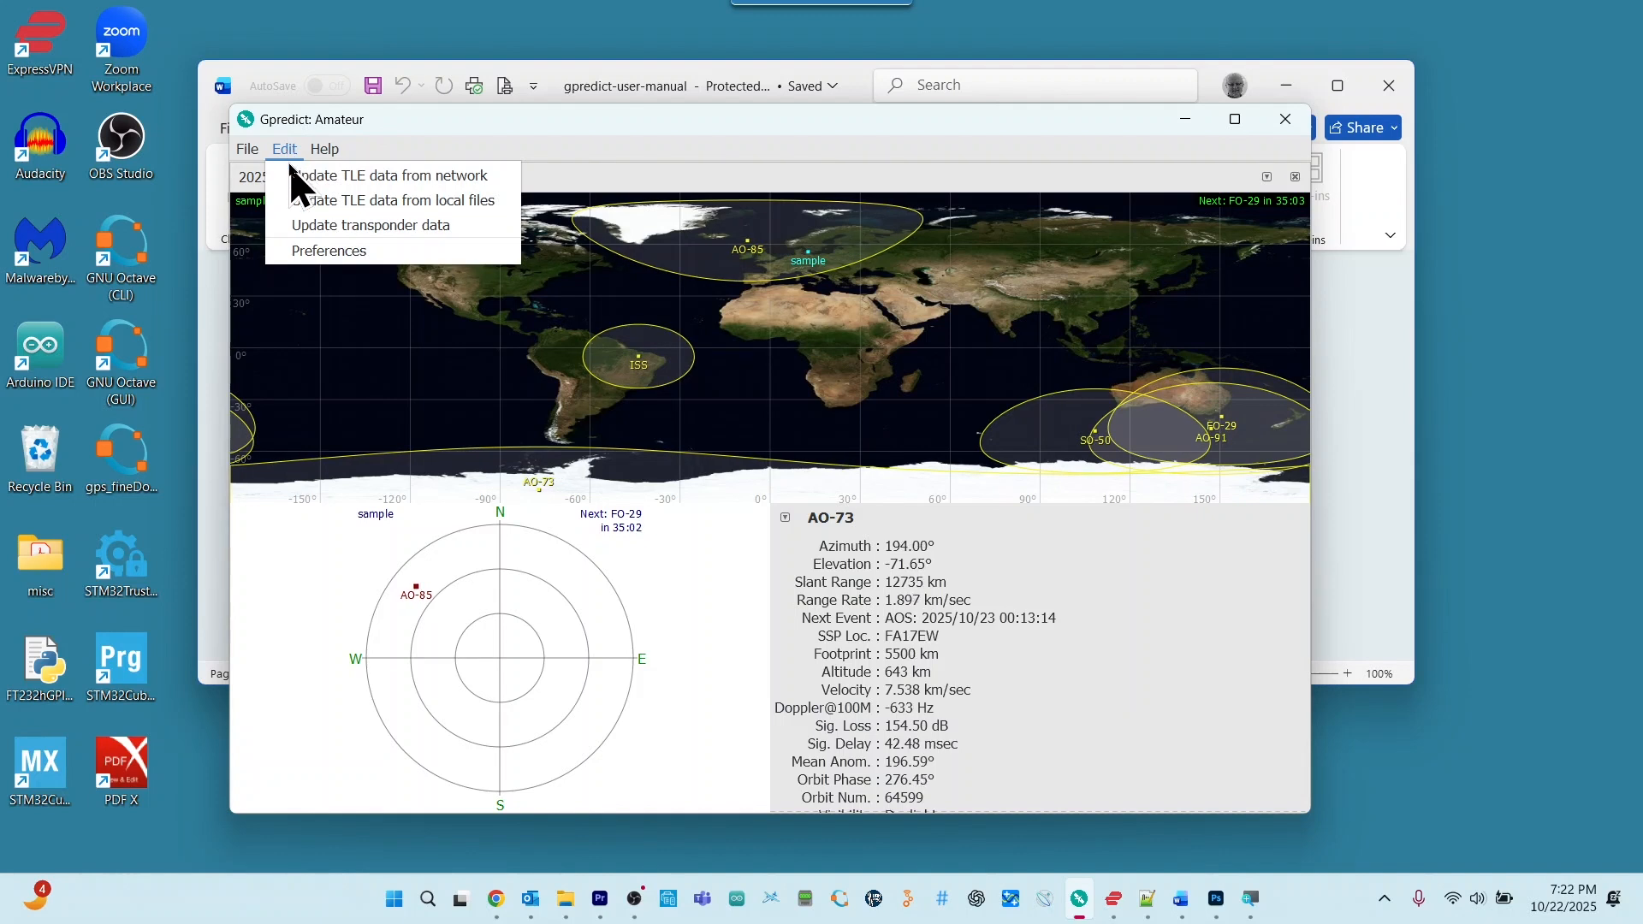
pyautogui.click(337, 176)
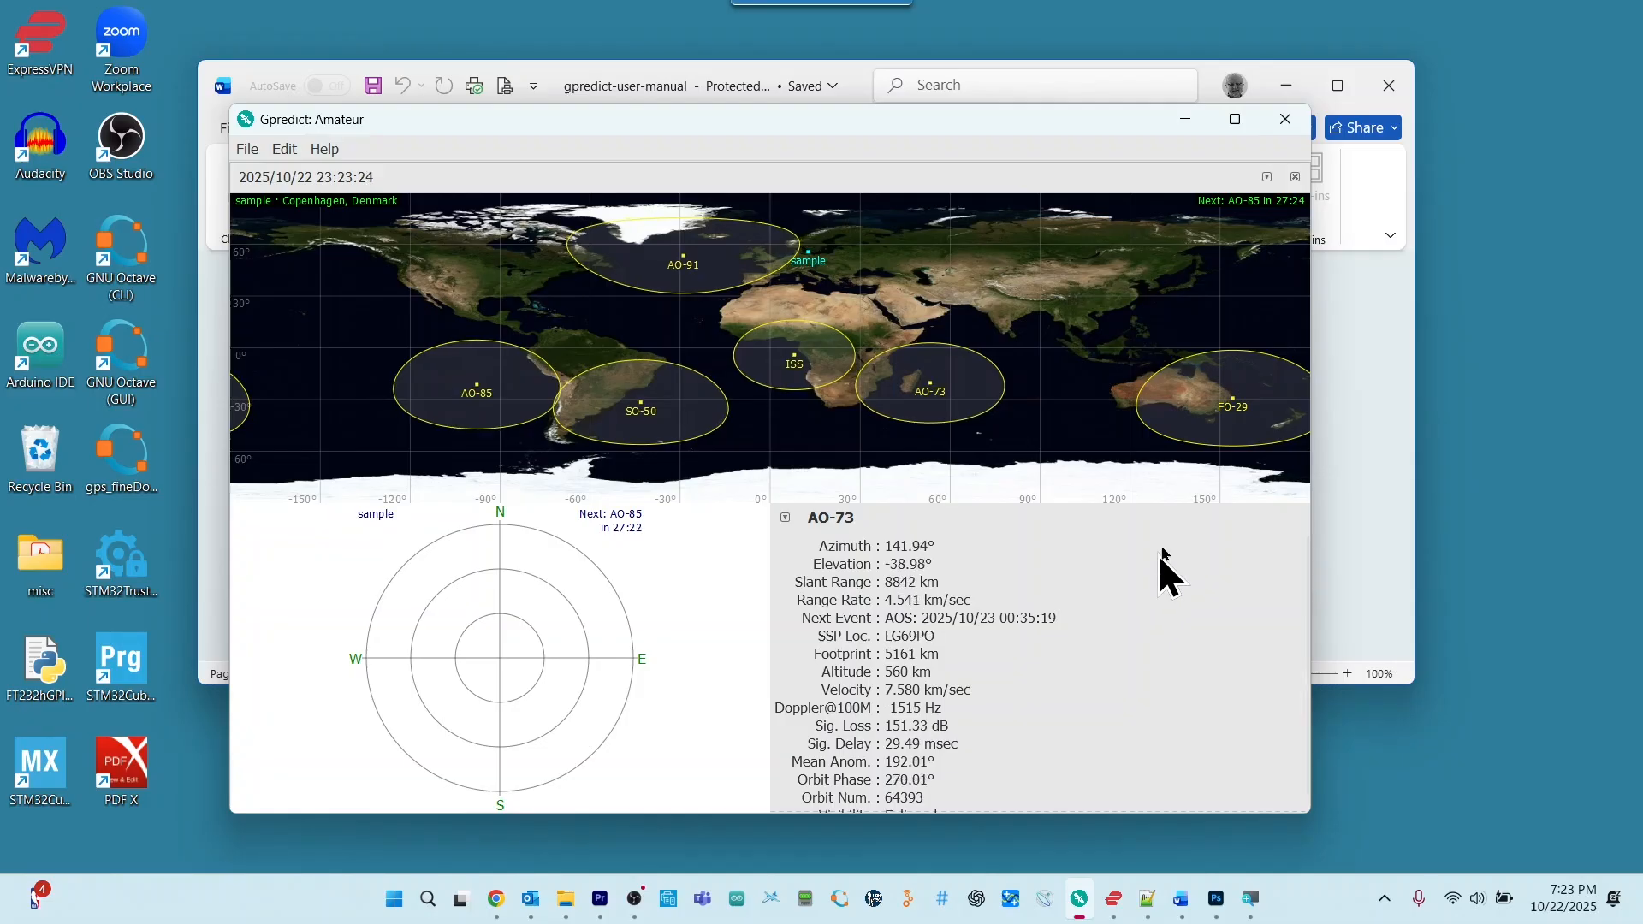
# Start a new Gpredict module and name it M2-3
pyautogui.click(248, 152)
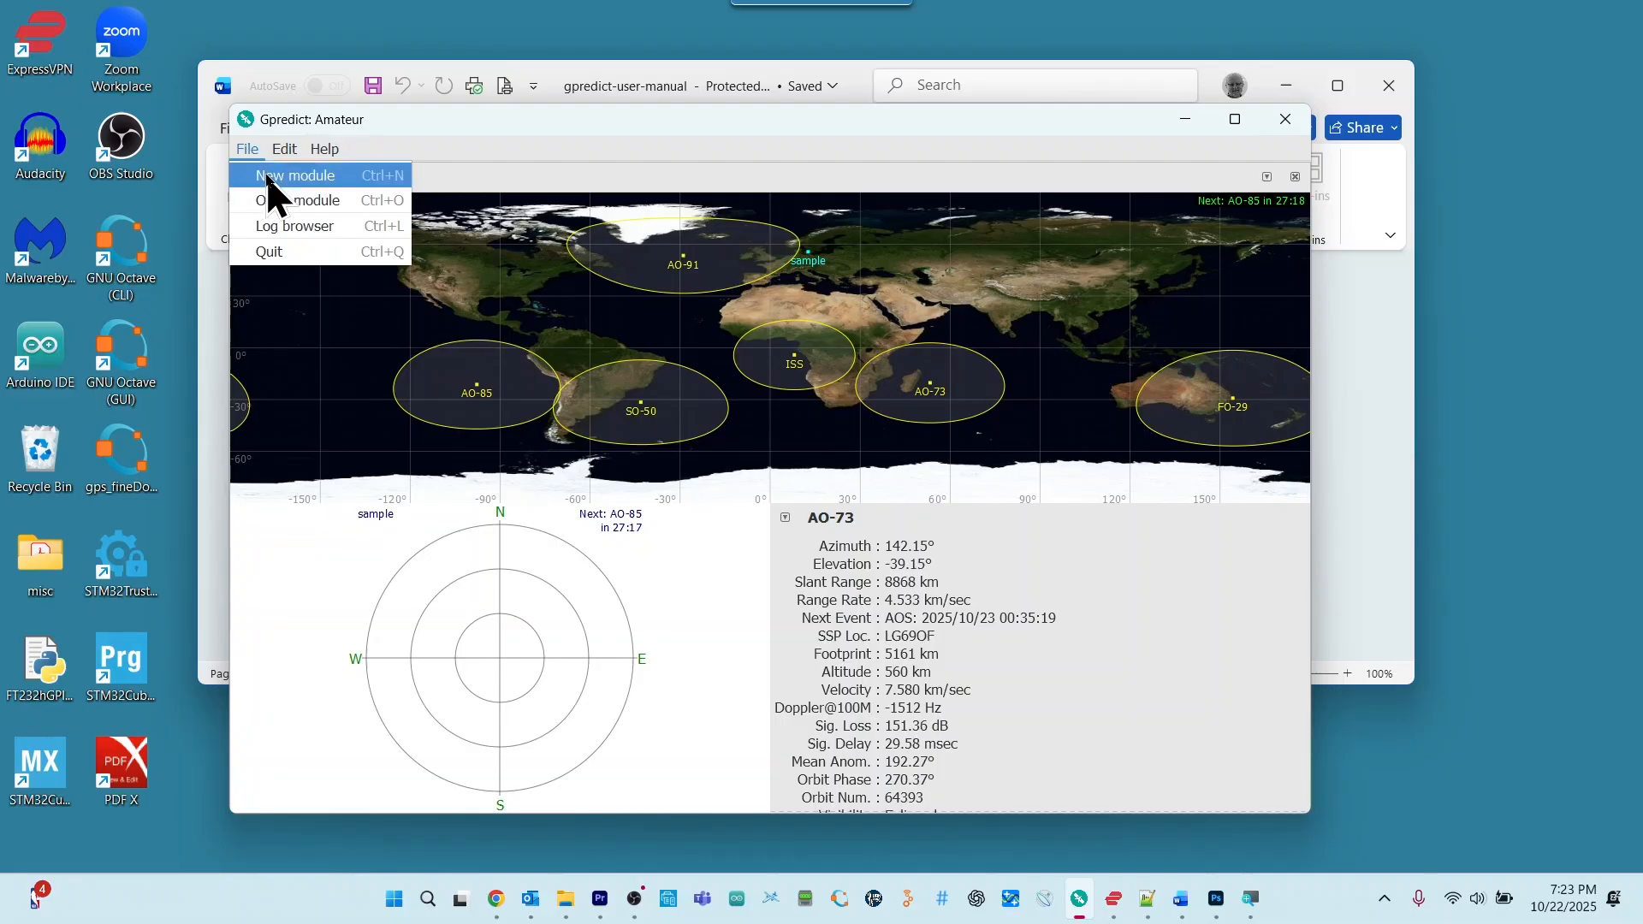
pyautogui.click(268, 174)
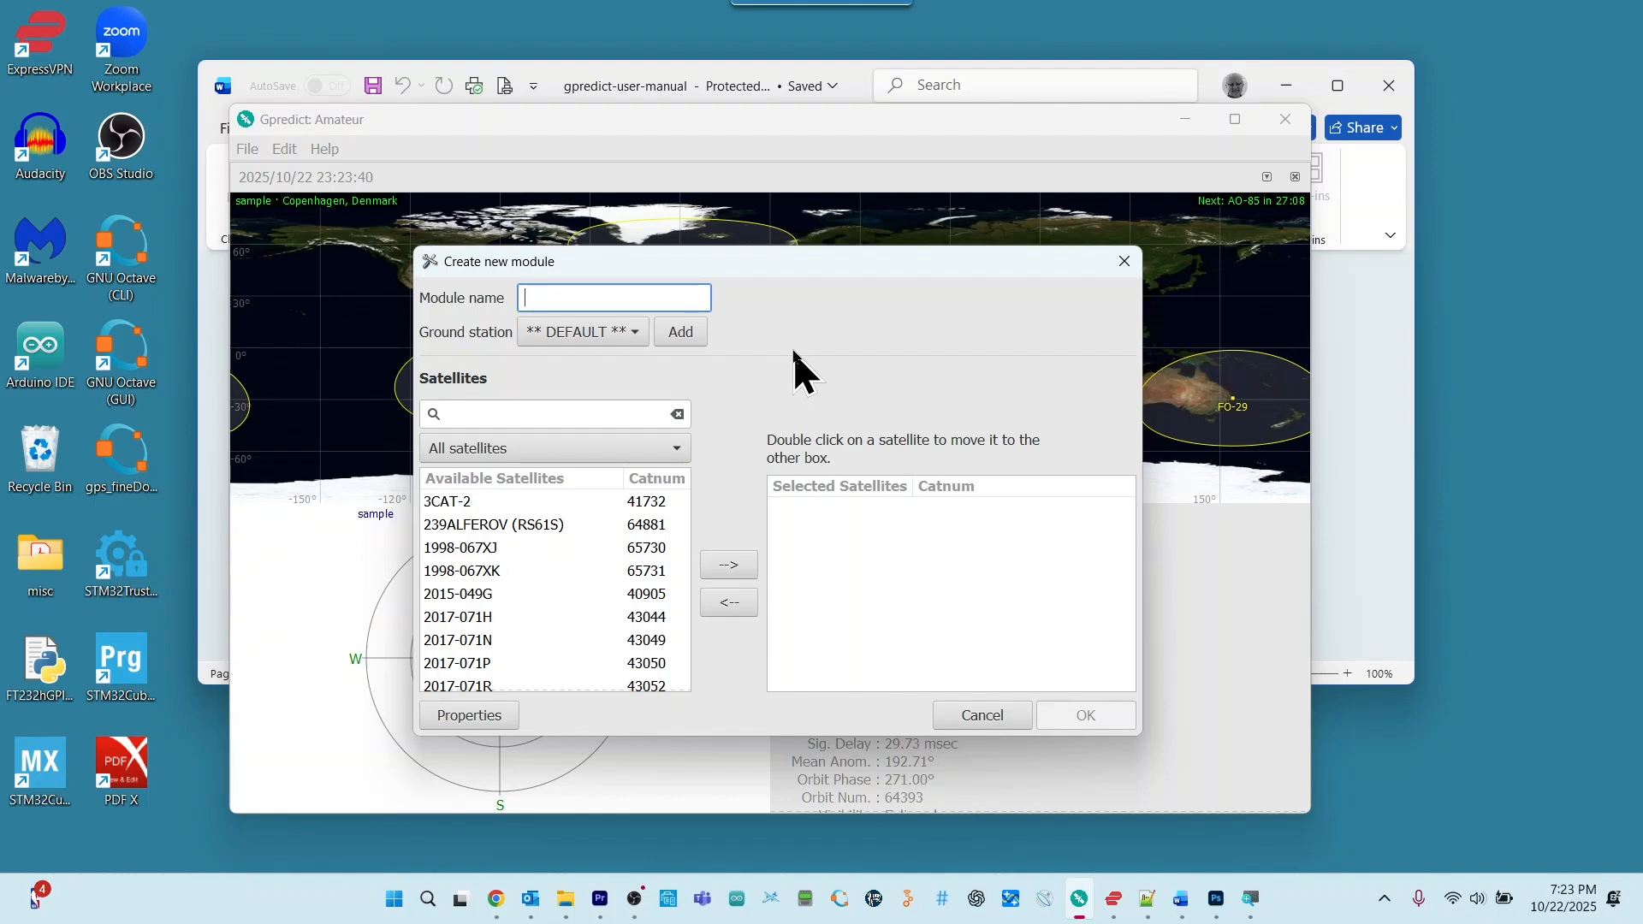
pyautogui.write('M2')
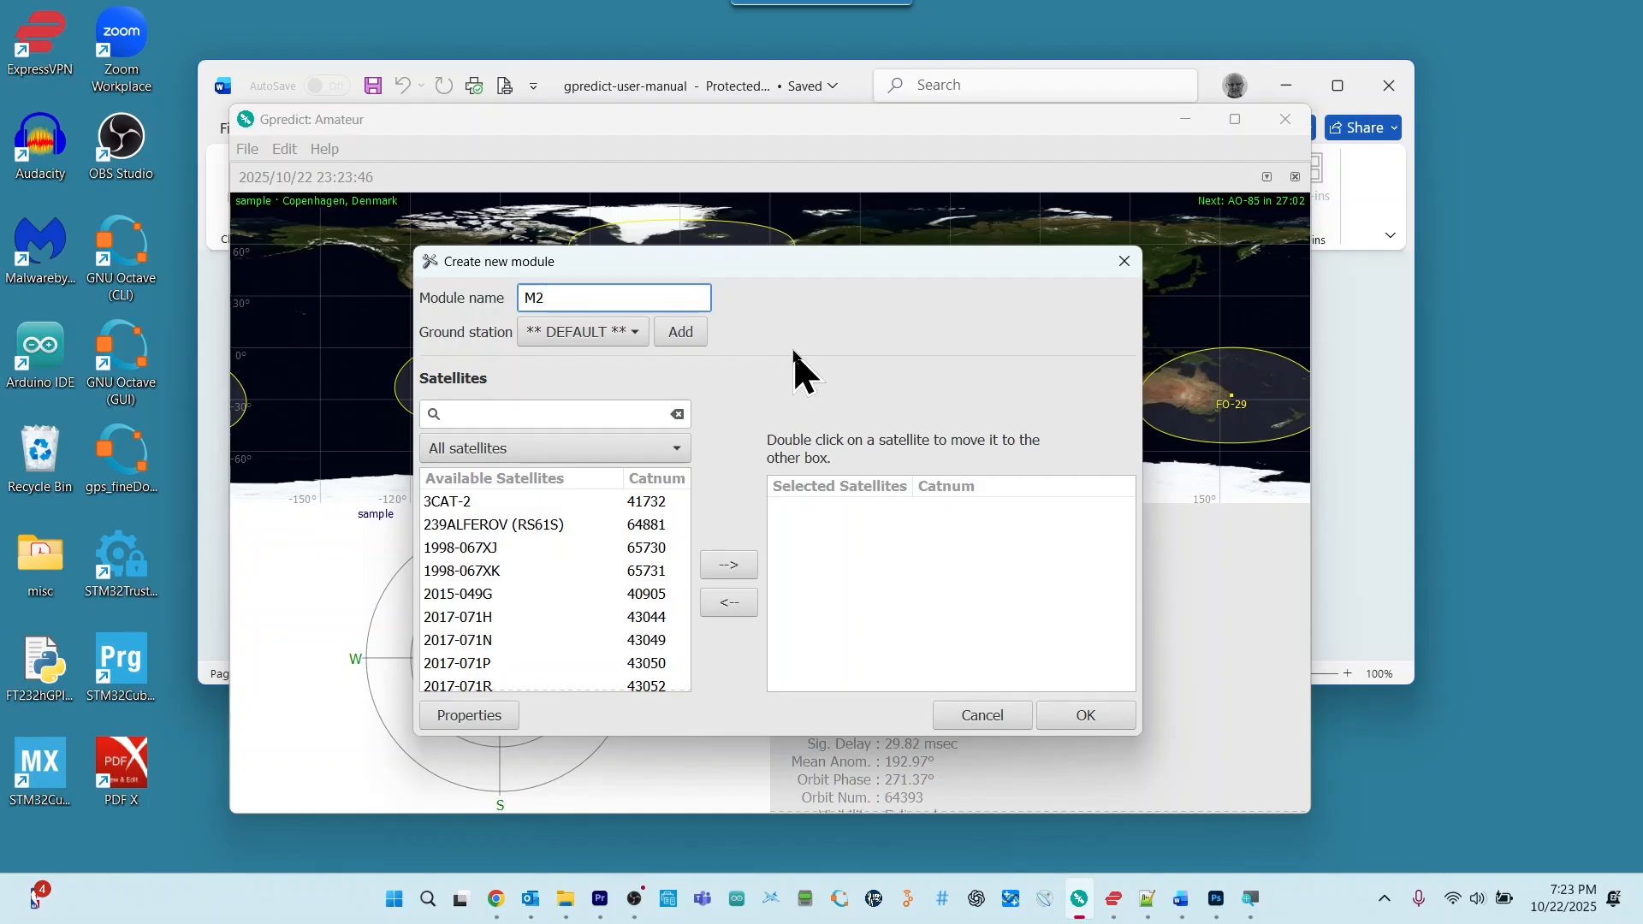
pyautogui.write('3')
pyautogui.press('BackSpace')
pyautogui.write('-3')
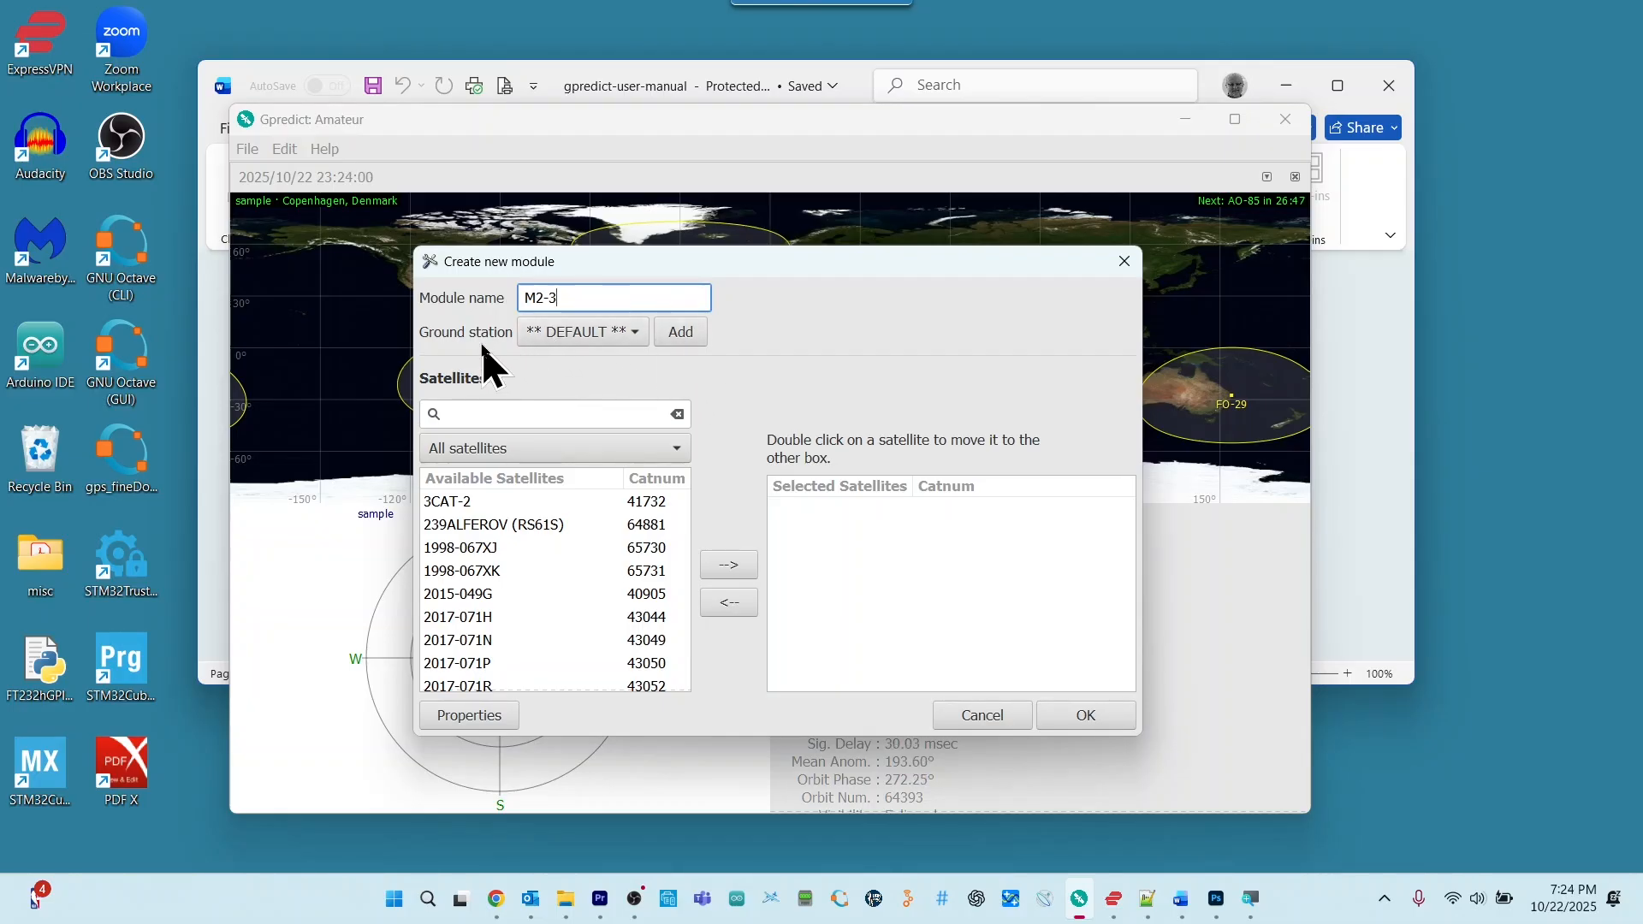
# Add a new ground station for the module and name it KnoxCoffeeShop
pyautogui.click(691, 339)
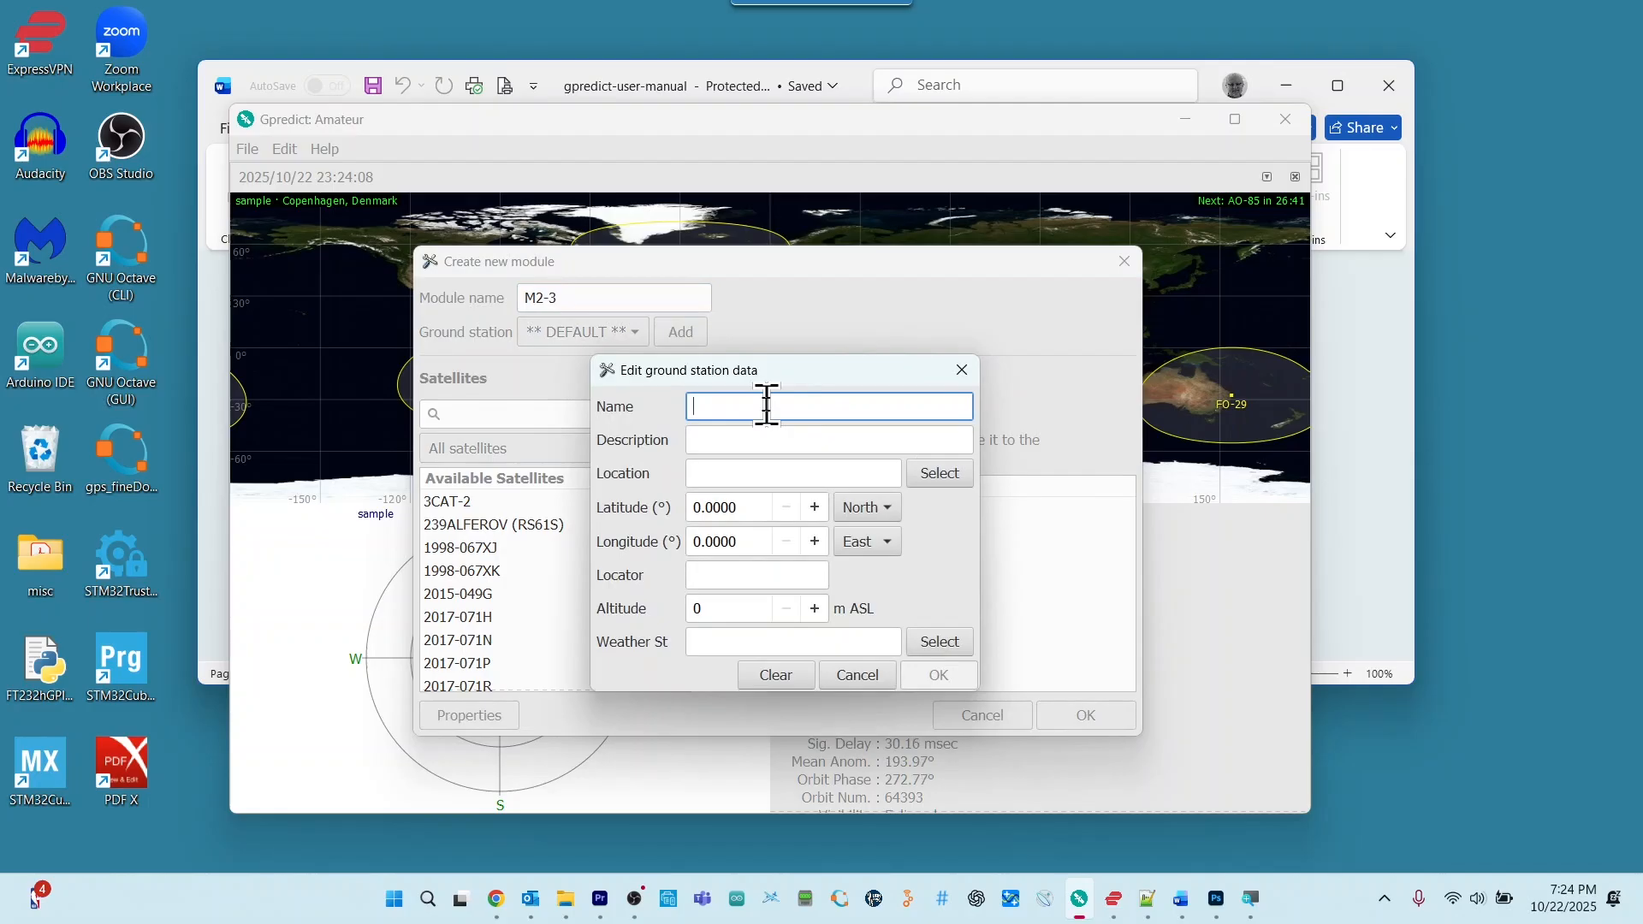
pyautogui.write('K')
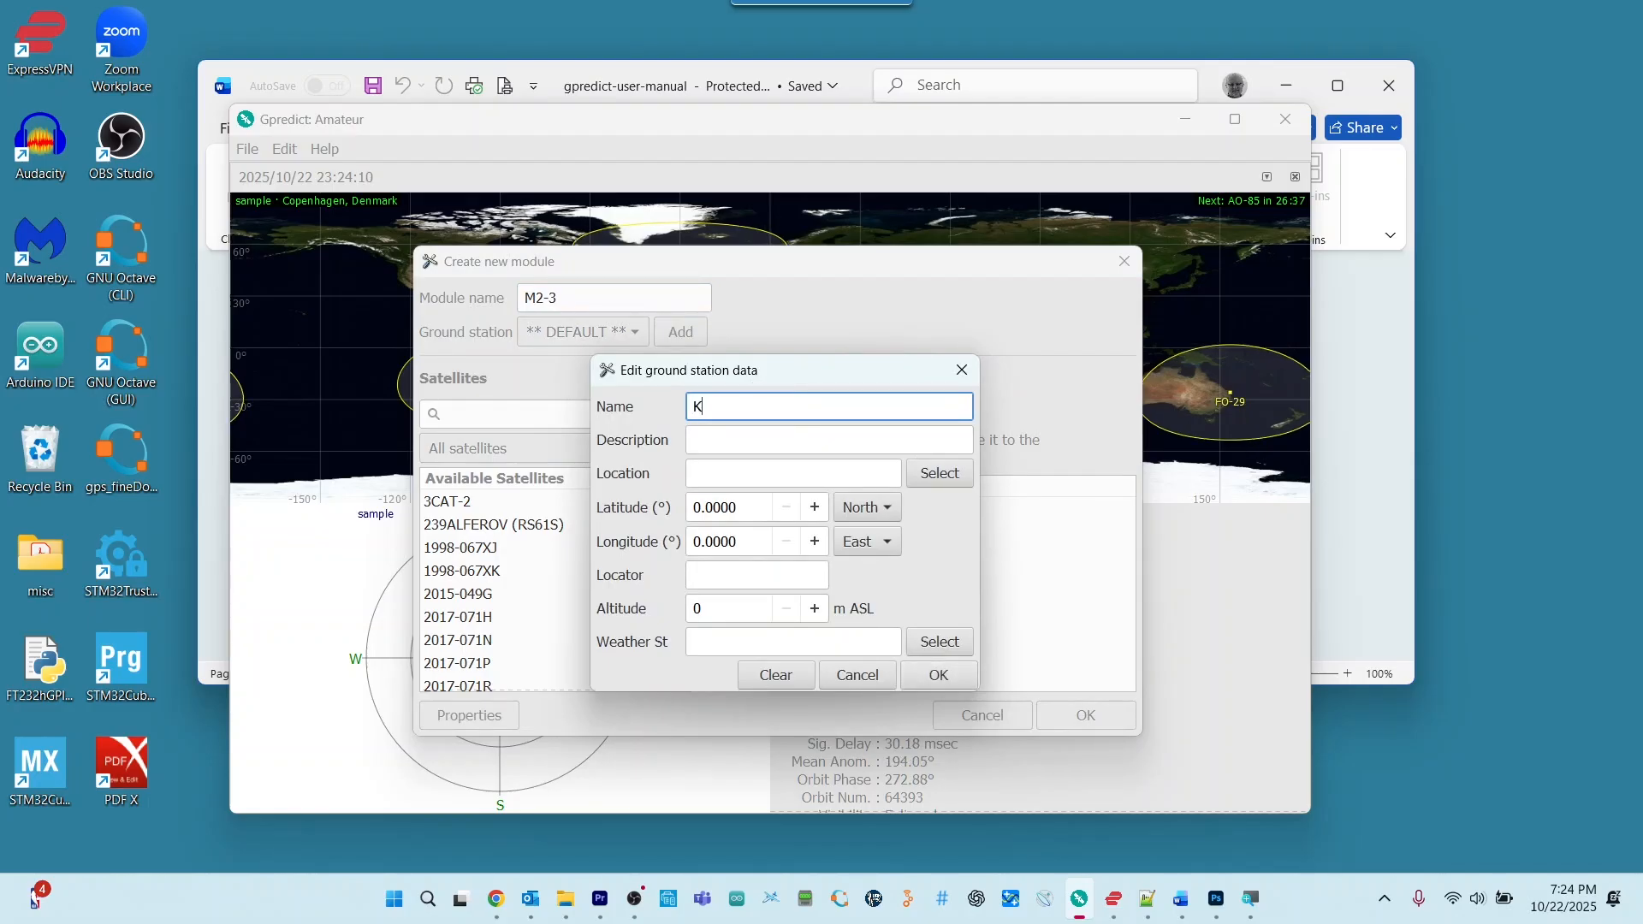
pyautogui.write('noxCoffee')
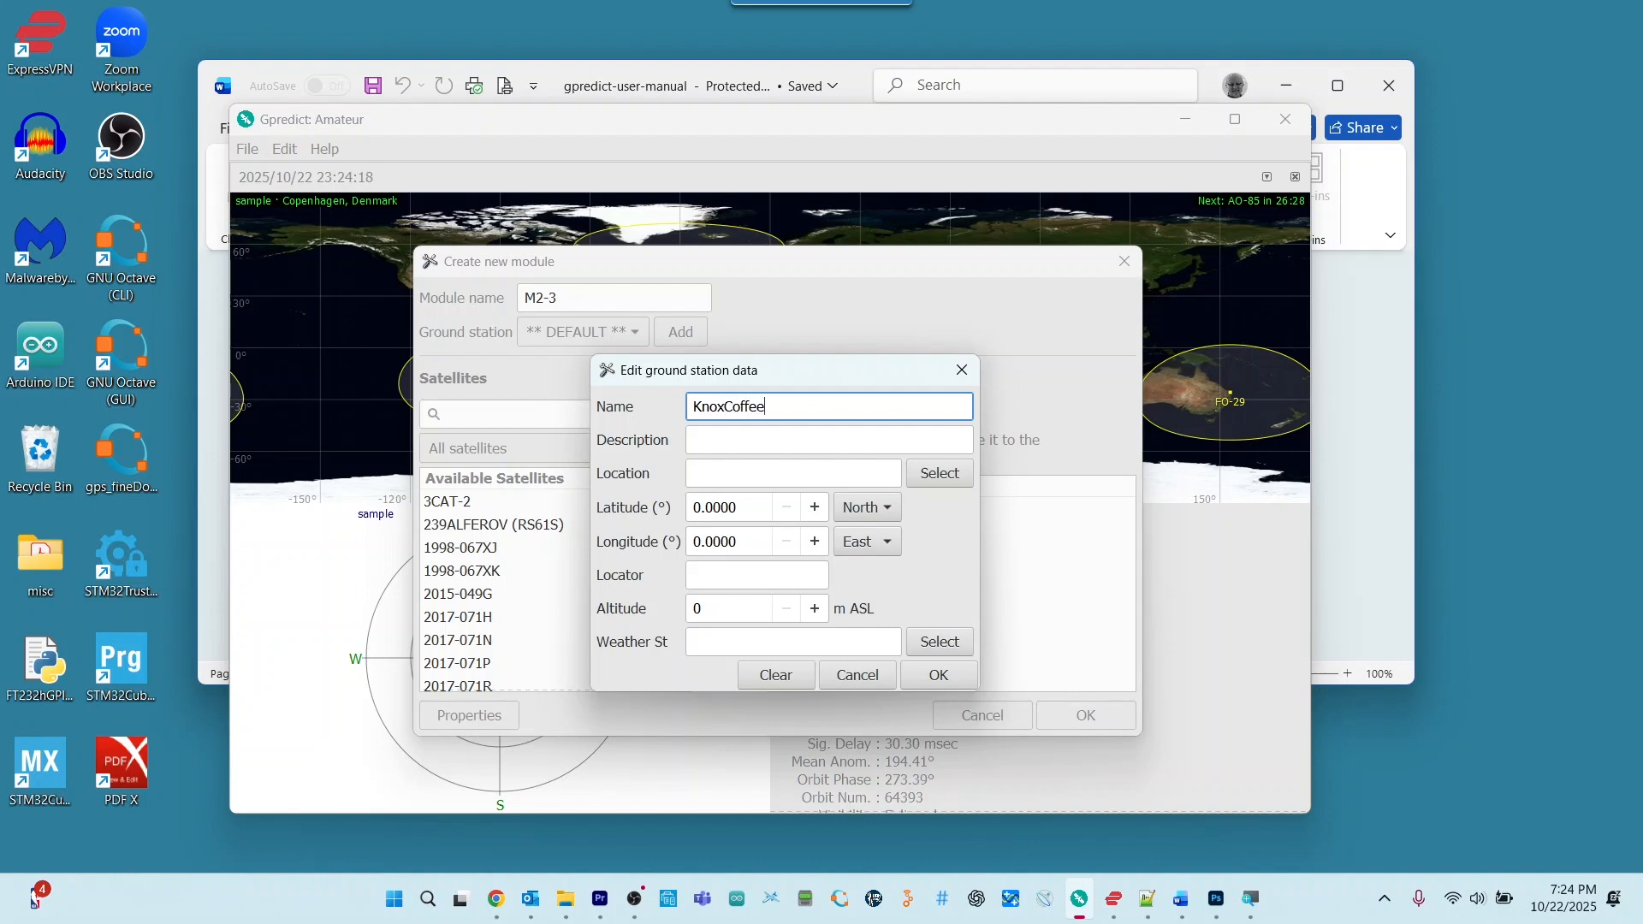
pyautogui.write('Shop')
# Look up the decimal latitude in the Notepad++ notes and set the ground station's latitude to 35.9258
pyautogui.click(1149, 900)
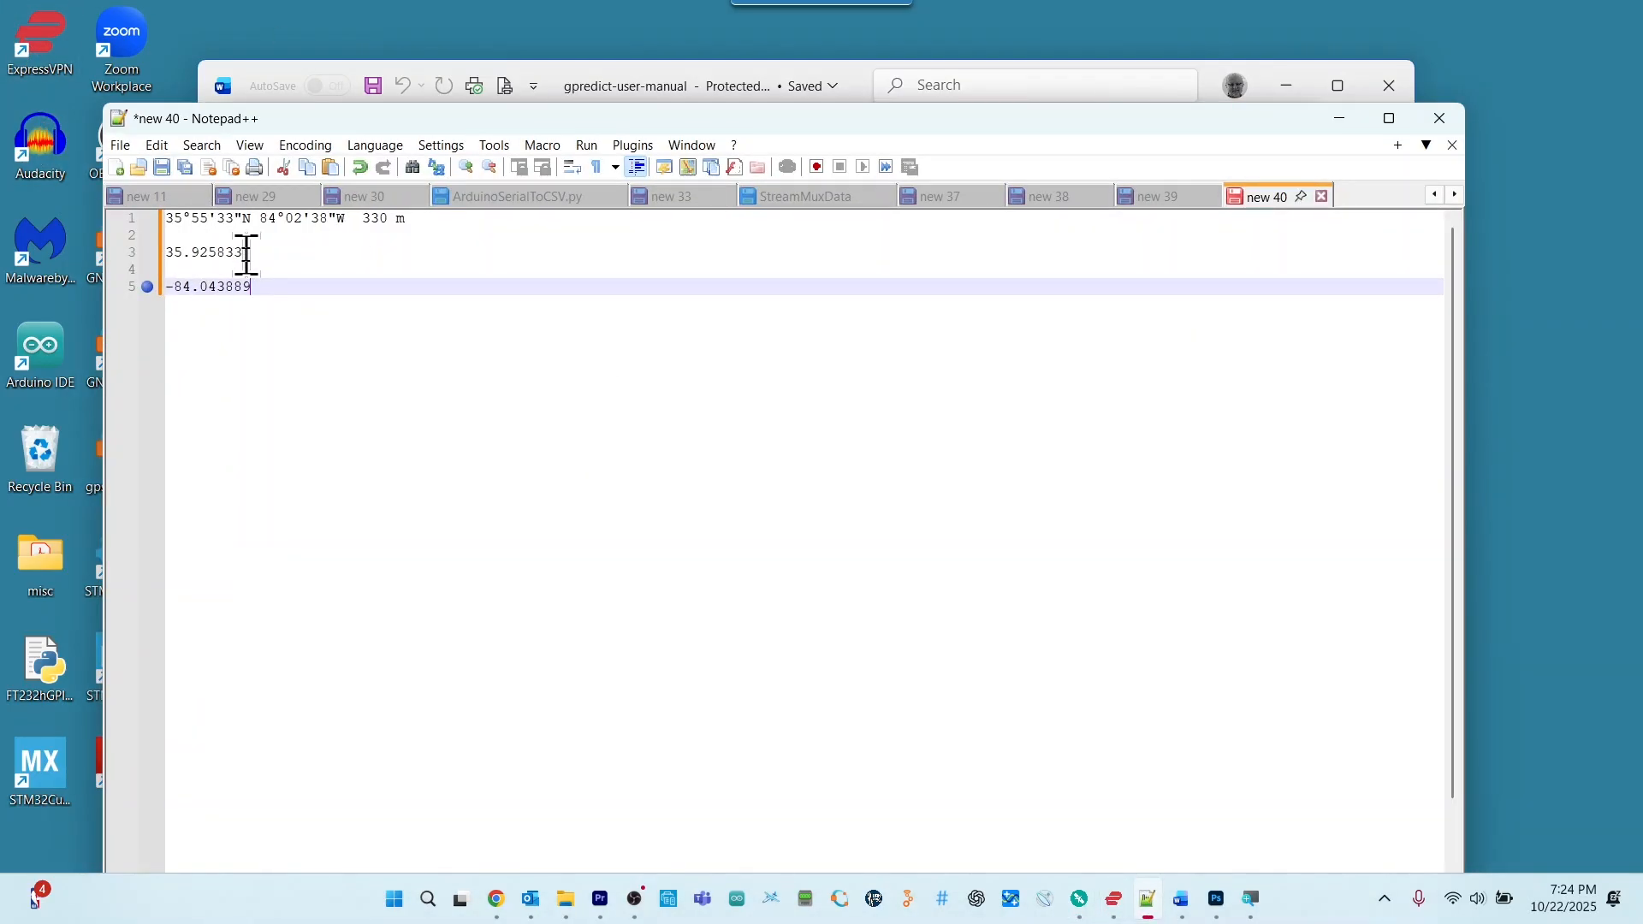
pyautogui.moveTo(247, 253); pyautogui.dragTo(128, 250)
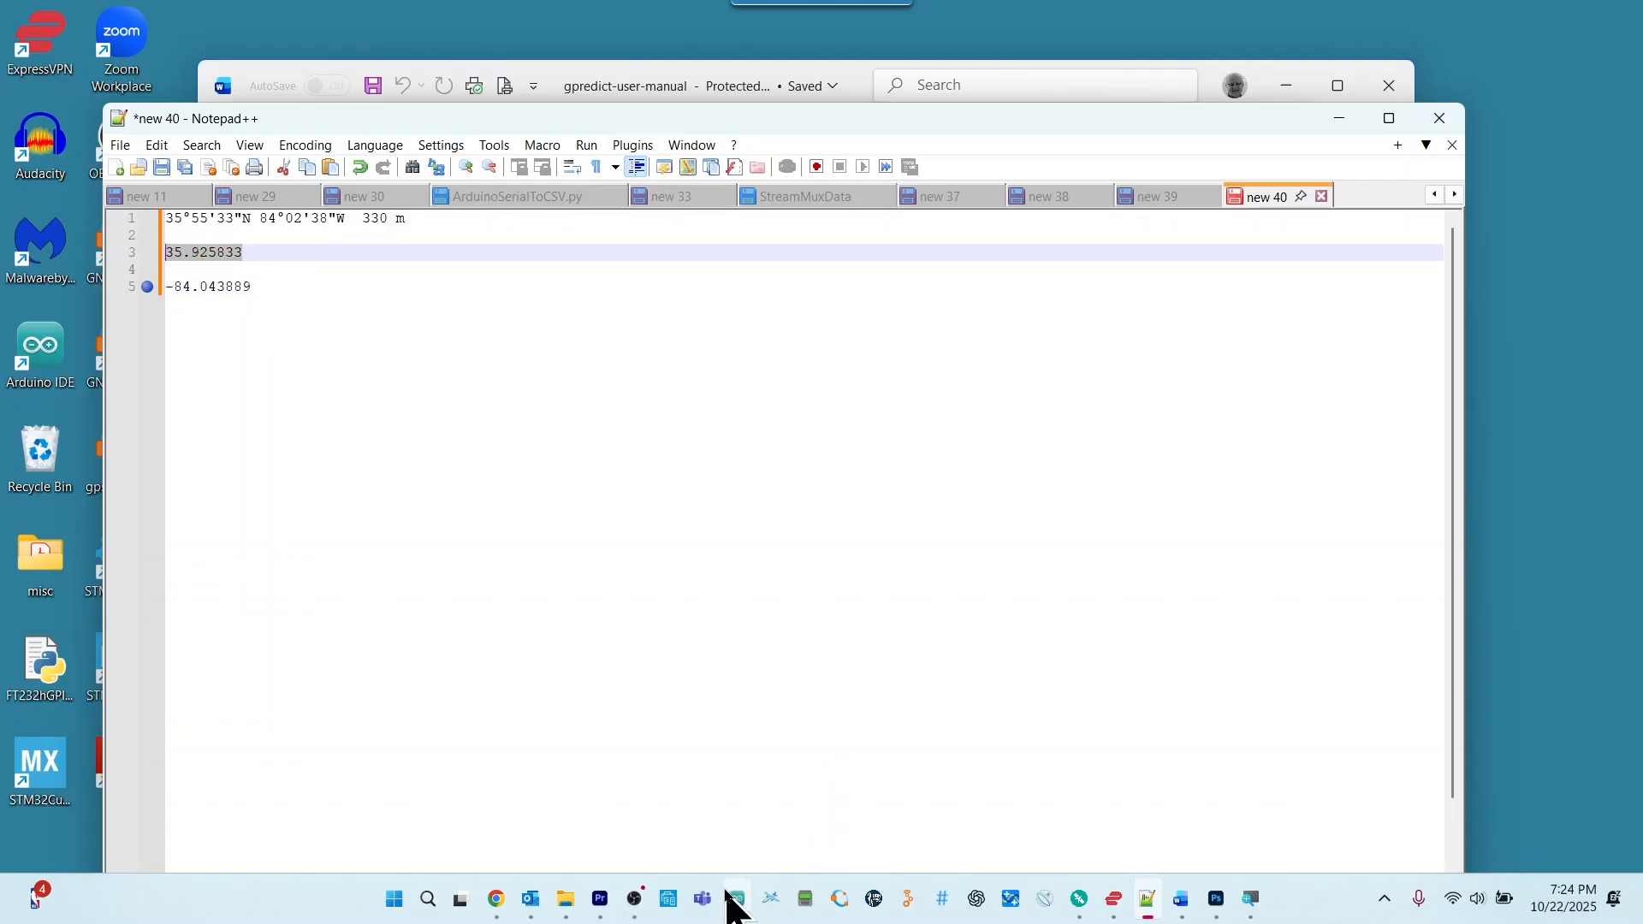
pyautogui.click(1078, 902)
pyautogui.click(751, 508)
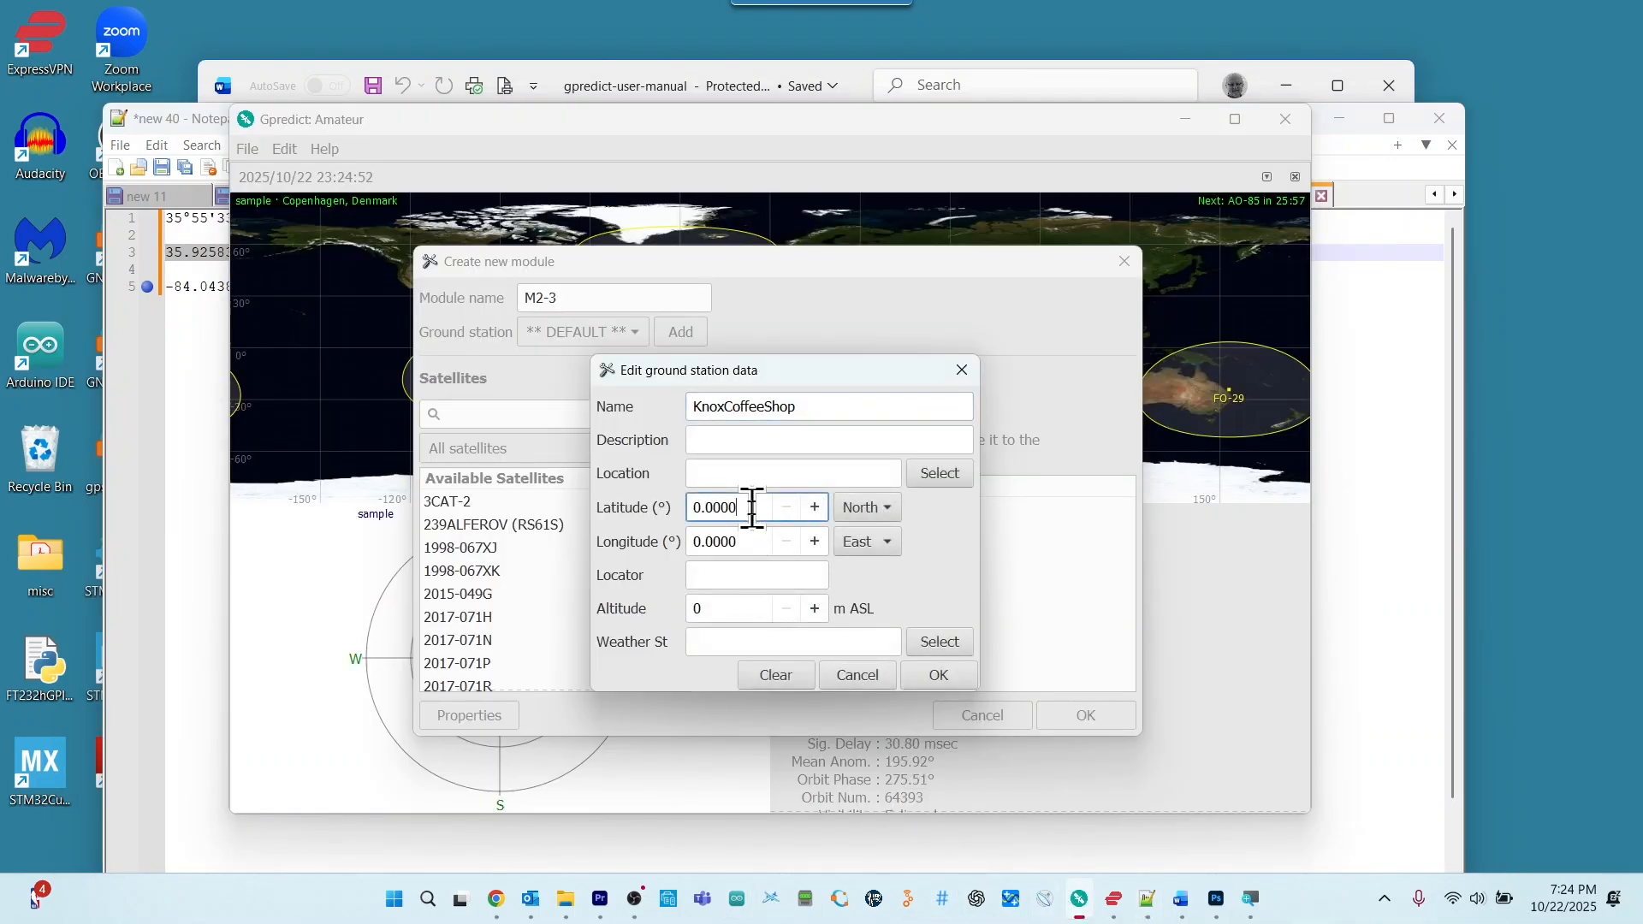
pyautogui.press('BackSpace')
pyautogui.press('BackSpace')
pyautogui.press('BackSpace')
pyautogui.press('BackSpace')
pyautogui.press('BackSpace')
pyautogui.press('BackSpace')
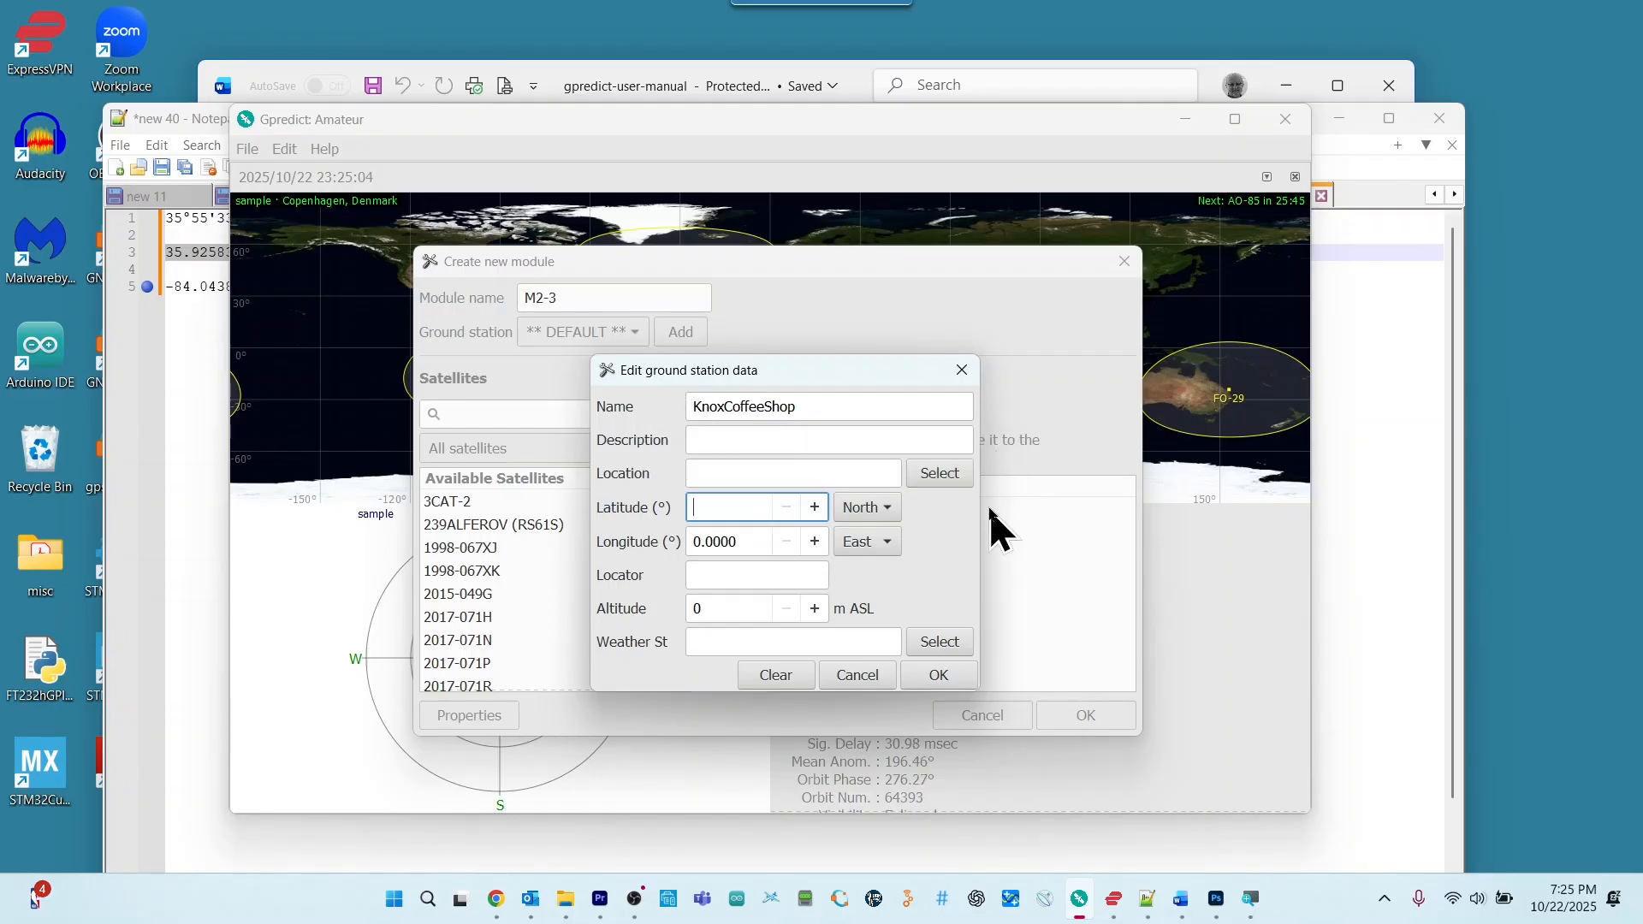
pyautogui.write('35')
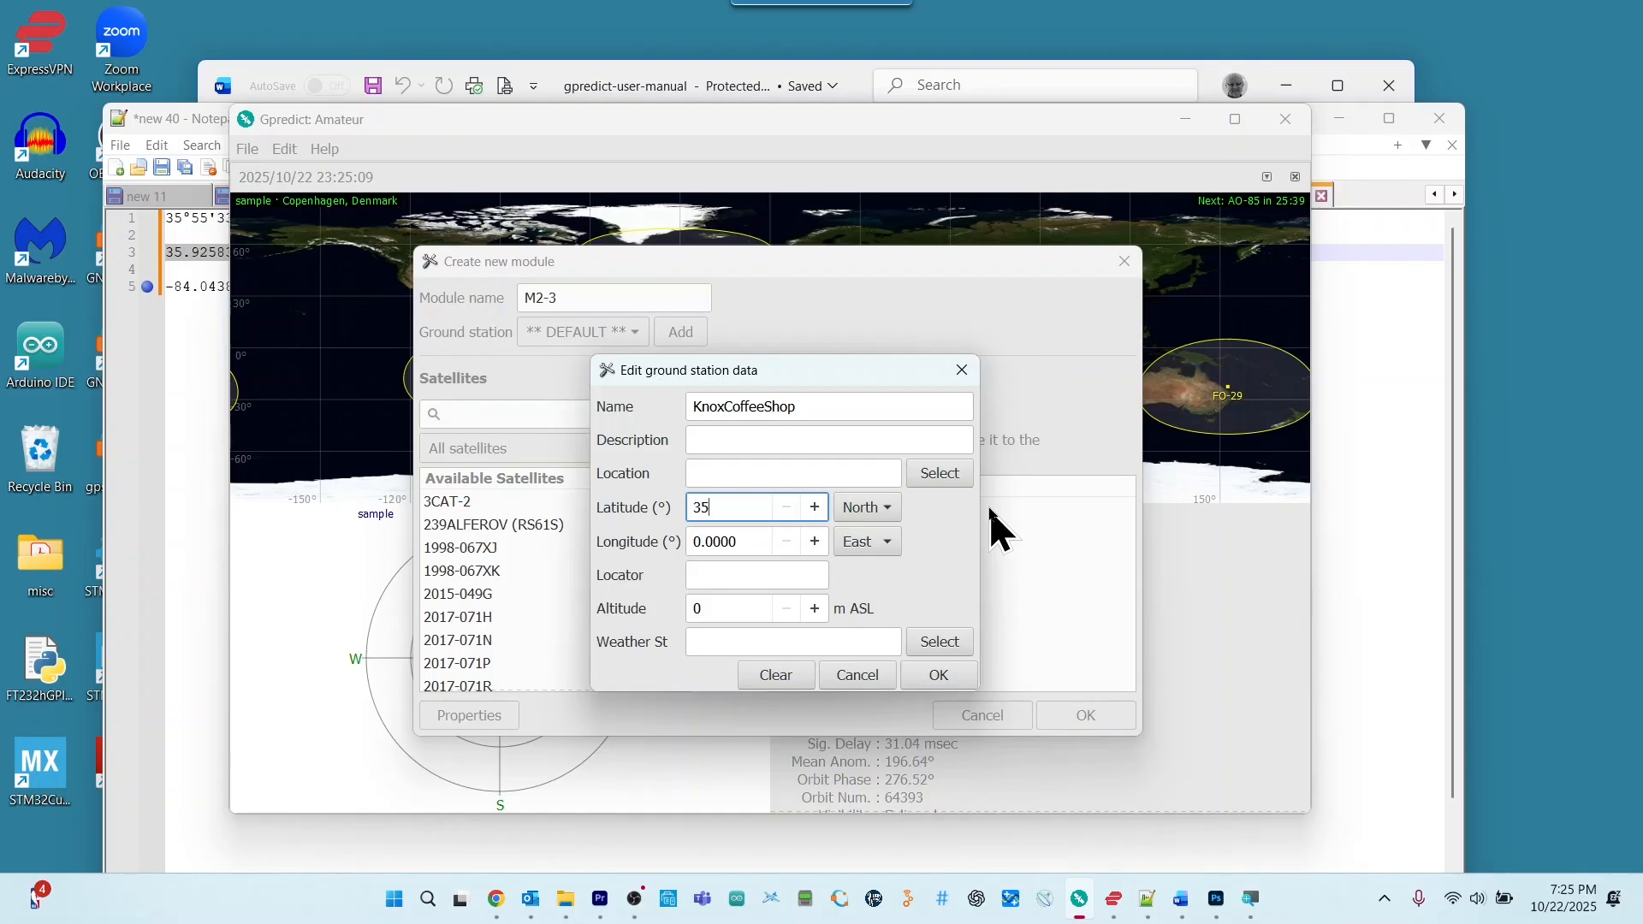
pyautogui.write('.9258')
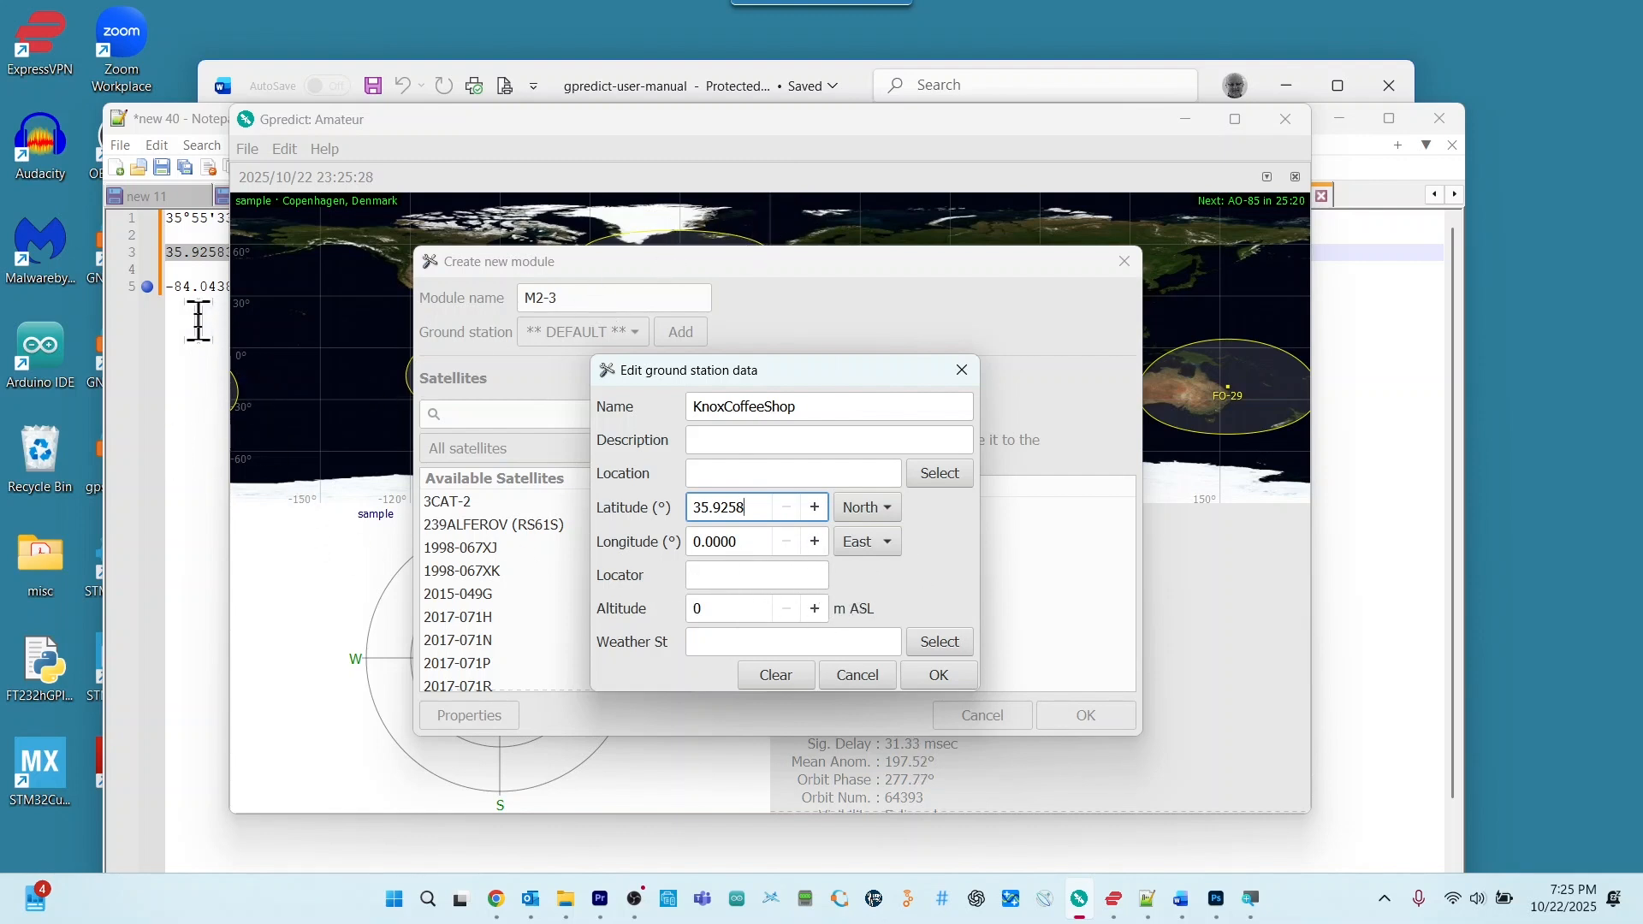
# Try to set the ground station's longitude to the negative value -84.0438 with the direction left at East
pyautogui.click(749, 541)
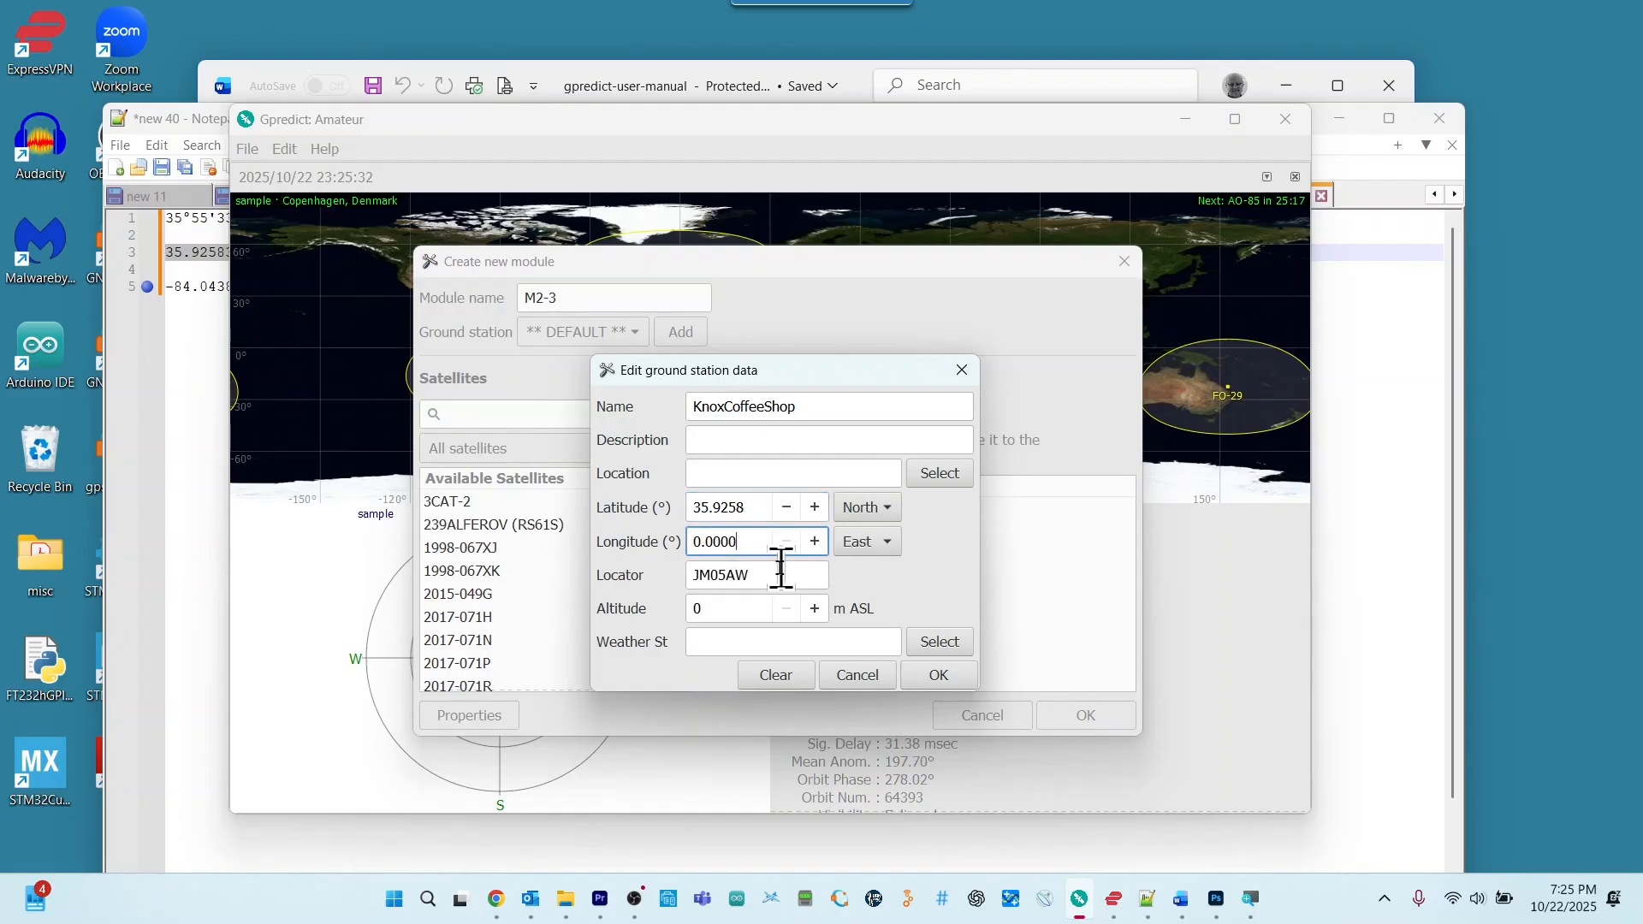
pyautogui.press('BackSpace')
pyautogui.press('BackSpace')
pyautogui.press('BackSpace')
pyautogui.press('BackSpace')
pyautogui.press('BackSpace')
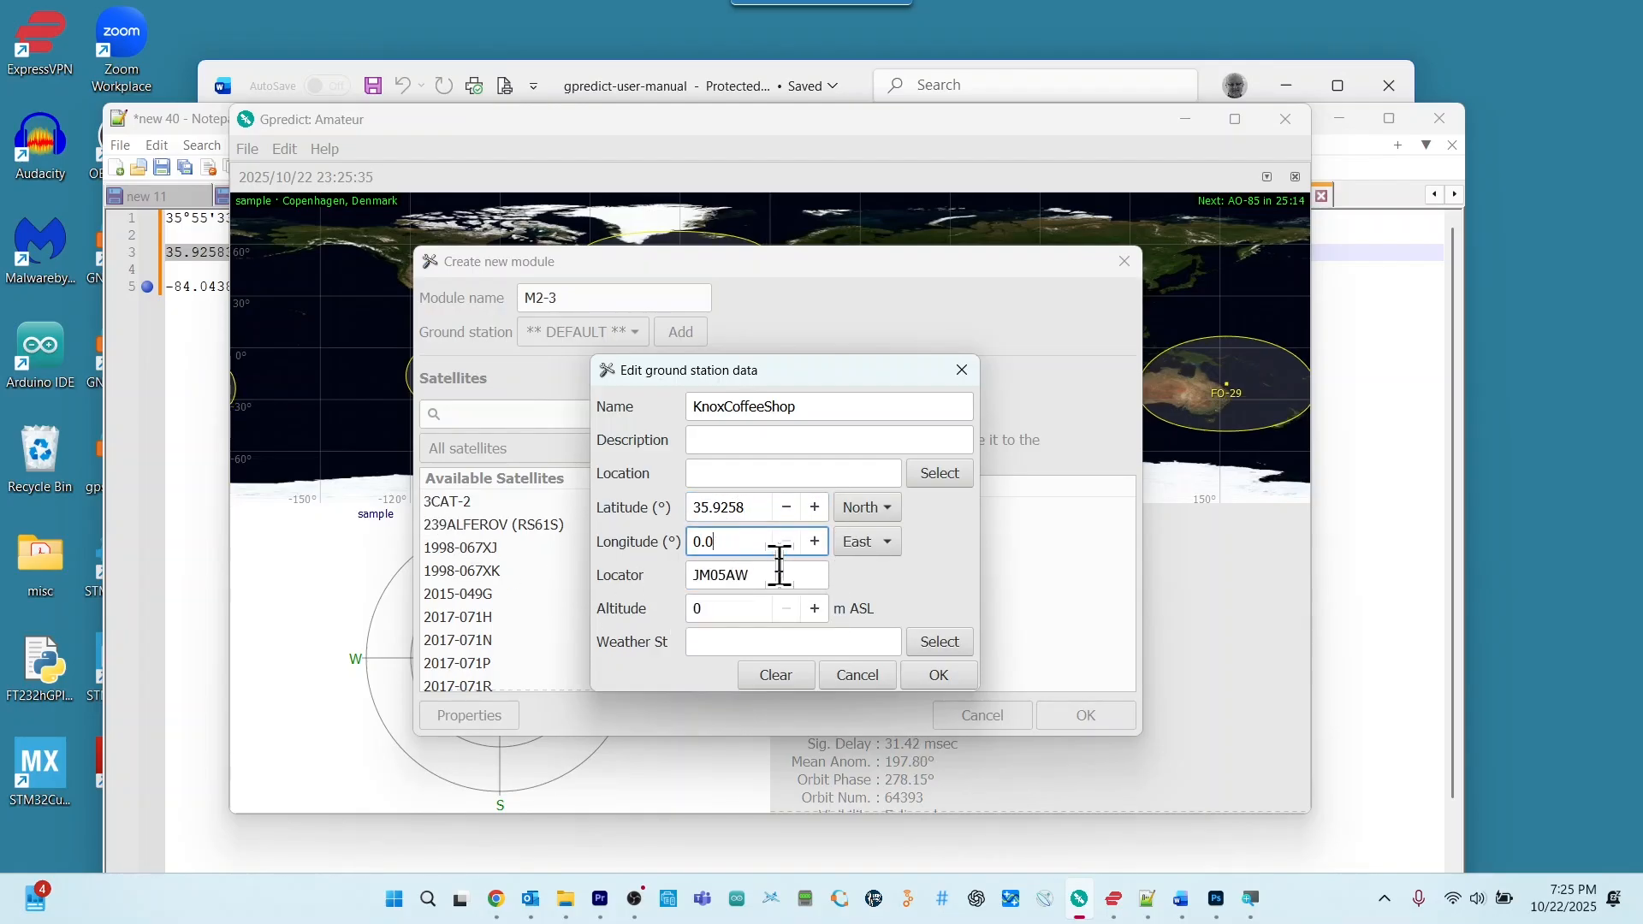
pyautogui.press('BackSpace')
pyautogui.write('-84.0438')
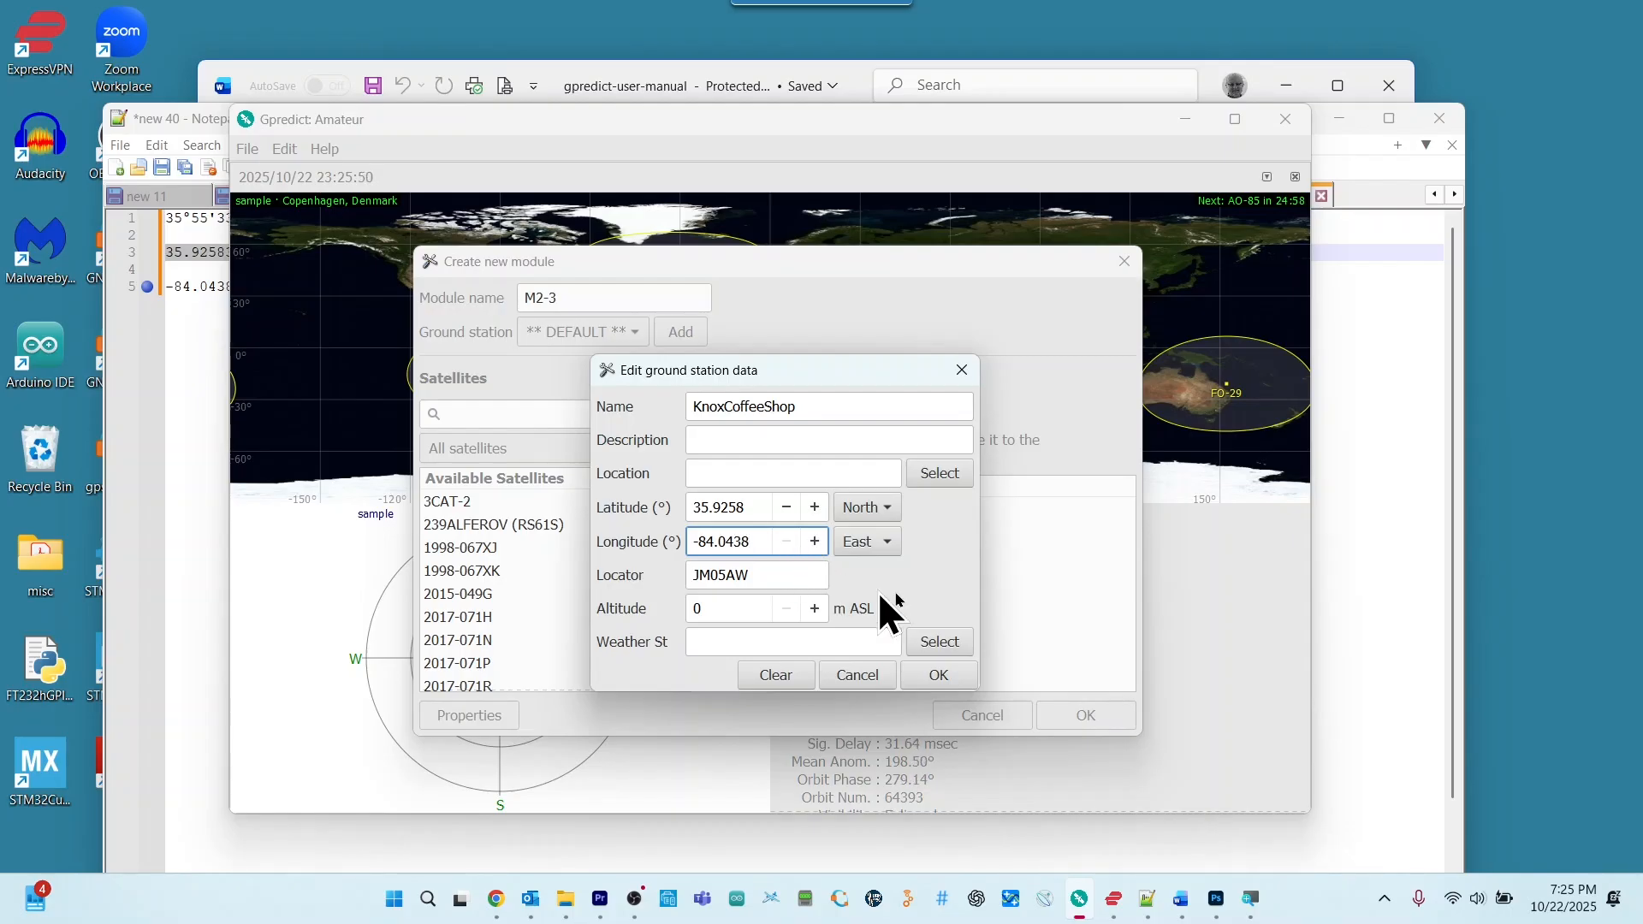
# Change the ground station's longitude direction to West and set the longitude to 84.0438
pyautogui.click(890, 547)
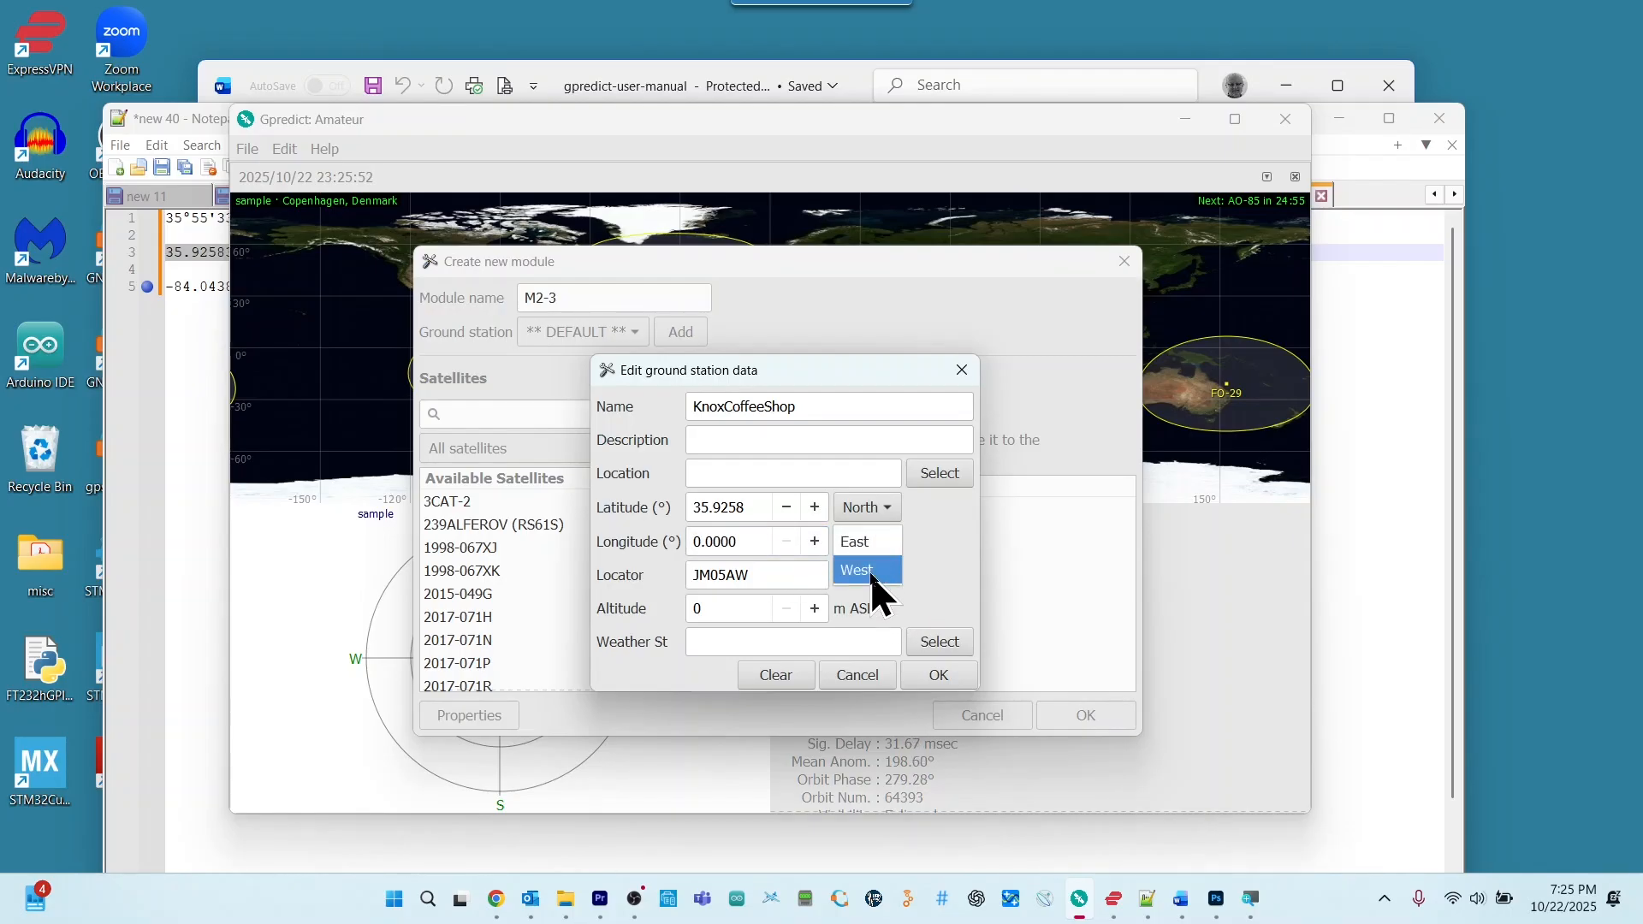
pyautogui.click(876, 572)
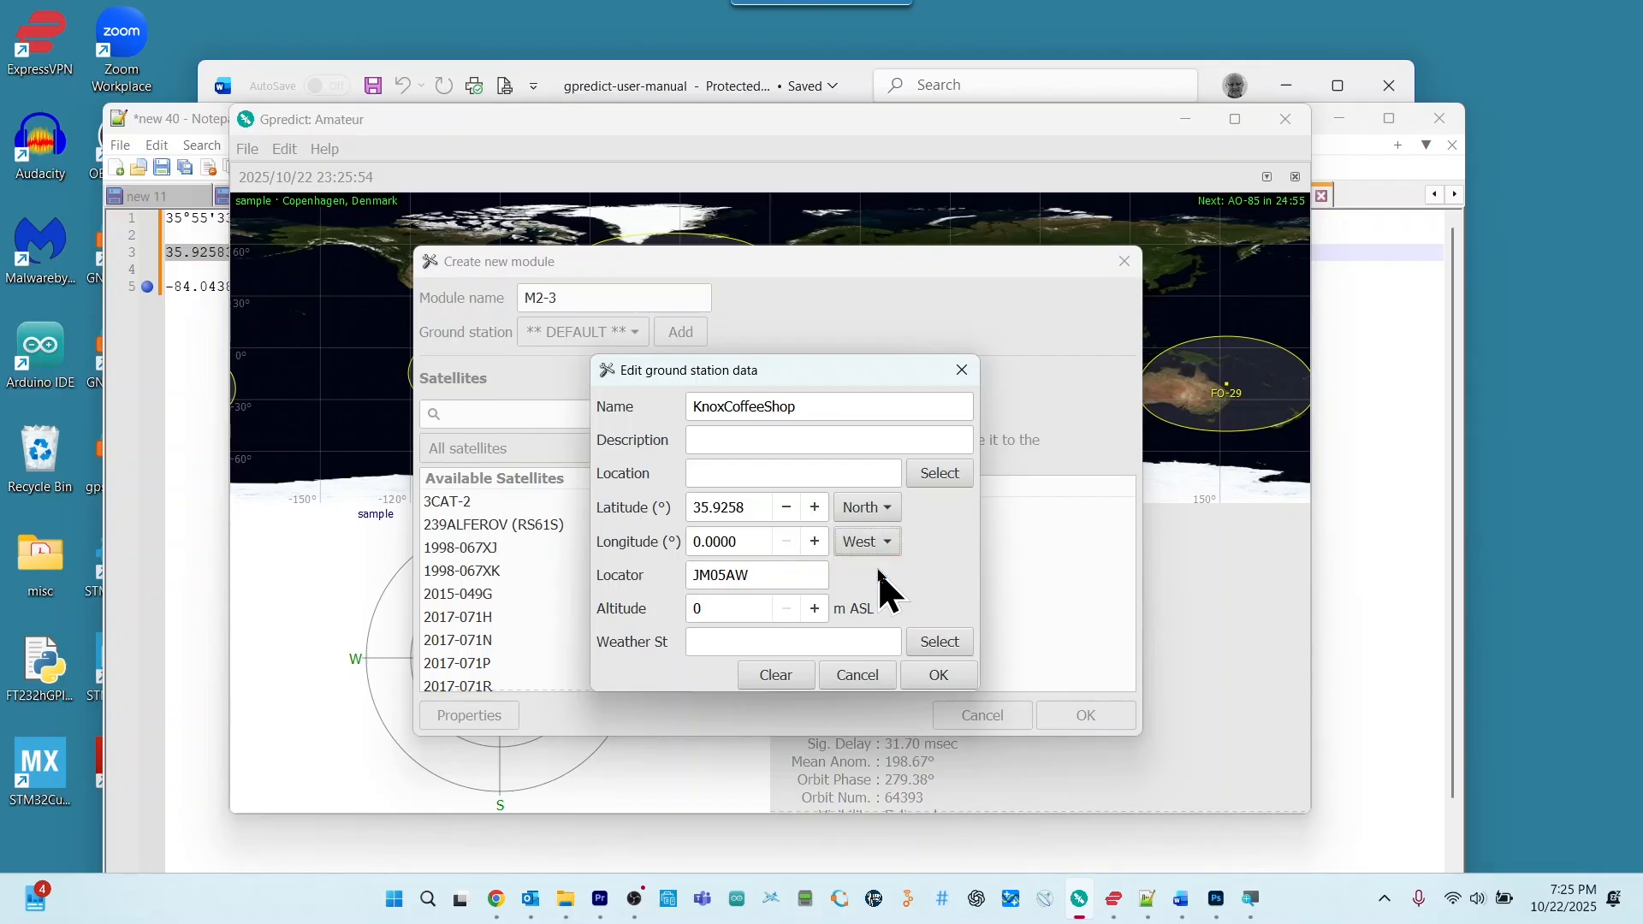
pyautogui.click(748, 542)
pyautogui.press('BackSpace')
pyautogui.press('BackSpace')
pyautogui.press('BackSpace')
pyautogui.press('BackSpace')
pyautogui.press('BackSpace')
pyautogui.press('BackSpace')
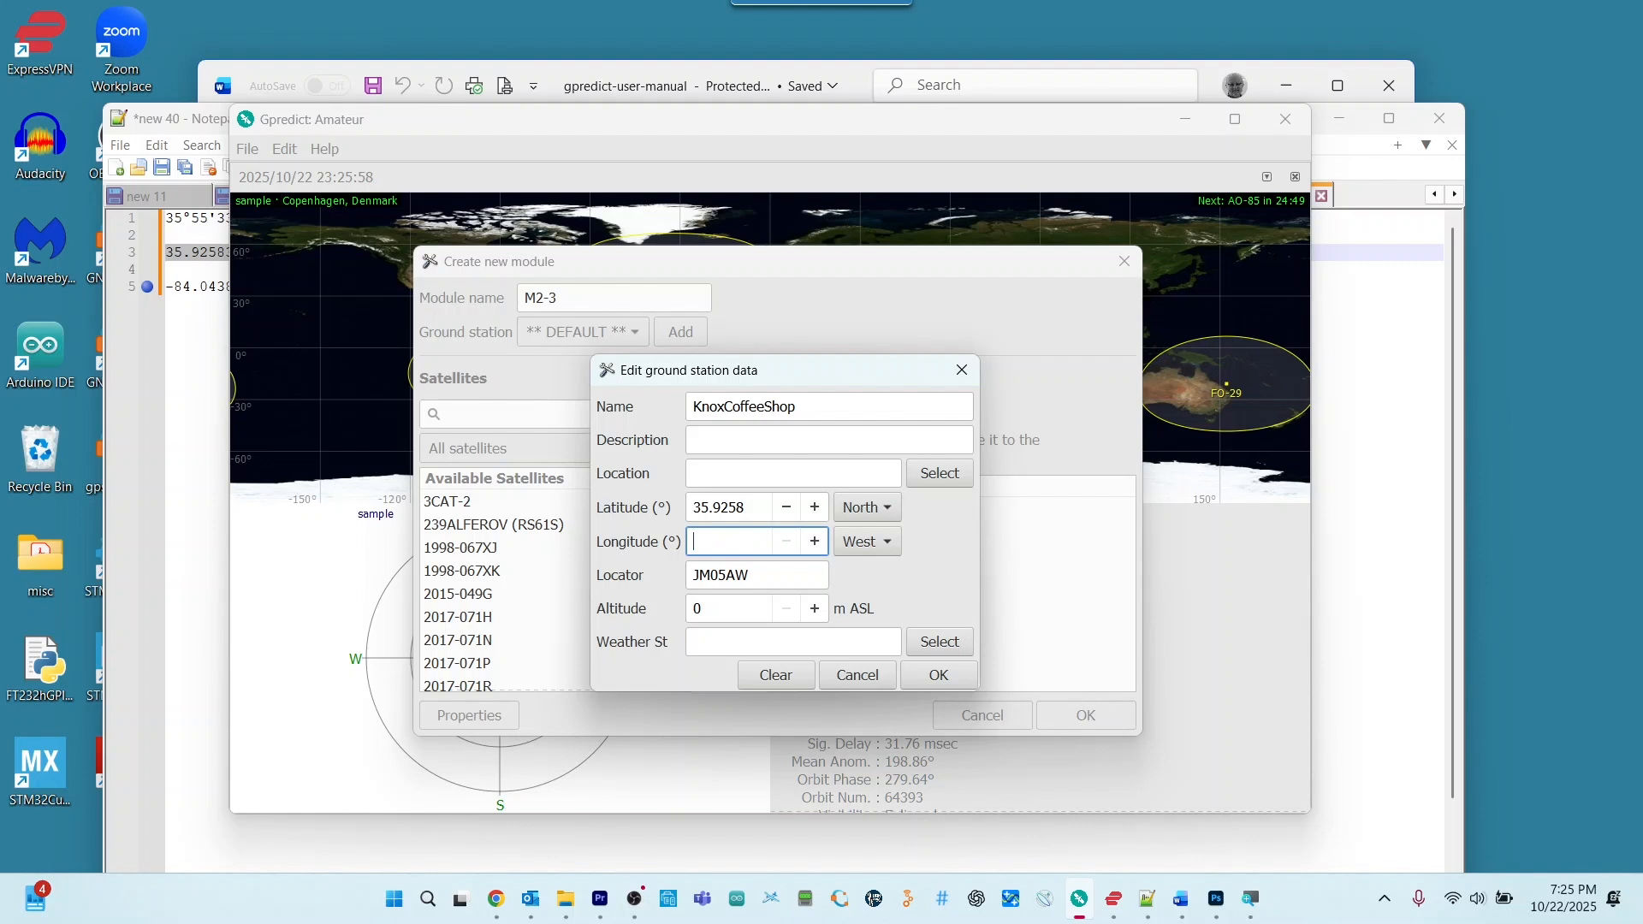
pyautogui.write('84')
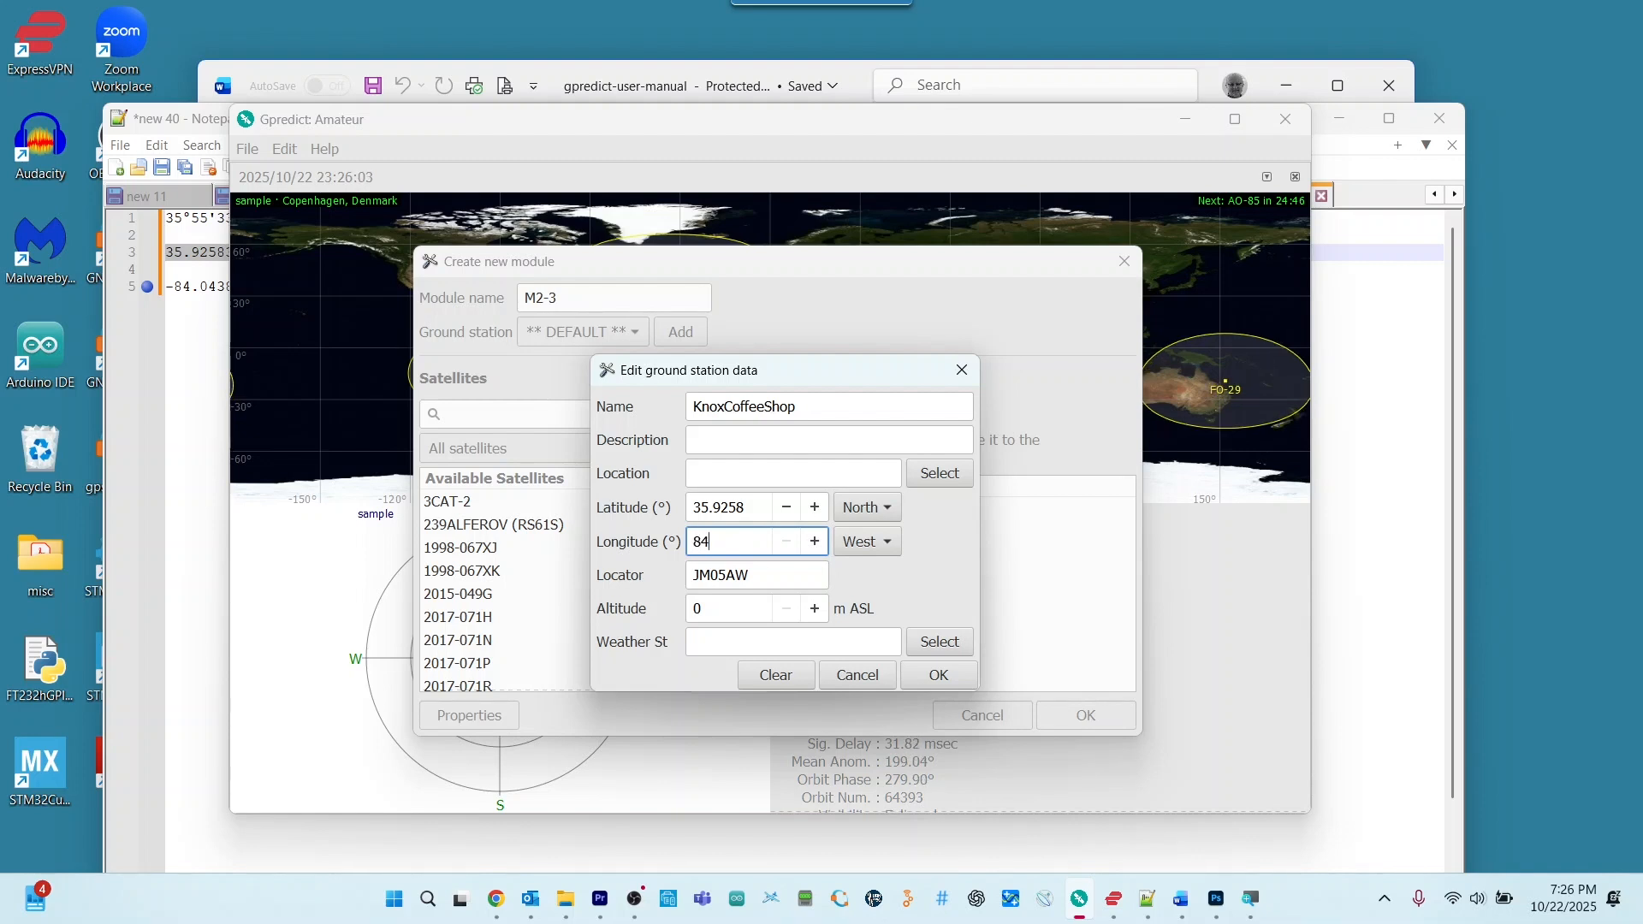
pyautogui.write('.0438')
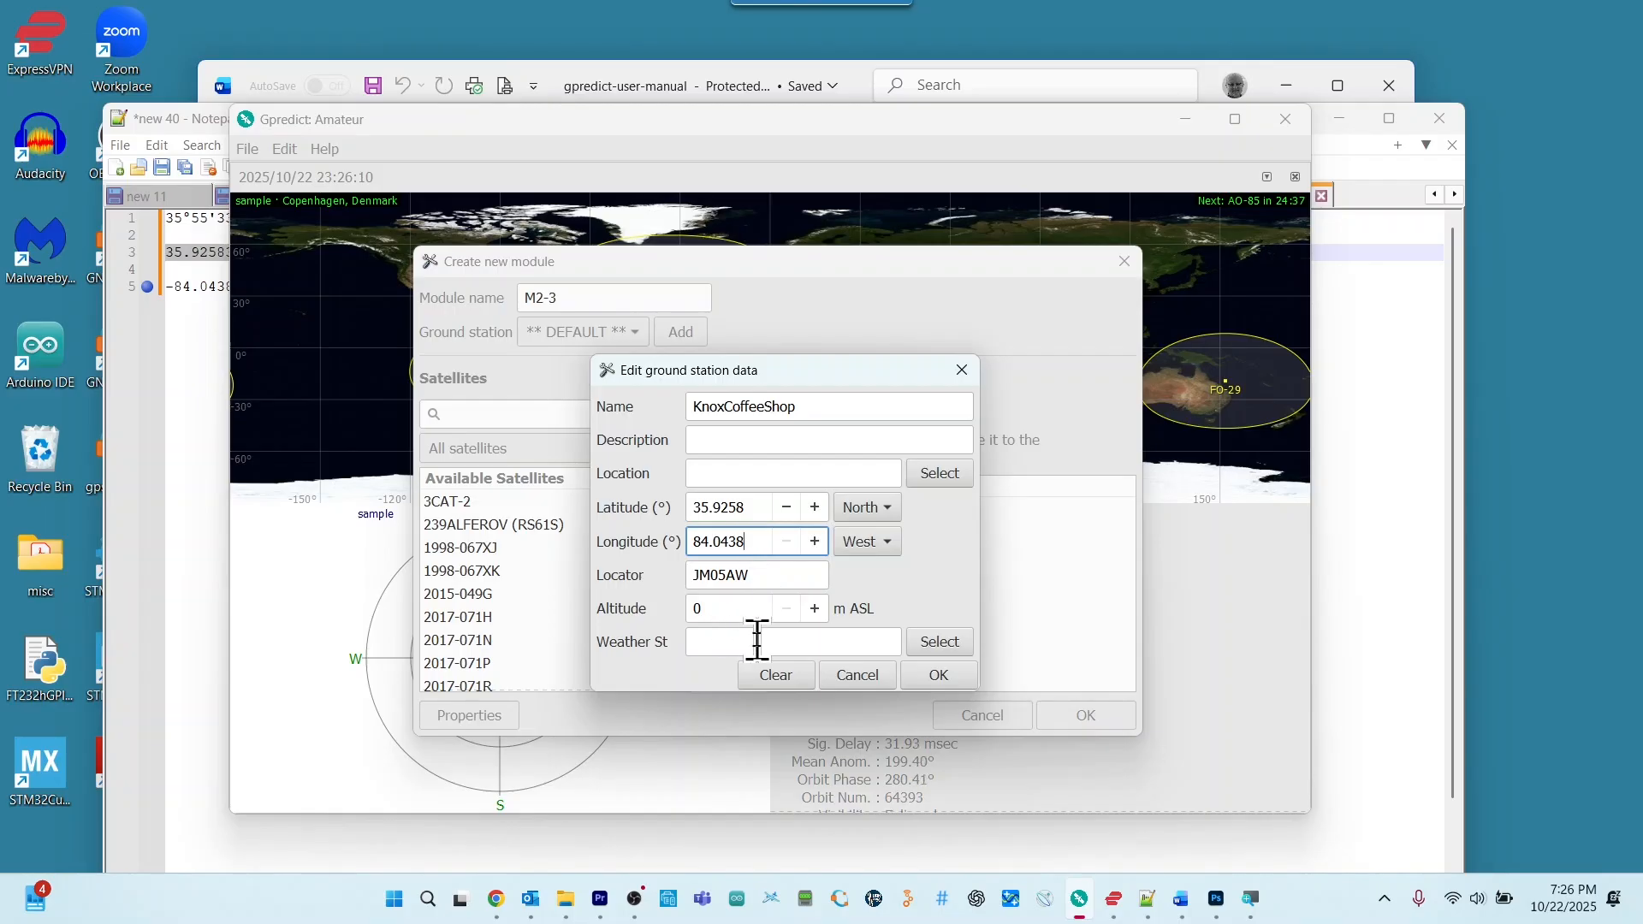
# Look up the altitude in the Notepad++ notes, set the ground station's altitude to 330 m ASL and save the station
pyautogui.click(184, 385)
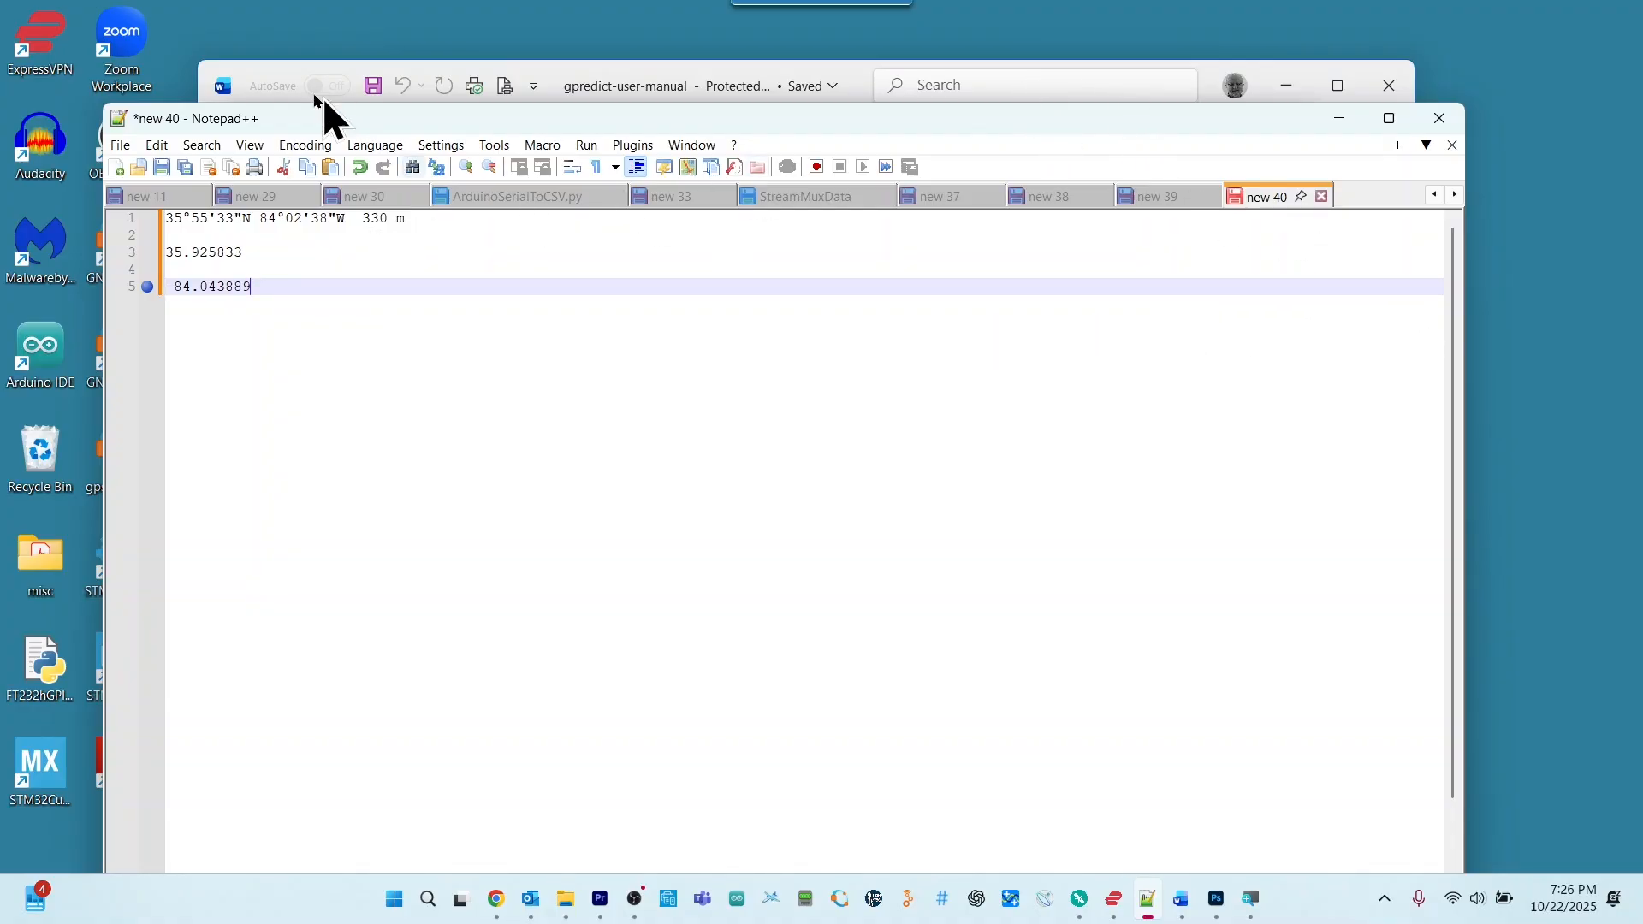
pyautogui.click(1080, 899)
pyautogui.click(726, 608)
pyautogui.press('BackSpace')
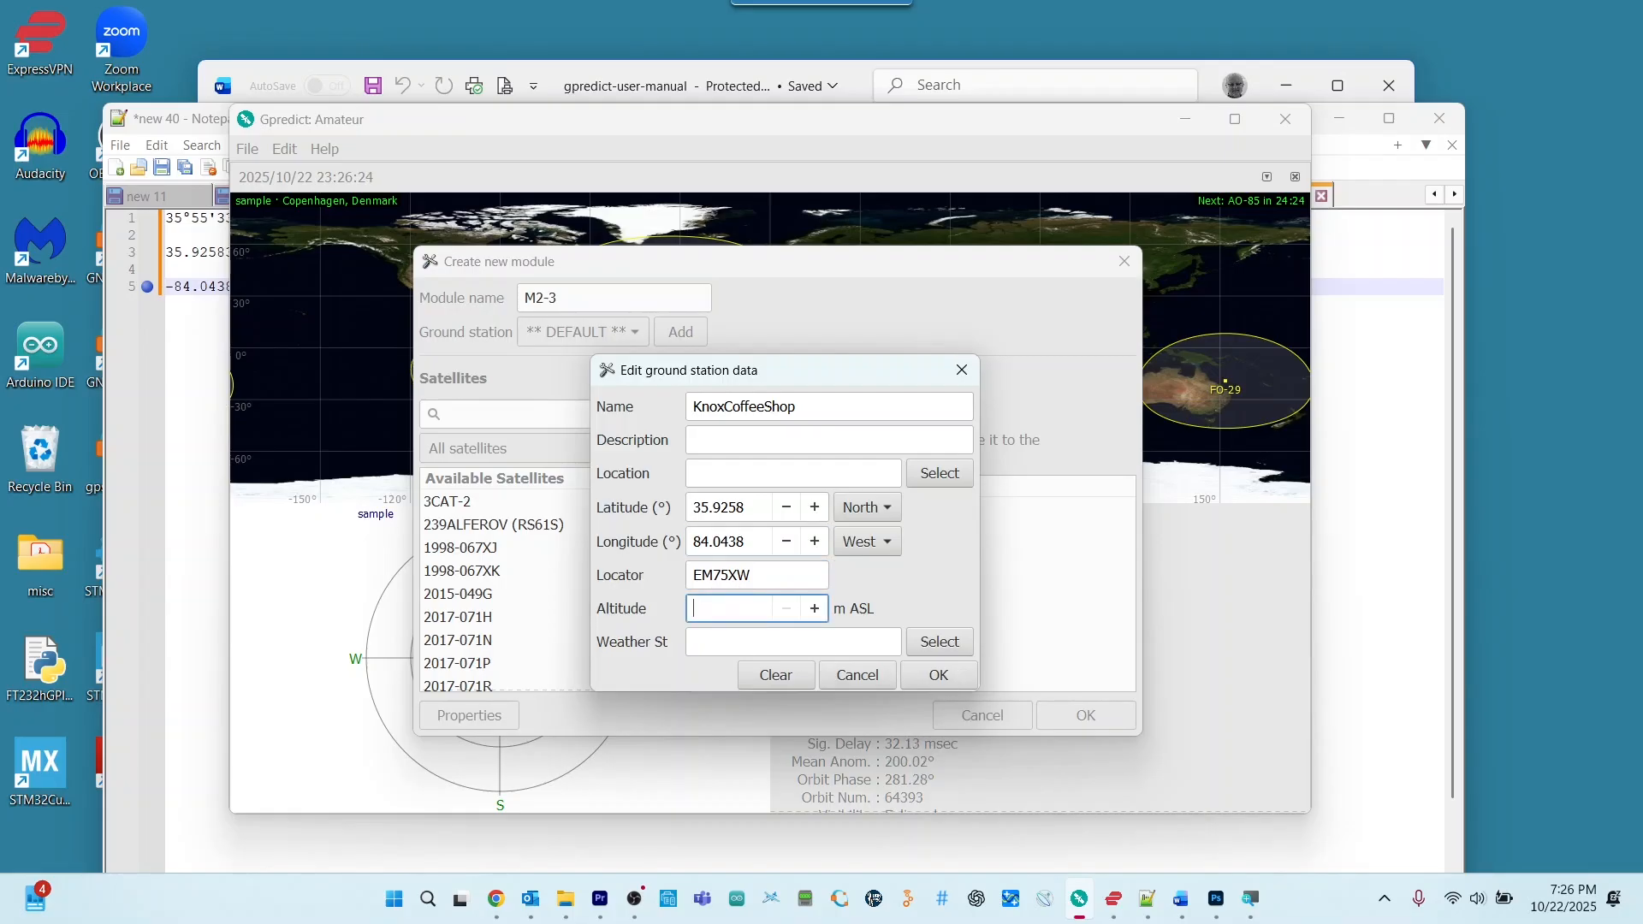
pyautogui.write('330')
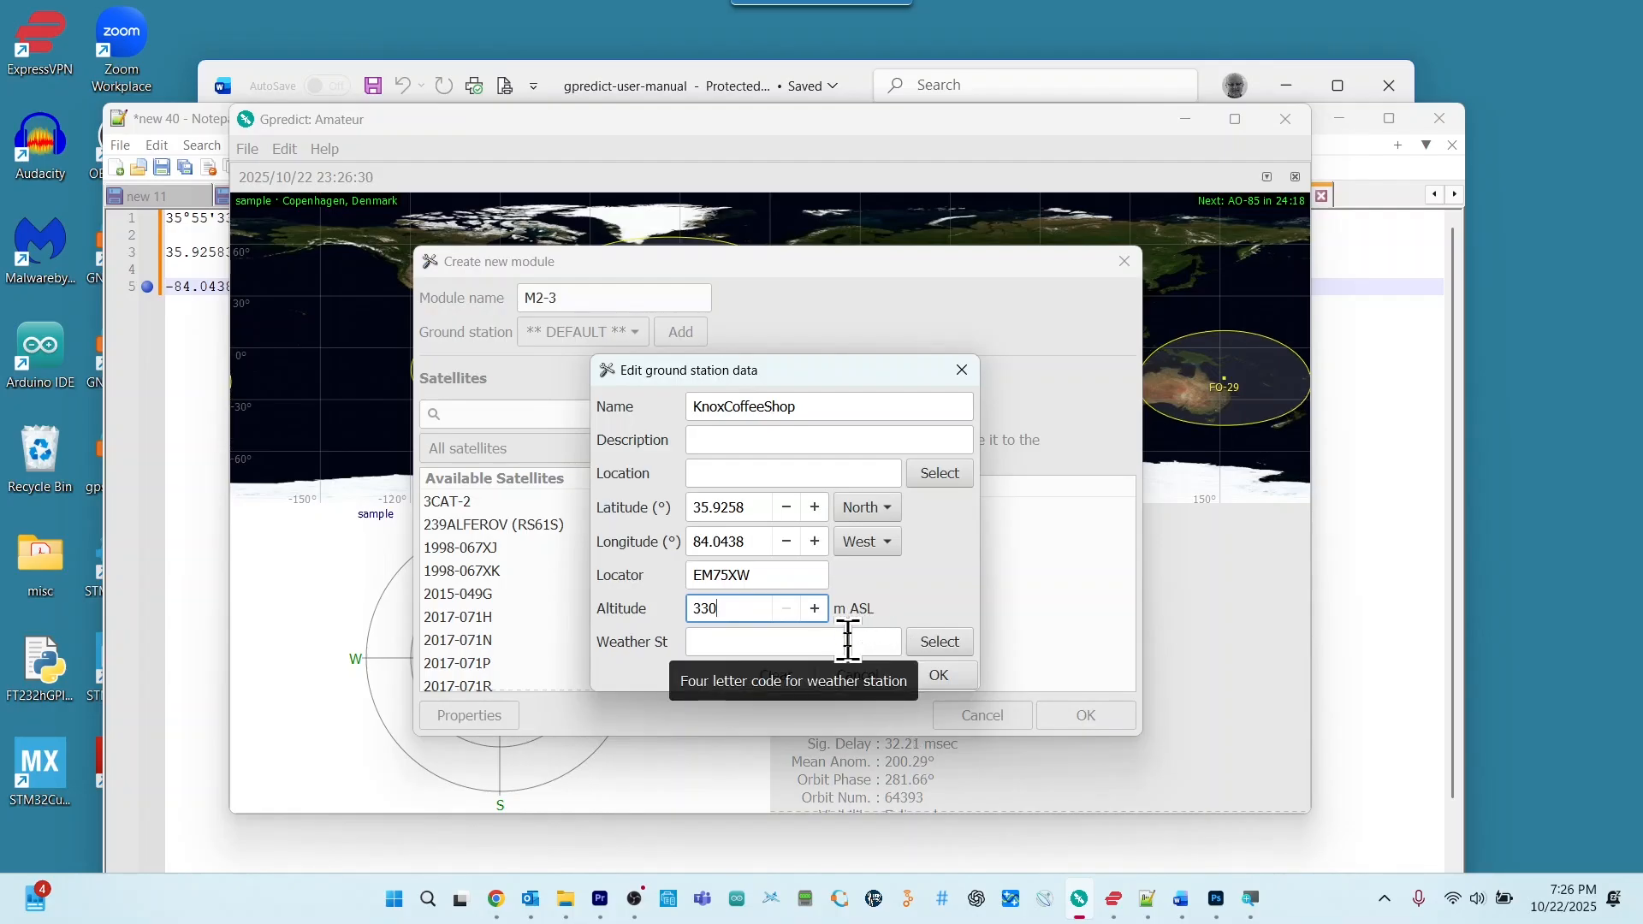
pyautogui.click(938, 675)
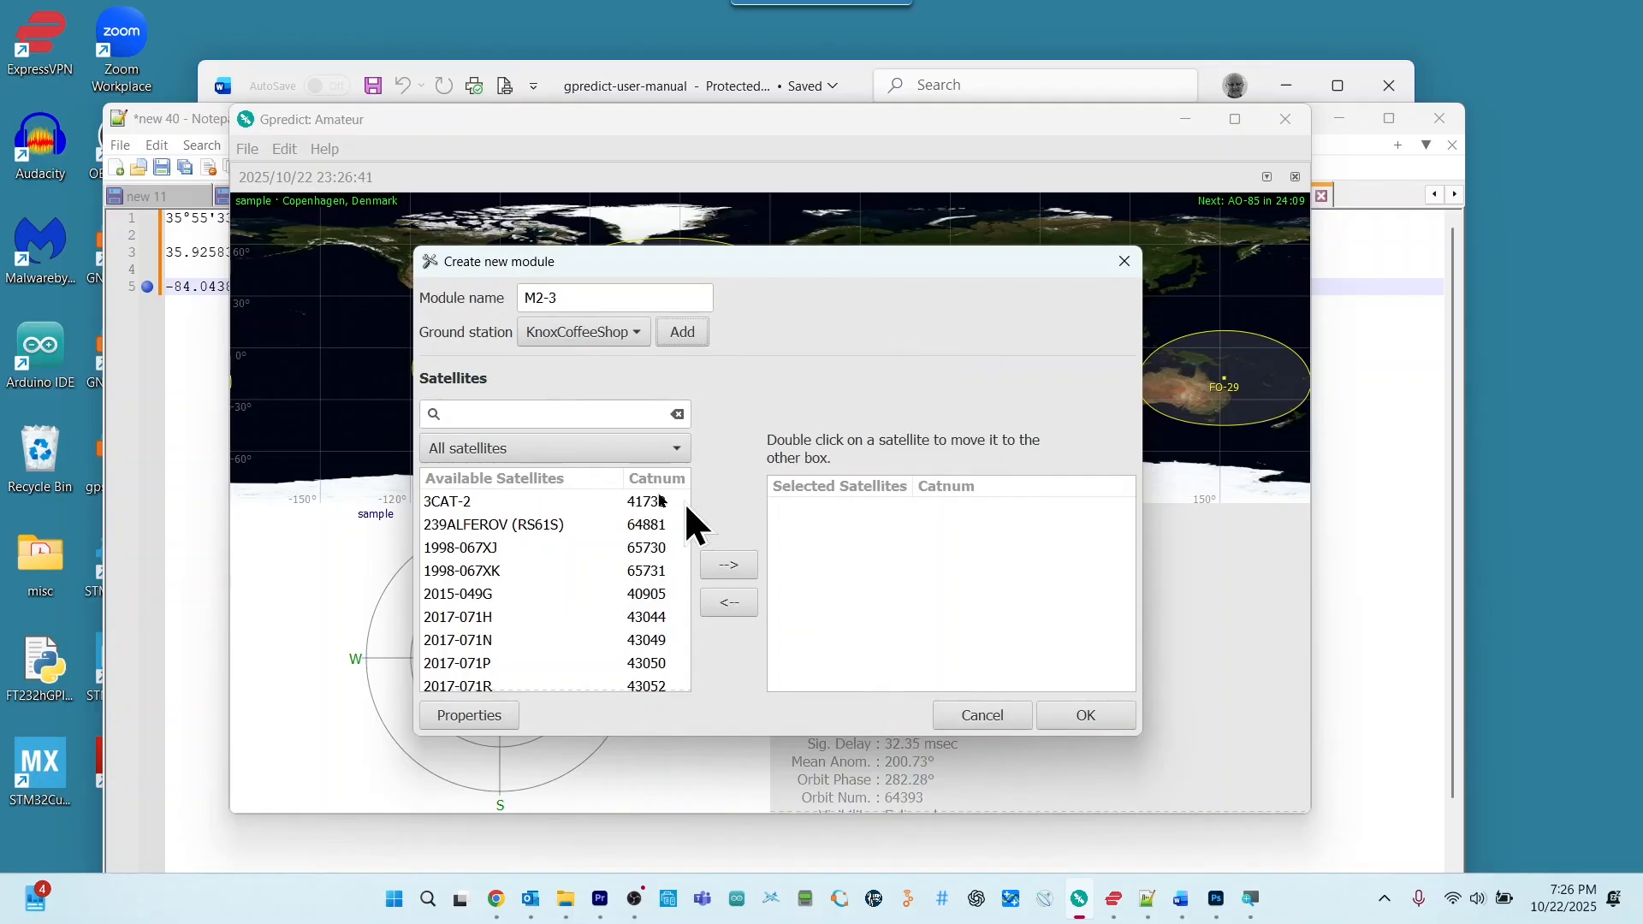
# Search the satellite list for "met", add METEOR-M2 3 to the M2-3 module and create the module
pyautogui.click(535, 419)
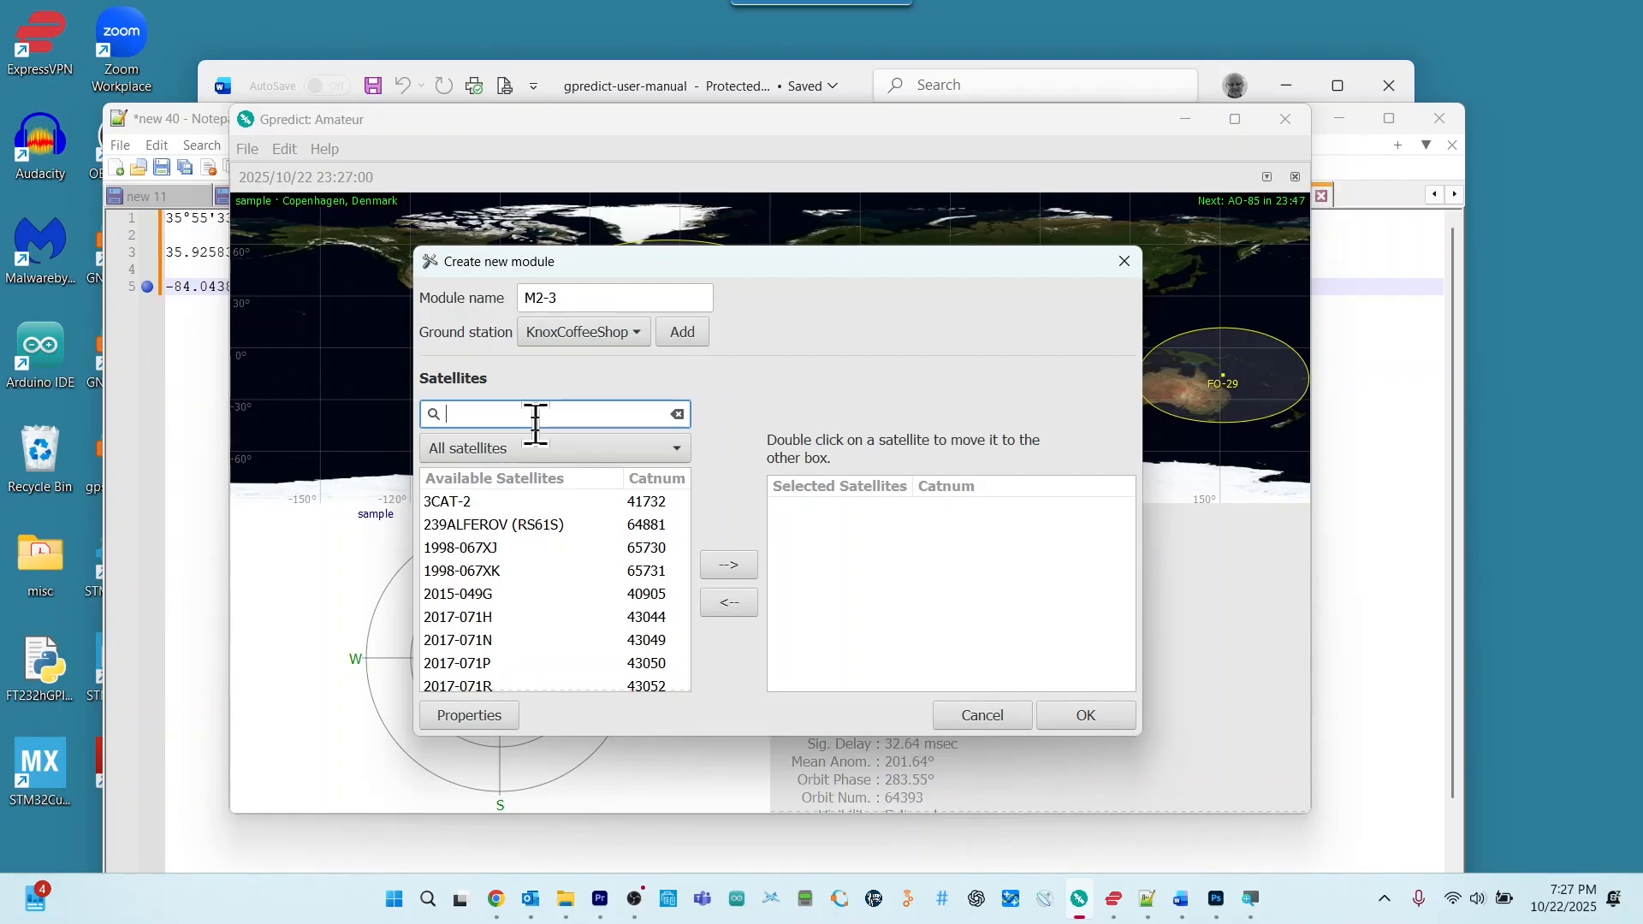
pyautogui.write('met')
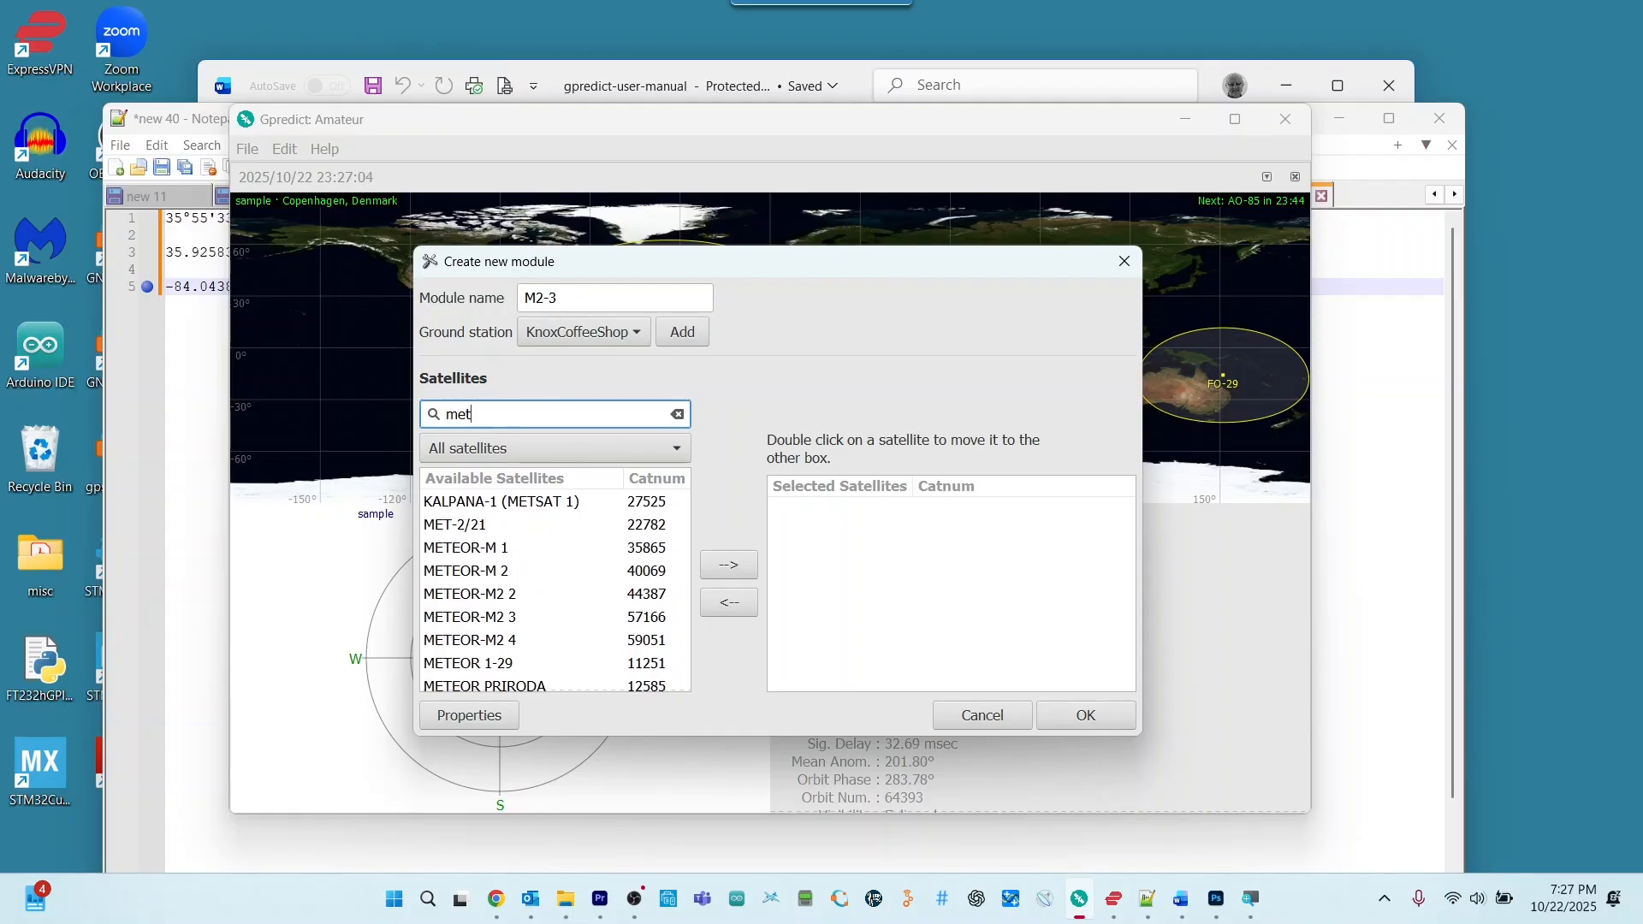
pyautogui.click(474, 622)
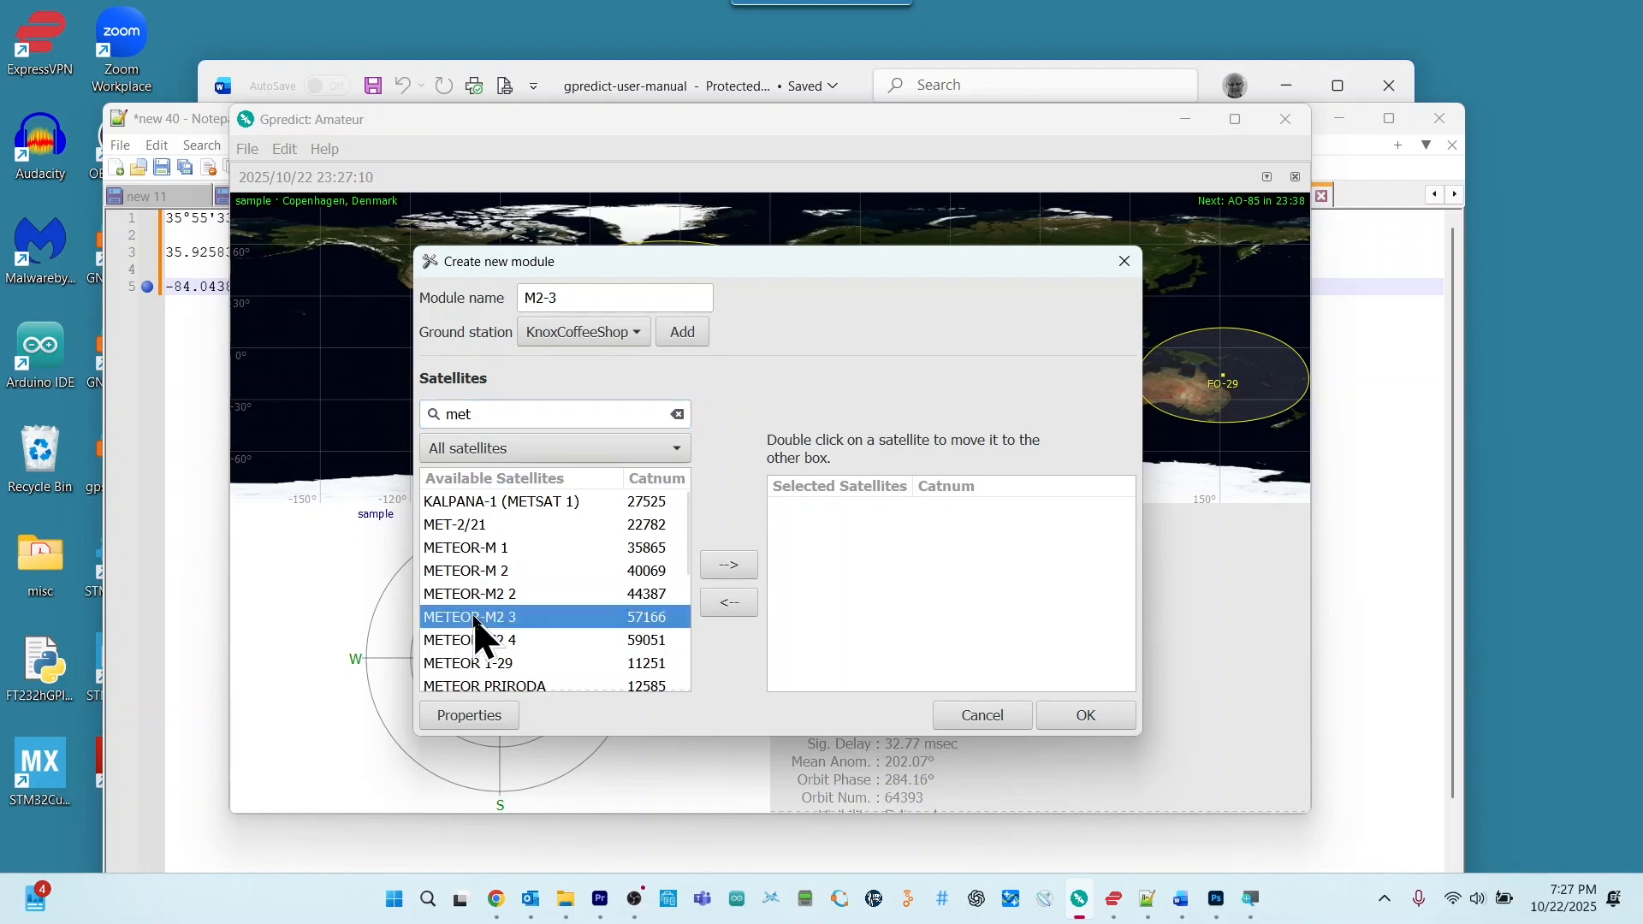
pyautogui.click(730, 566)
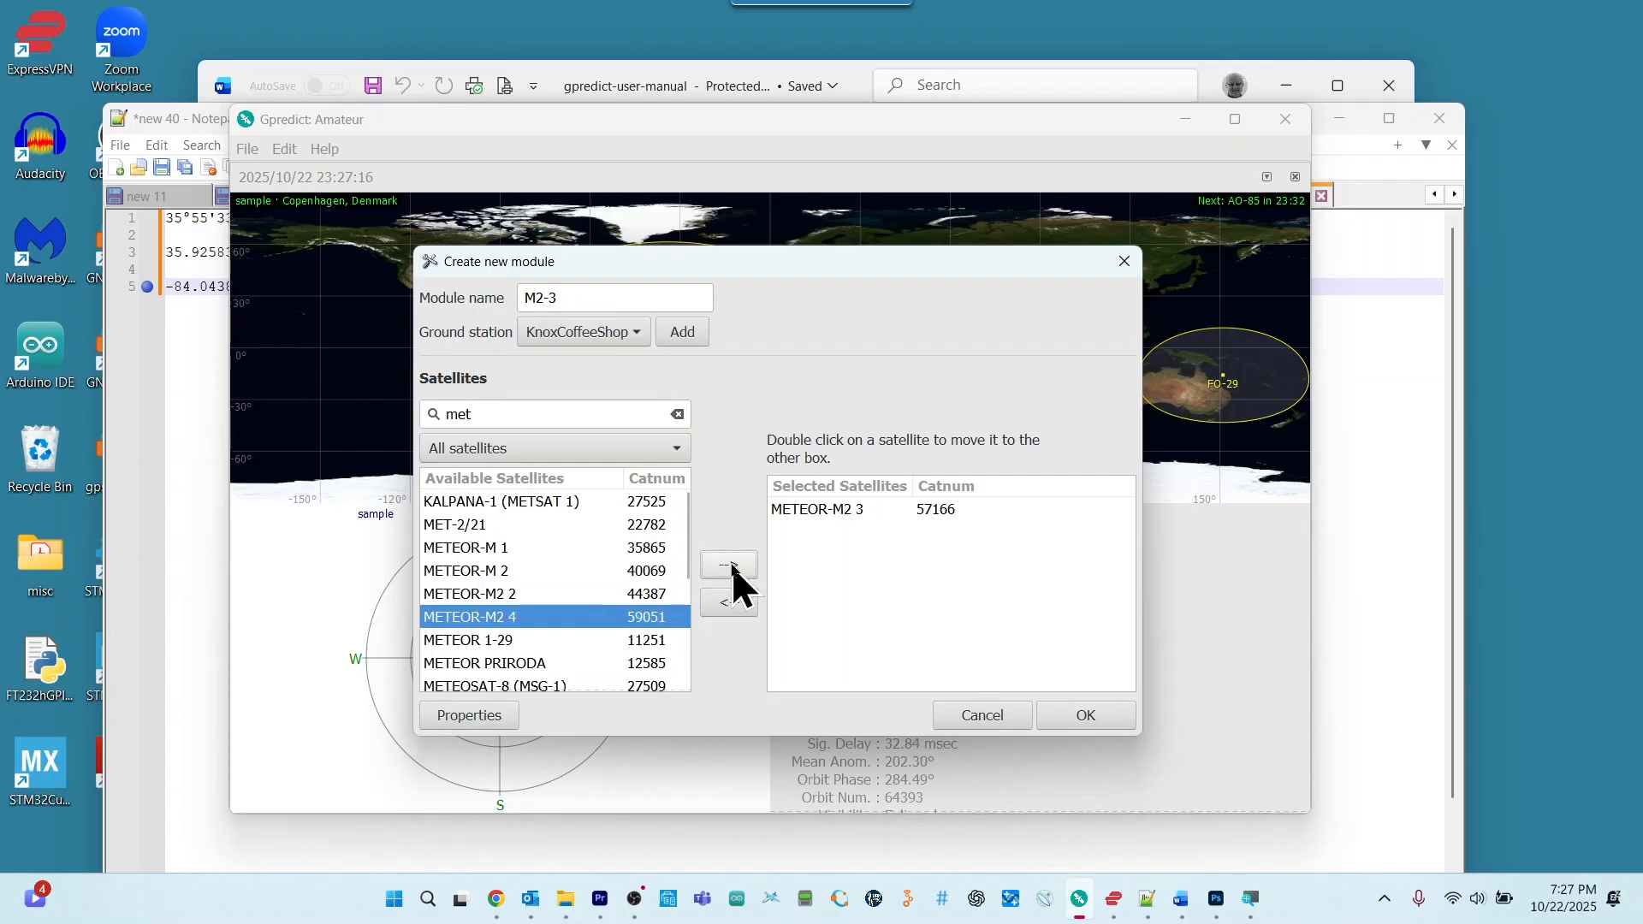
pyautogui.click(1092, 711)
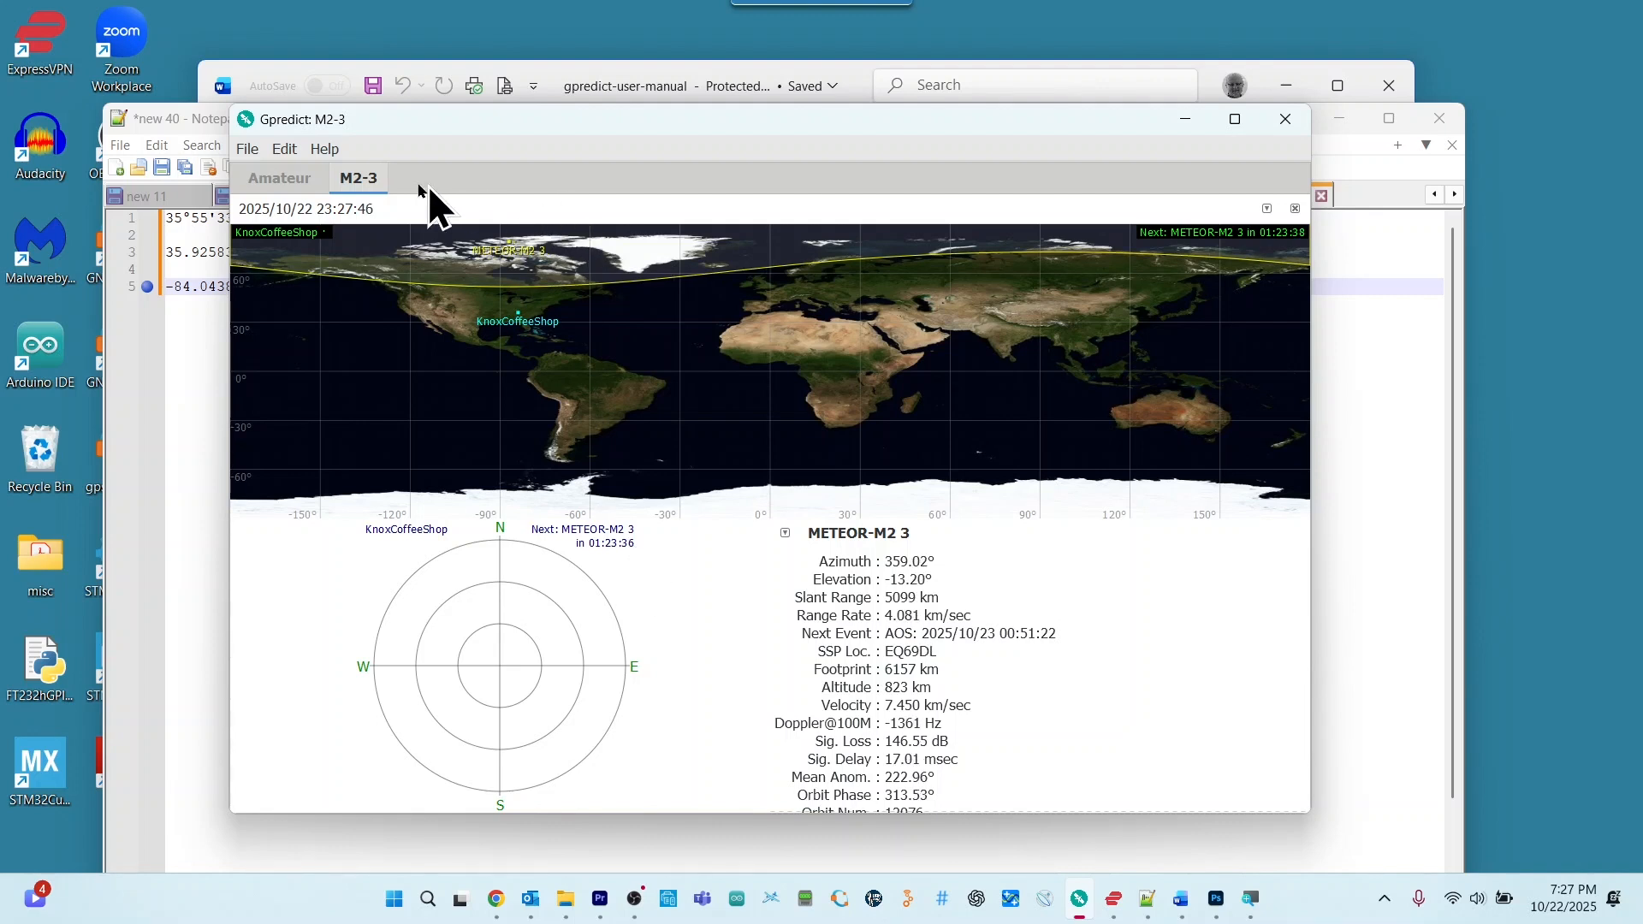
# Start another new module named M2-4 and assign KnoxCoffeeShop as its ground station
pyautogui.click(248, 151)
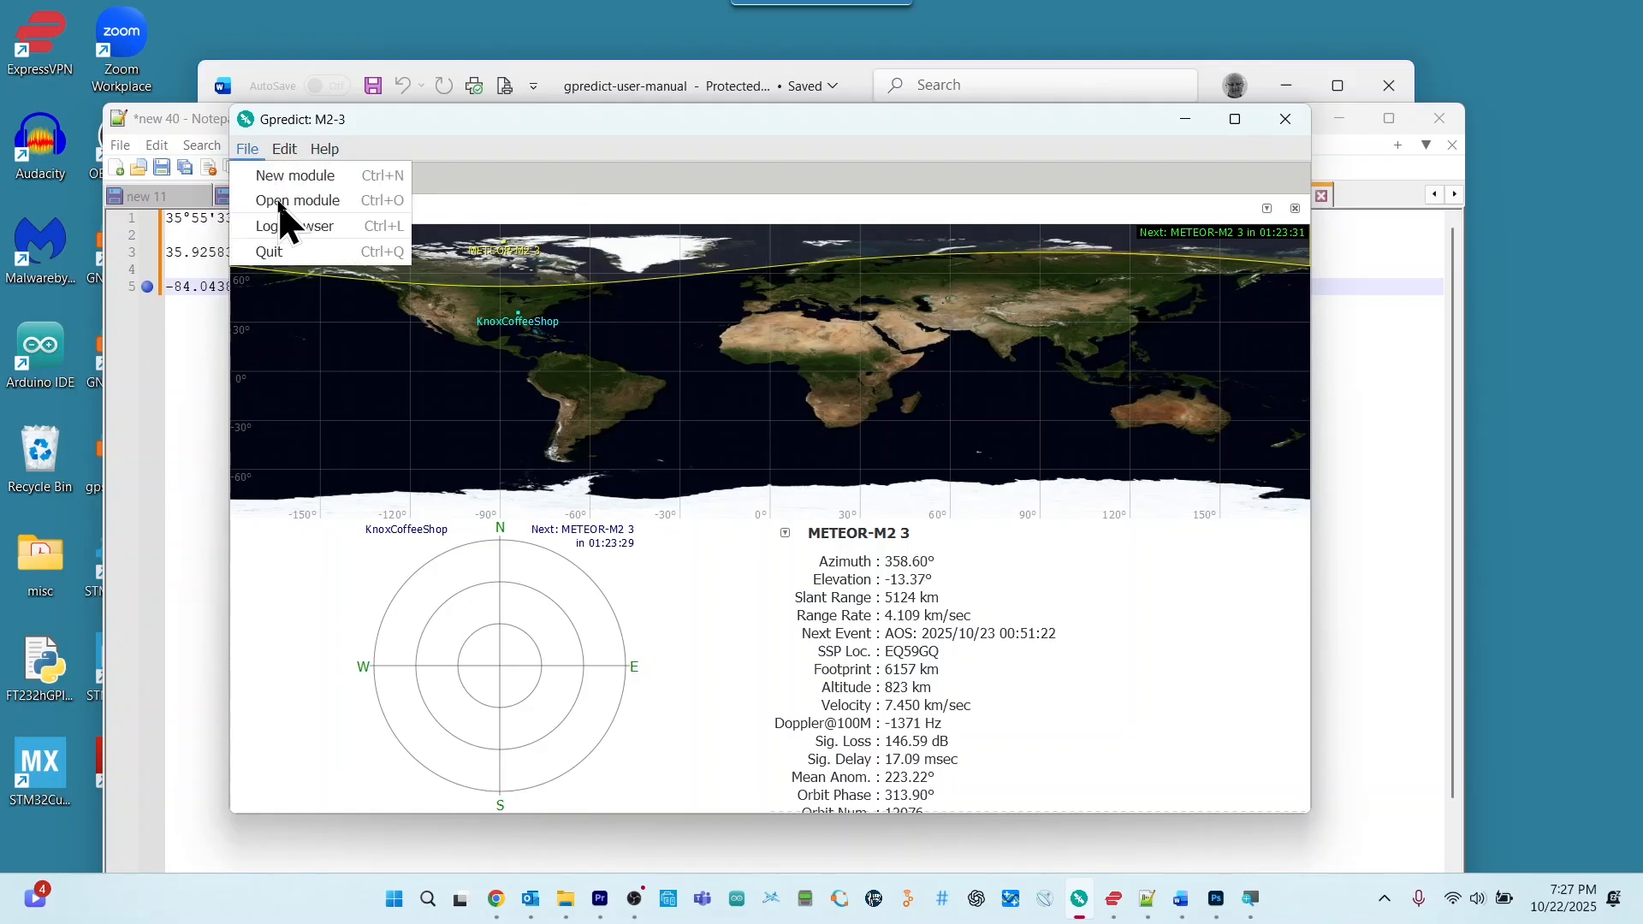
pyautogui.click(293, 176)
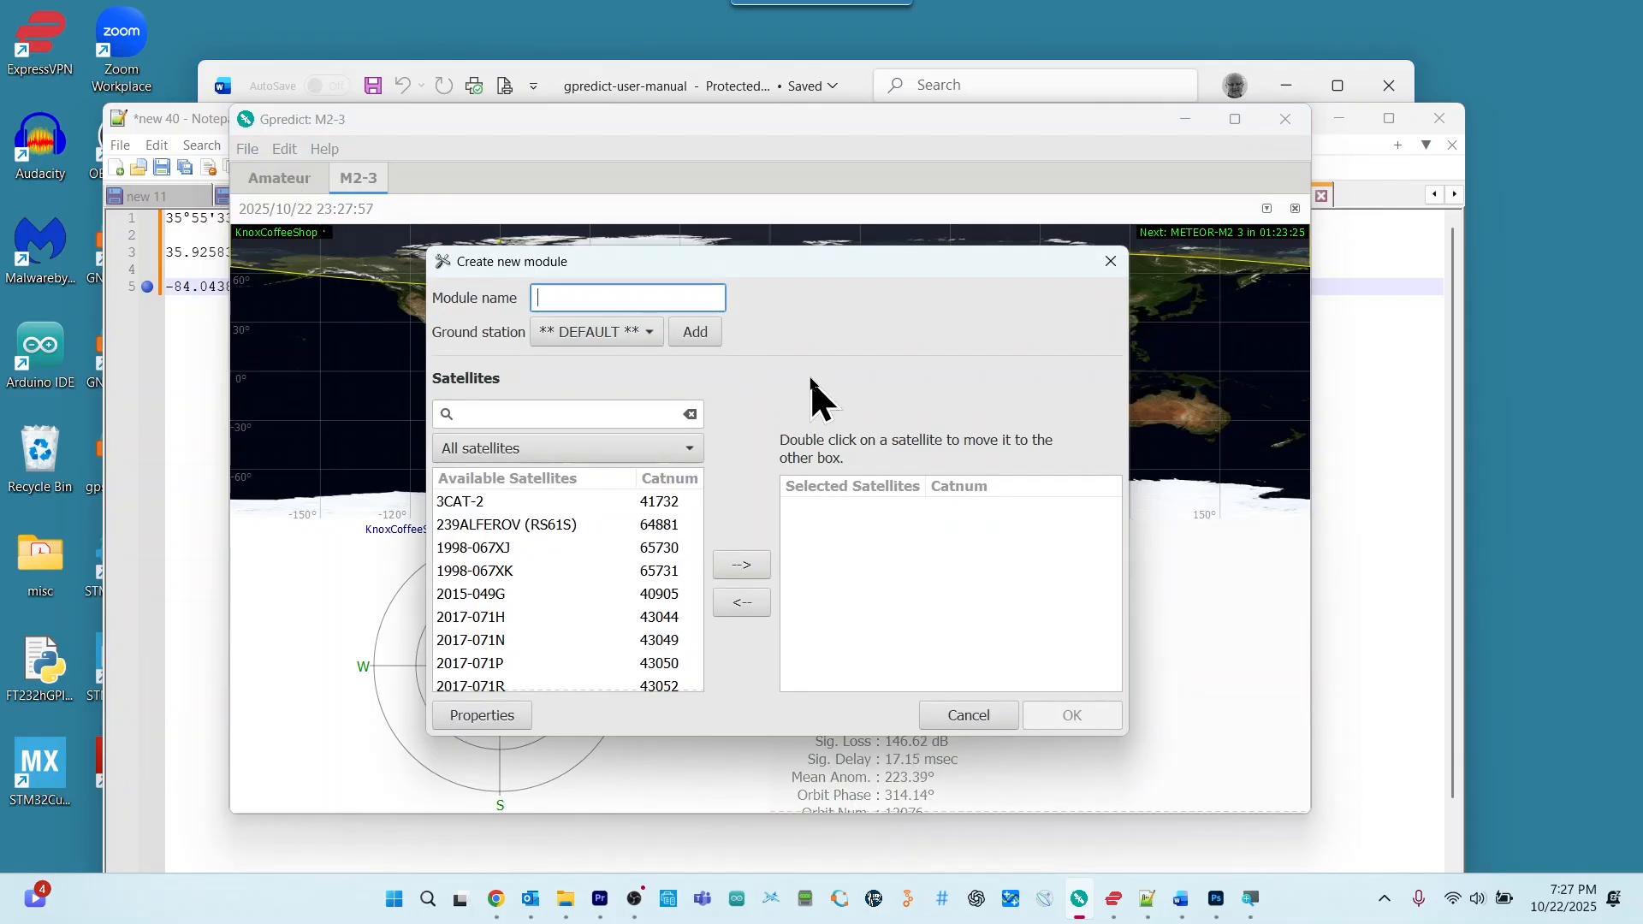
pyautogui.write('M2-4')
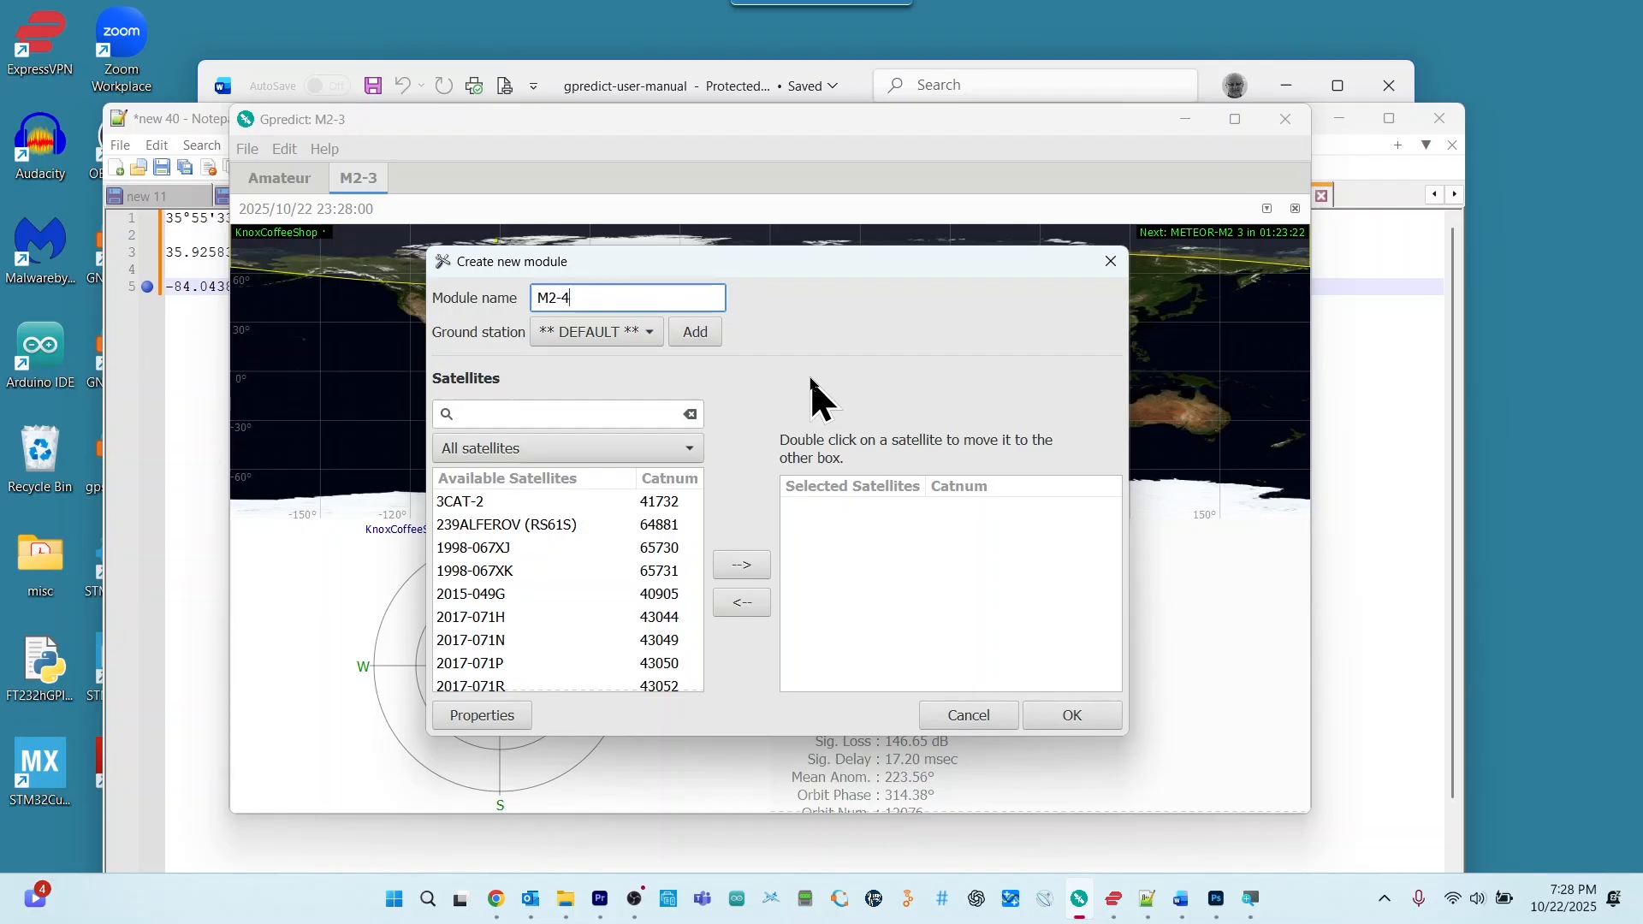
pyautogui.click(654, 336)
pyautogui.click(656, 335)
pyautogui.click(655, 335)
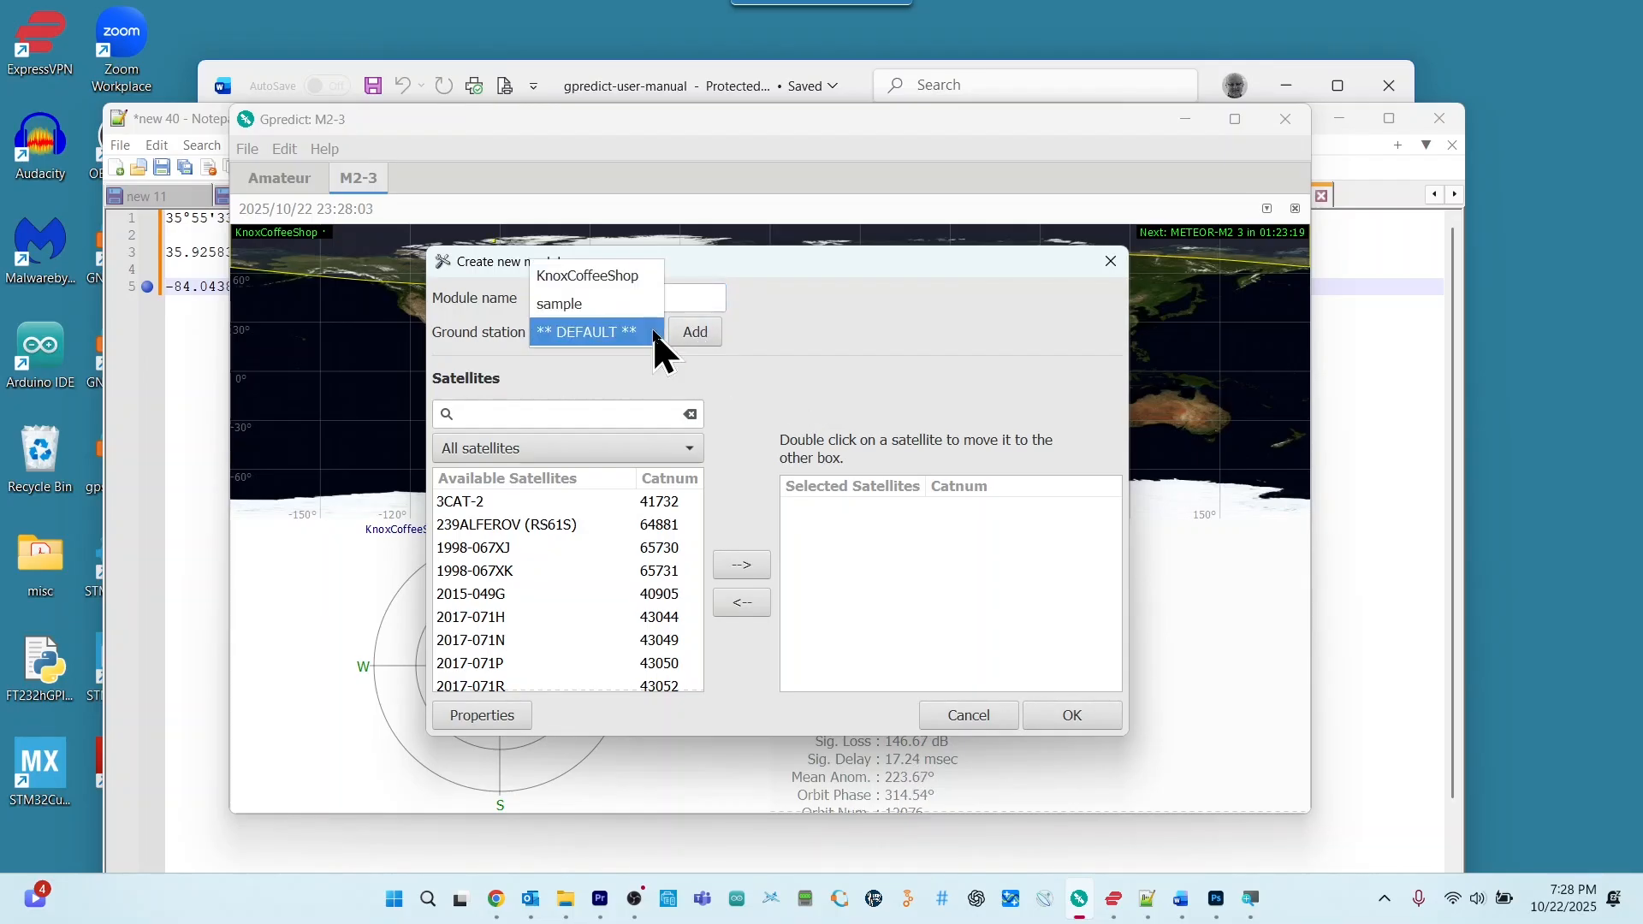
pyautogui.click(623, 280)
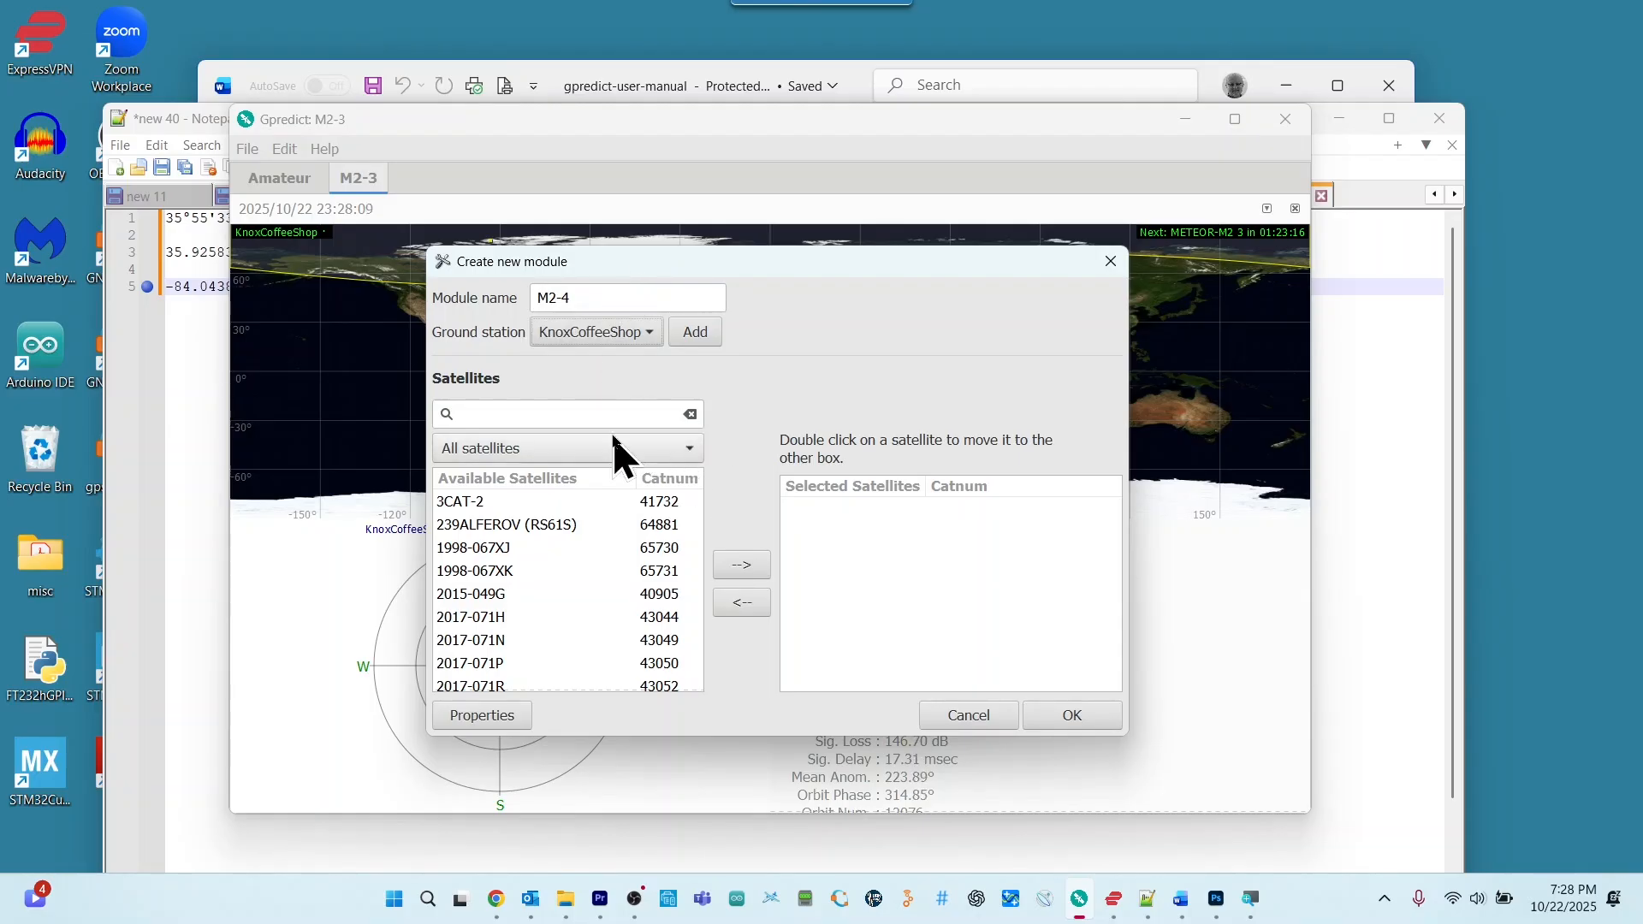
# Search the satellite list for "meteor", add METEOR-M2 4 to the M2-4 module and create the module
pyautogui.click(595, 413)
pyautogui.write('meteor')
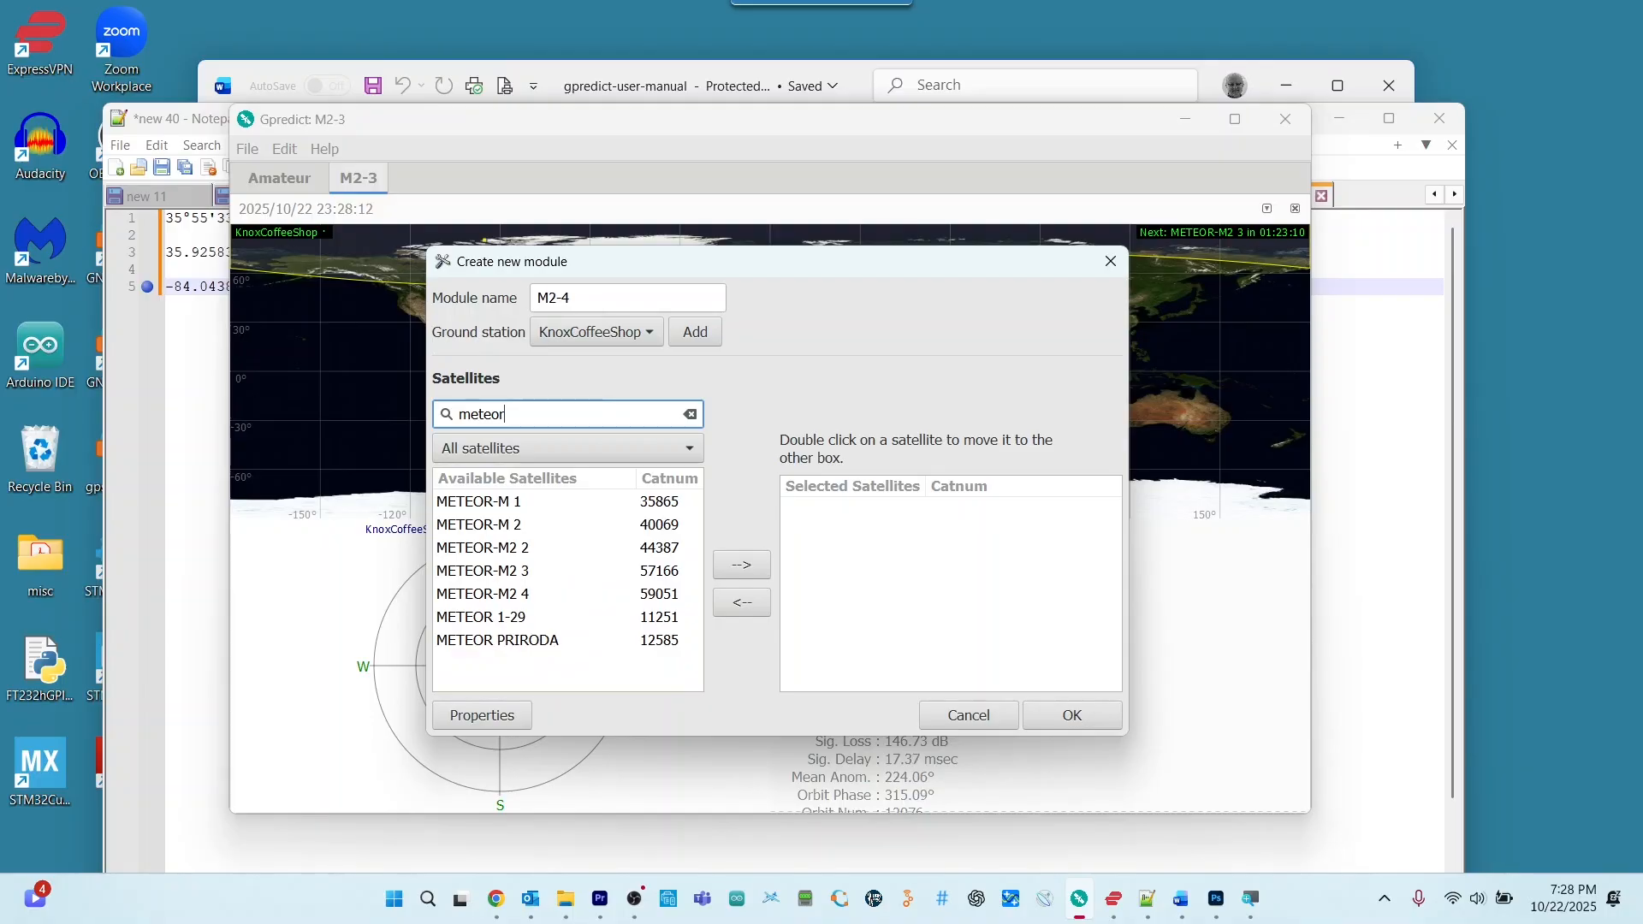
pyautogui.click(505, 595)
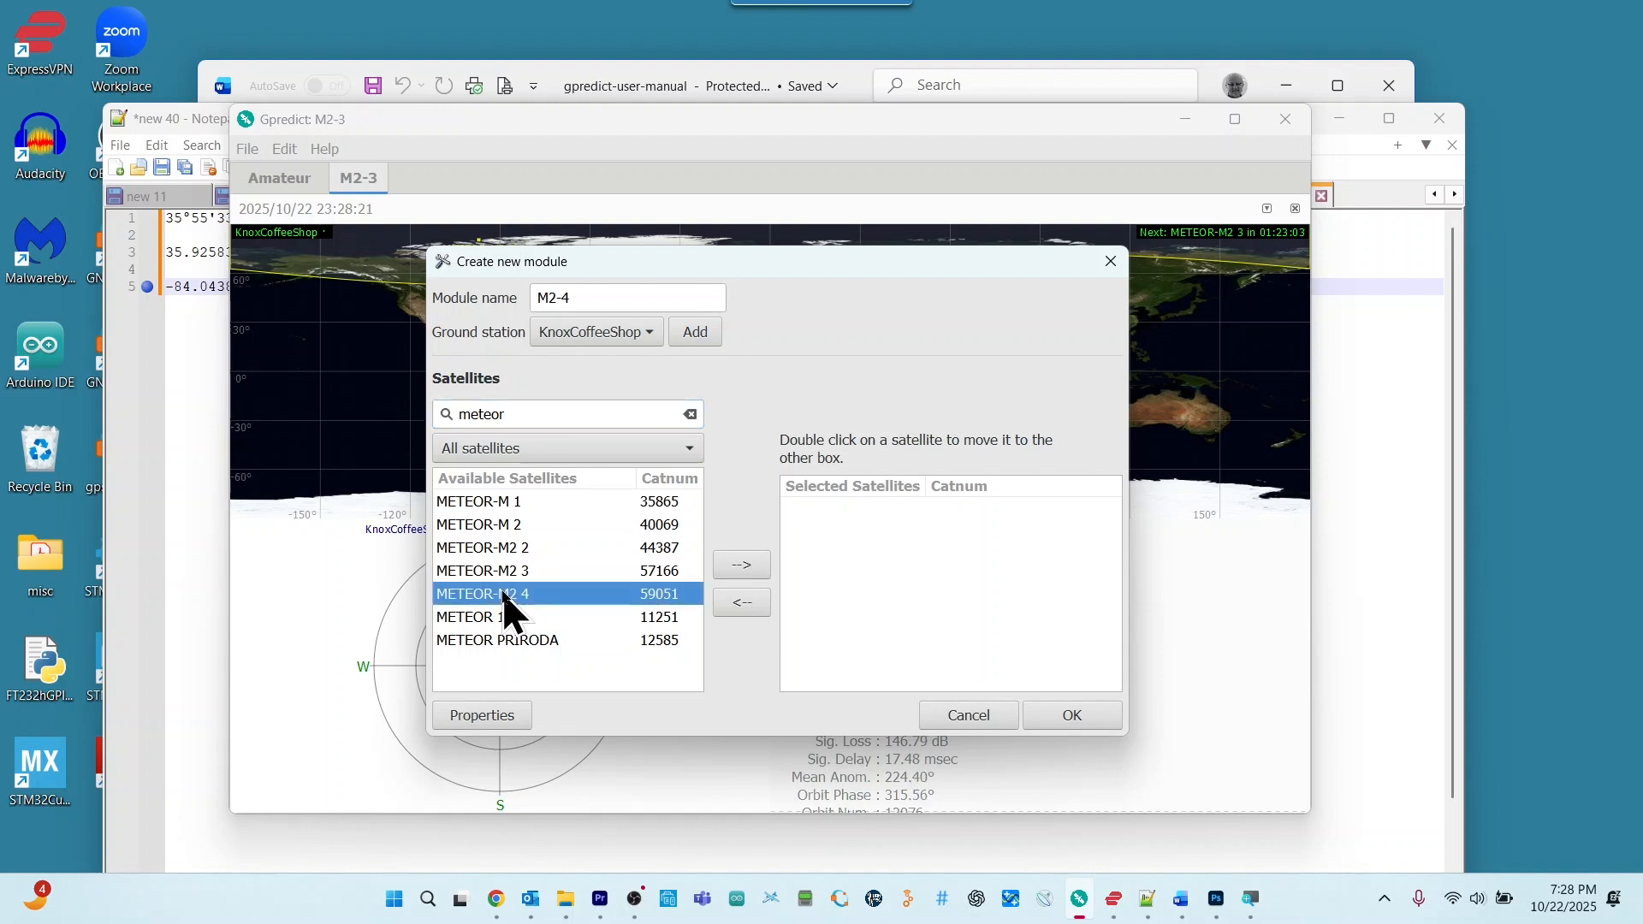
pyautogui.click(743, 565)
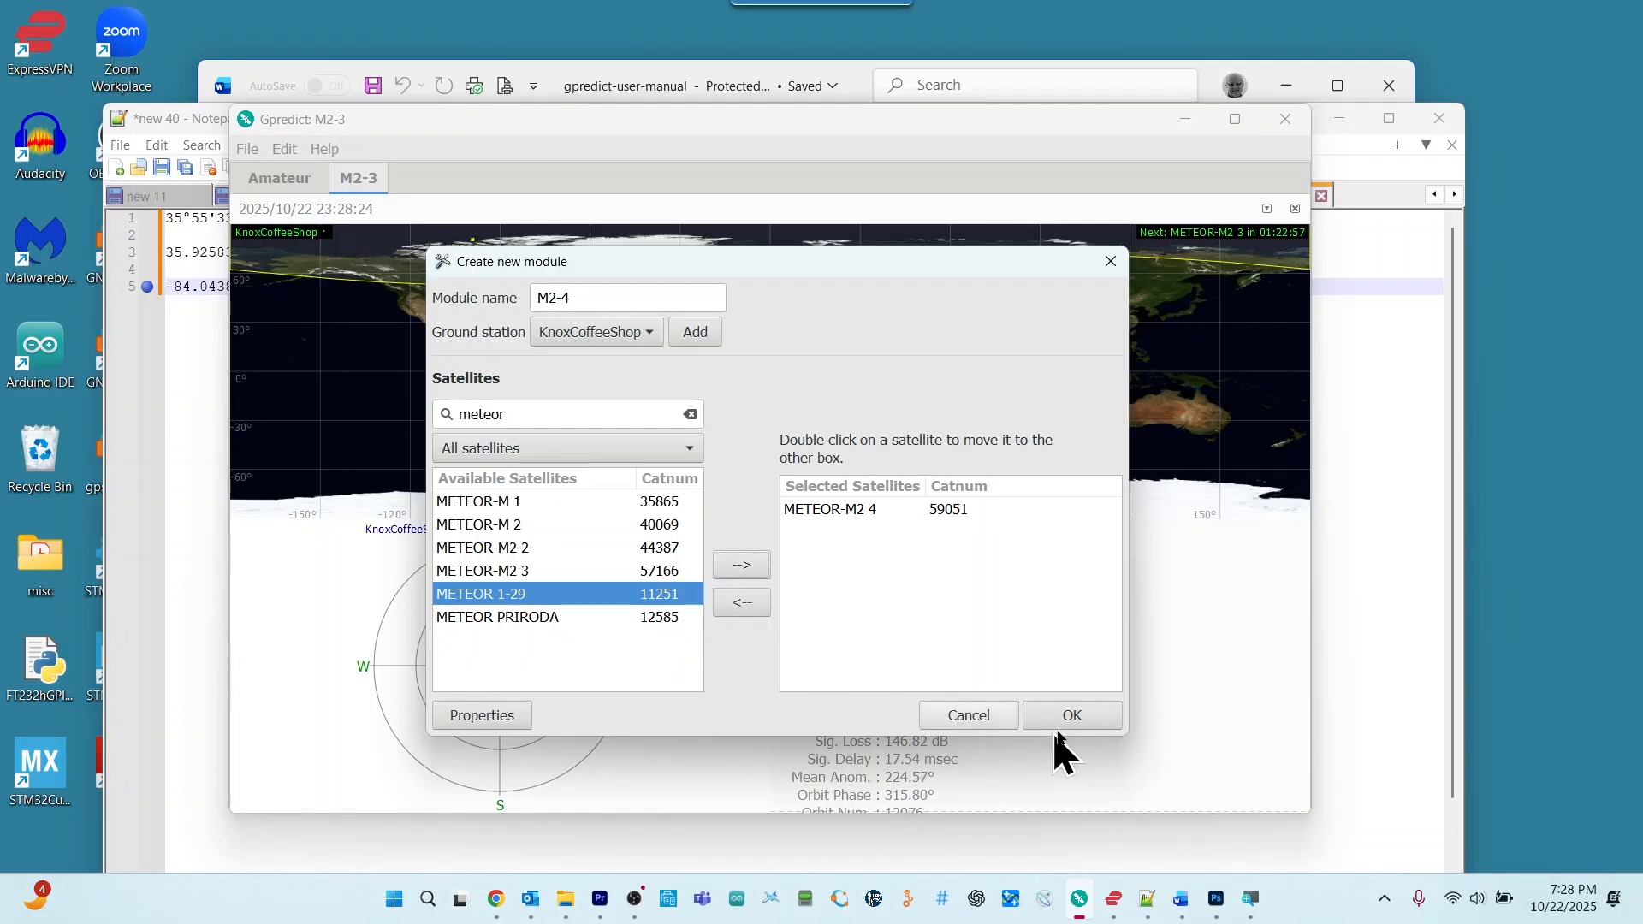
pyautogui.click(1071, 716)
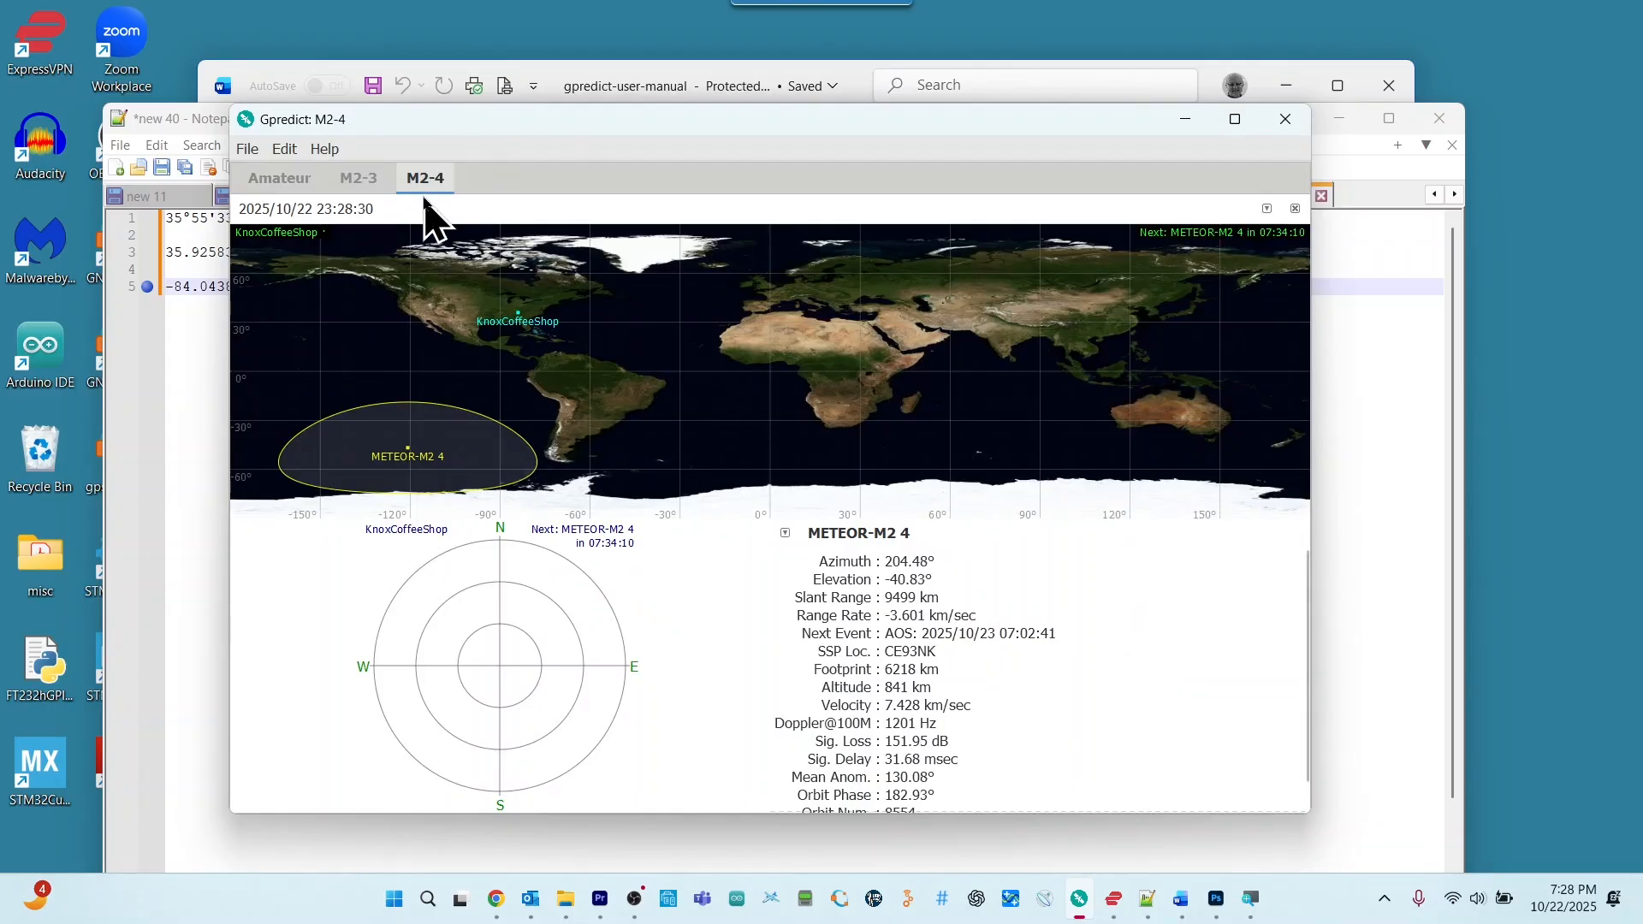
# Set the general number format preferences to show local time instead of UTC
pyautogui.click(249, 150)
pyautogui.moveTo(285, 151)
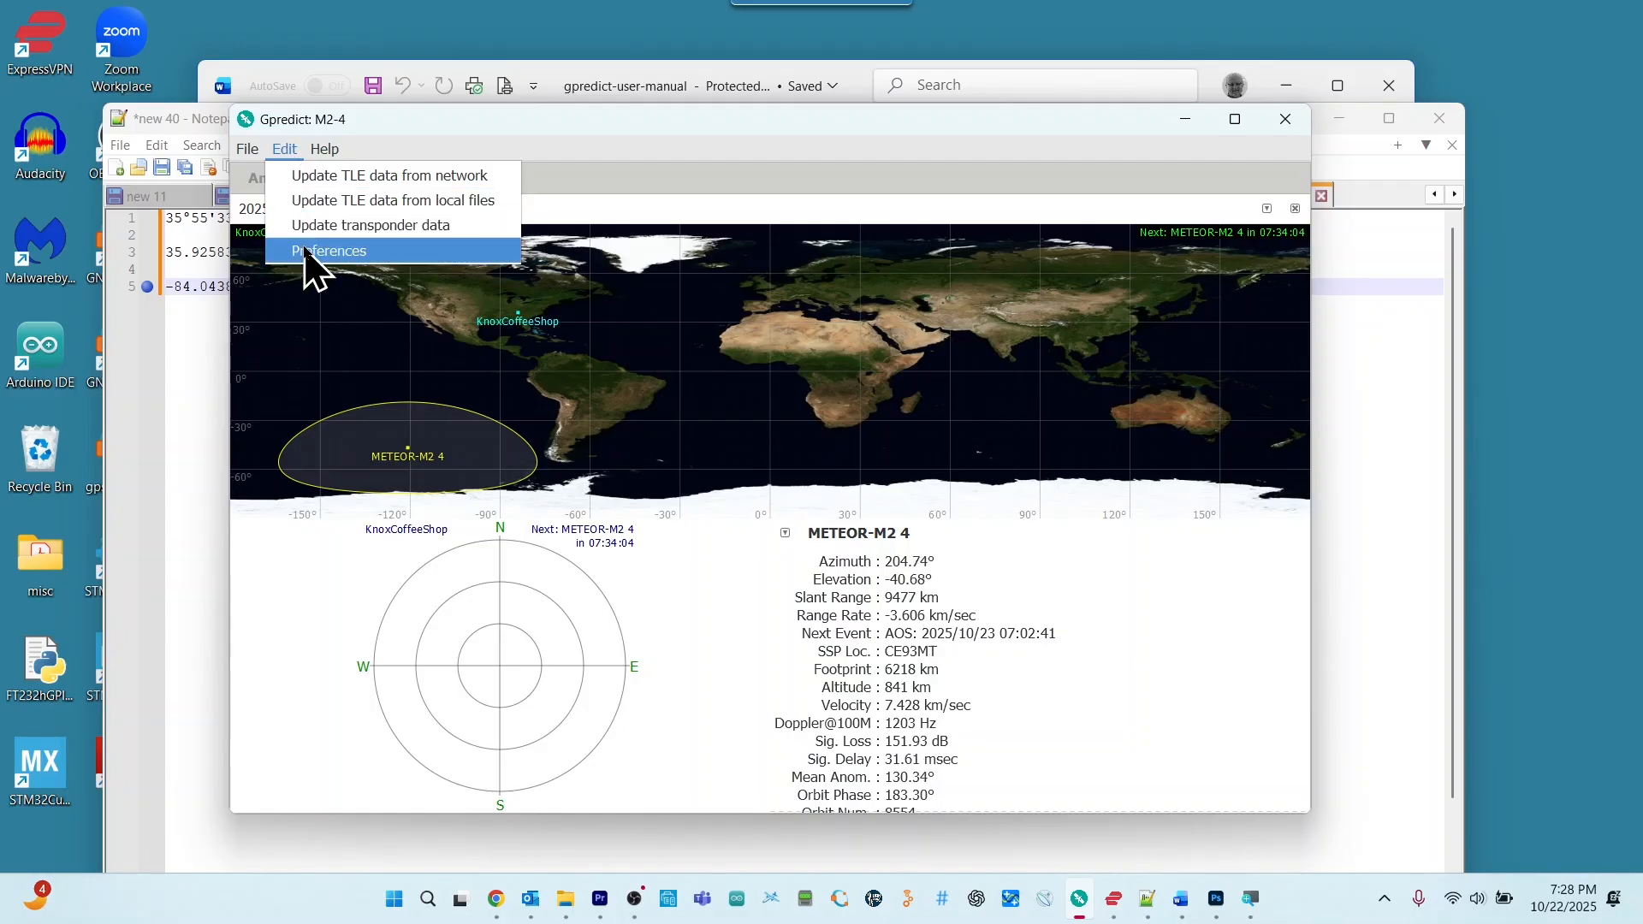
pyautogui.click(306, 251)
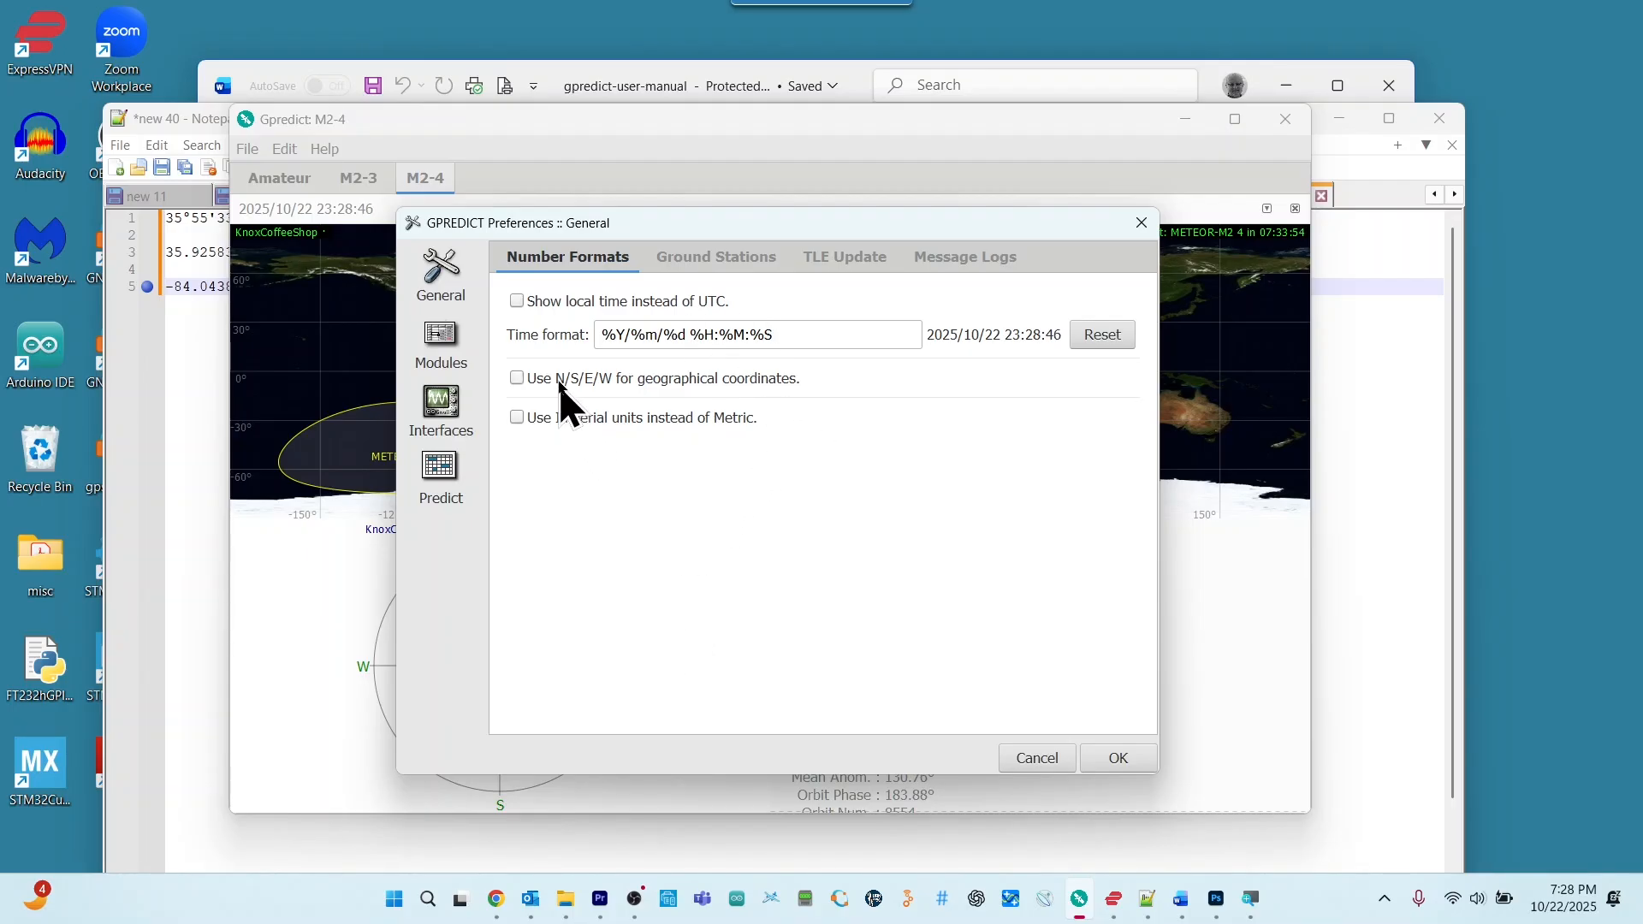
pyautogui.click(518, 302)
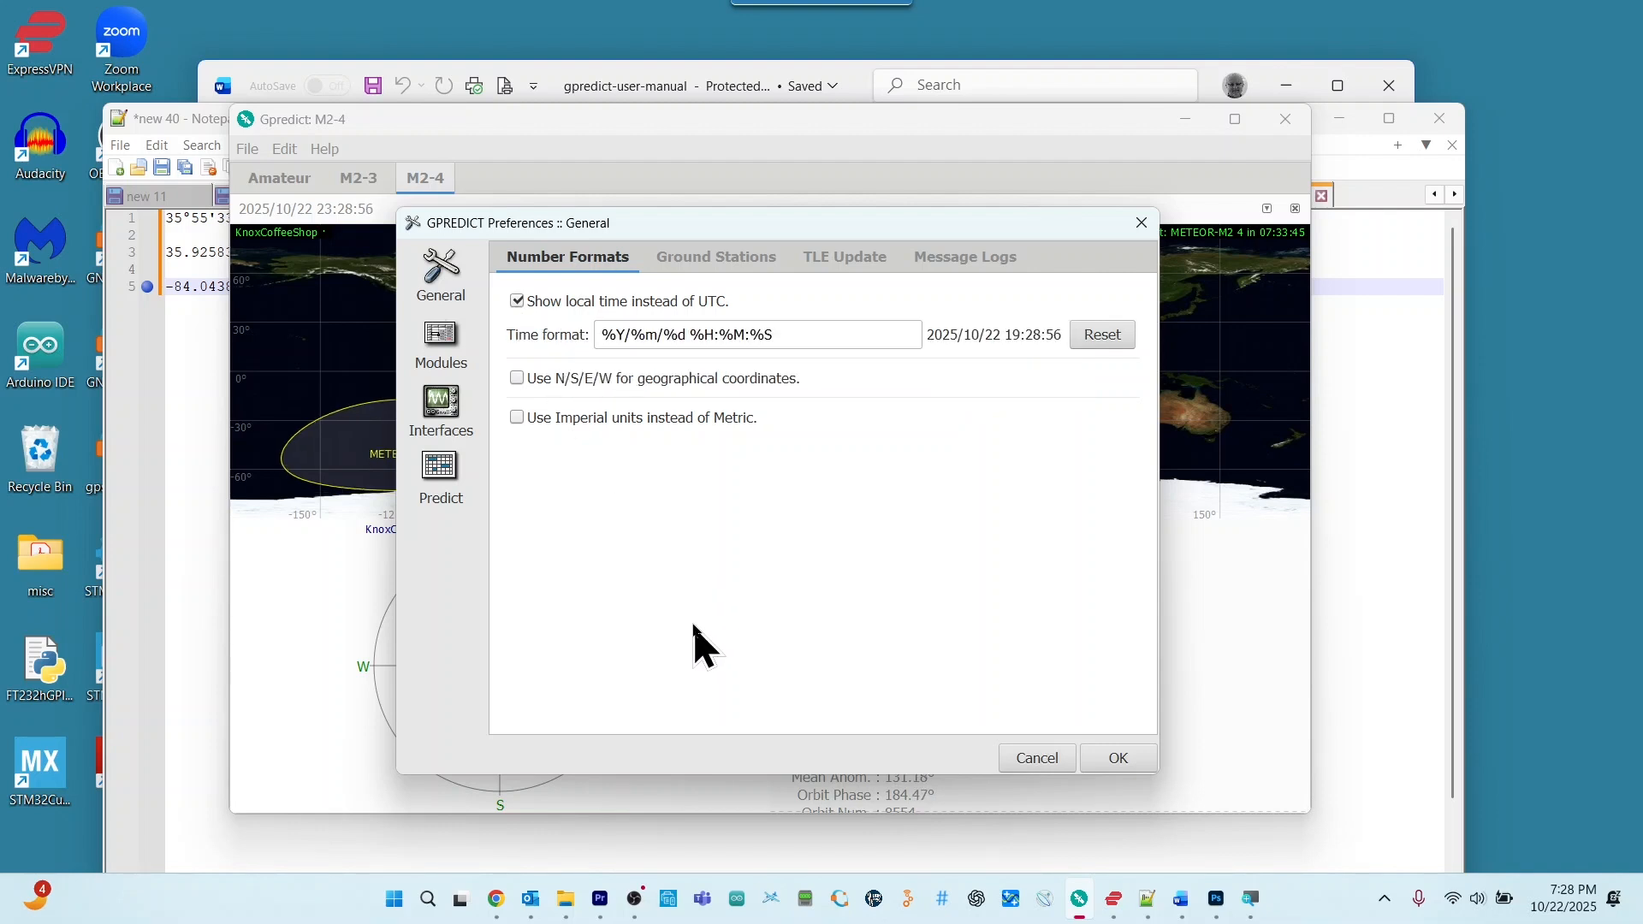
pyautogui.click(1118, 758)
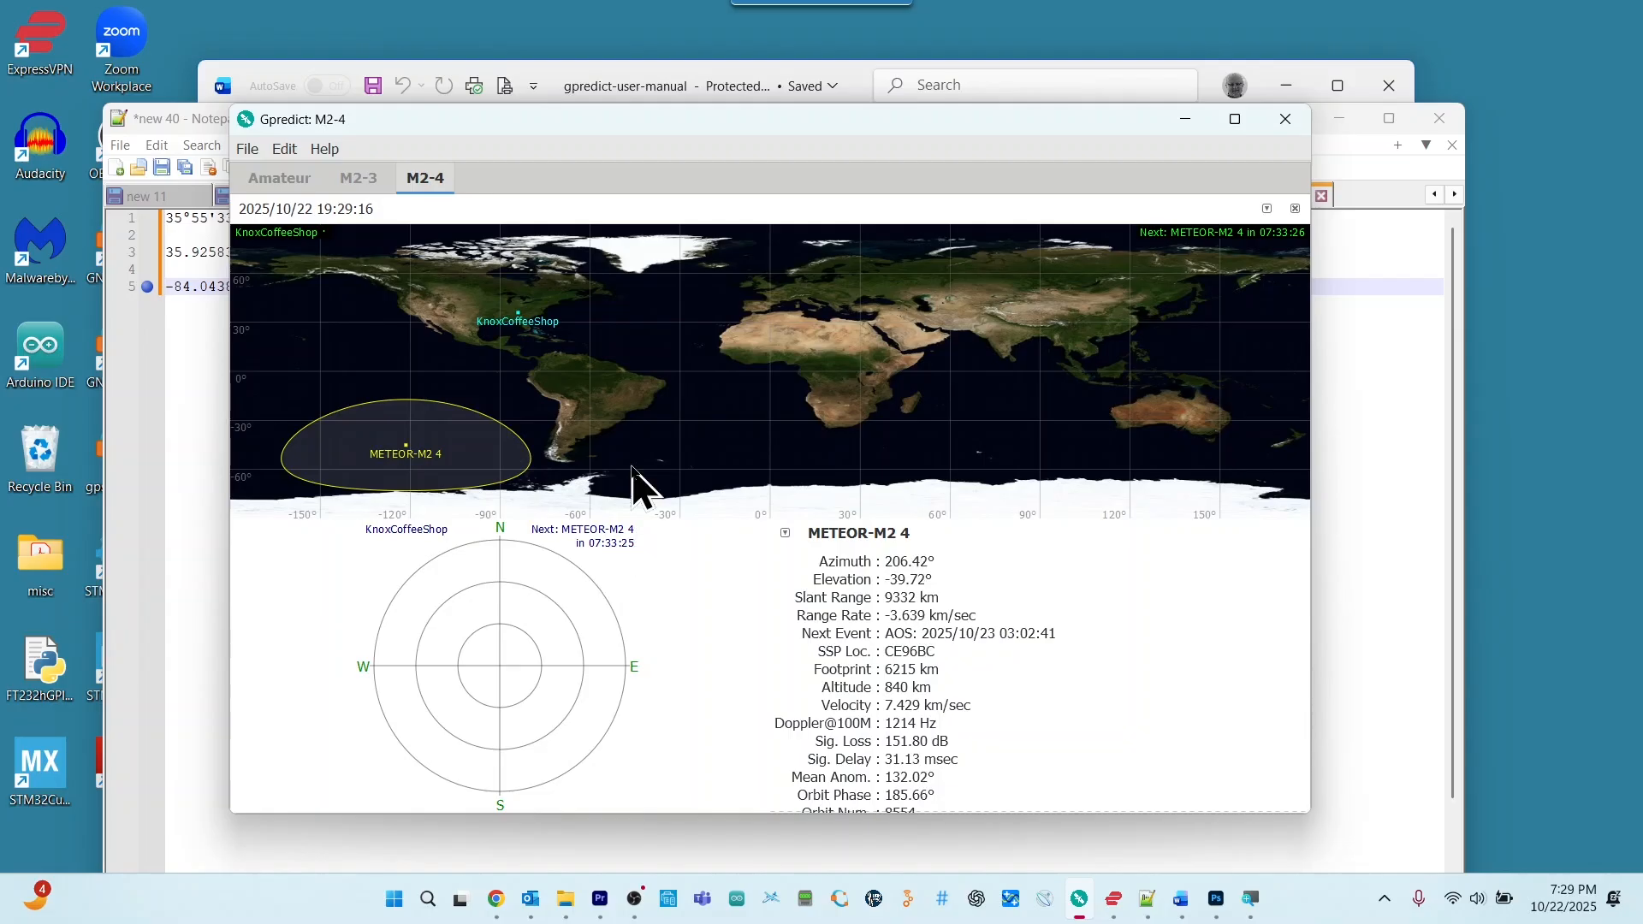
# Configure the M2-3 module's properties to use the "All views (narrow)" layout and apply the change
pyautogui.click(360, 178)
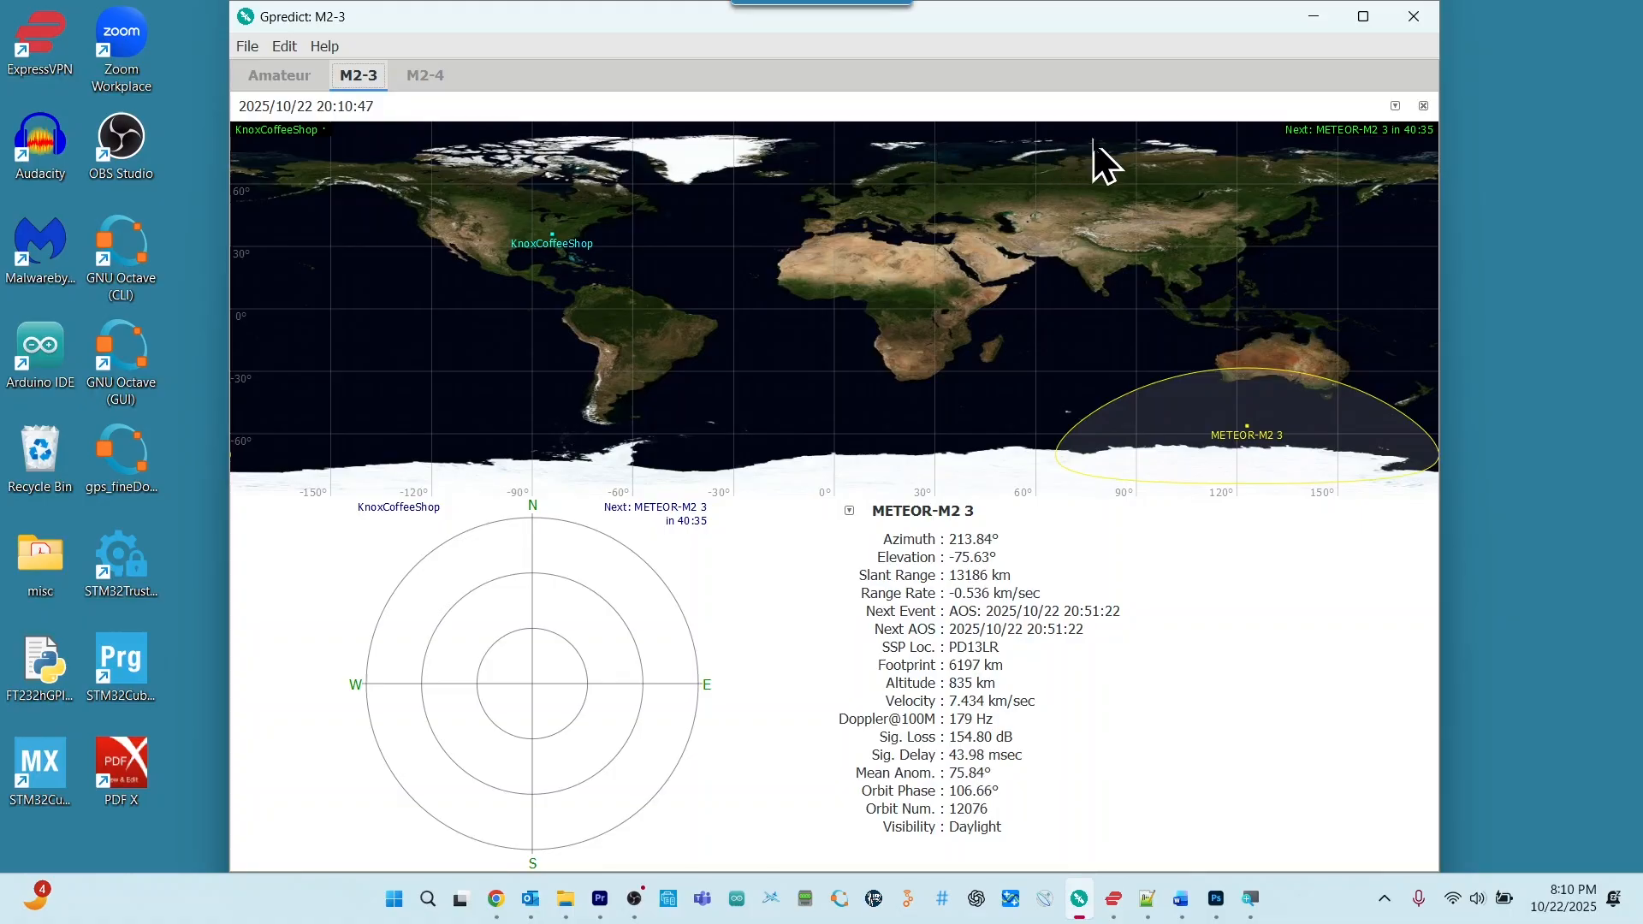
pyautogui.click(1396, 106)
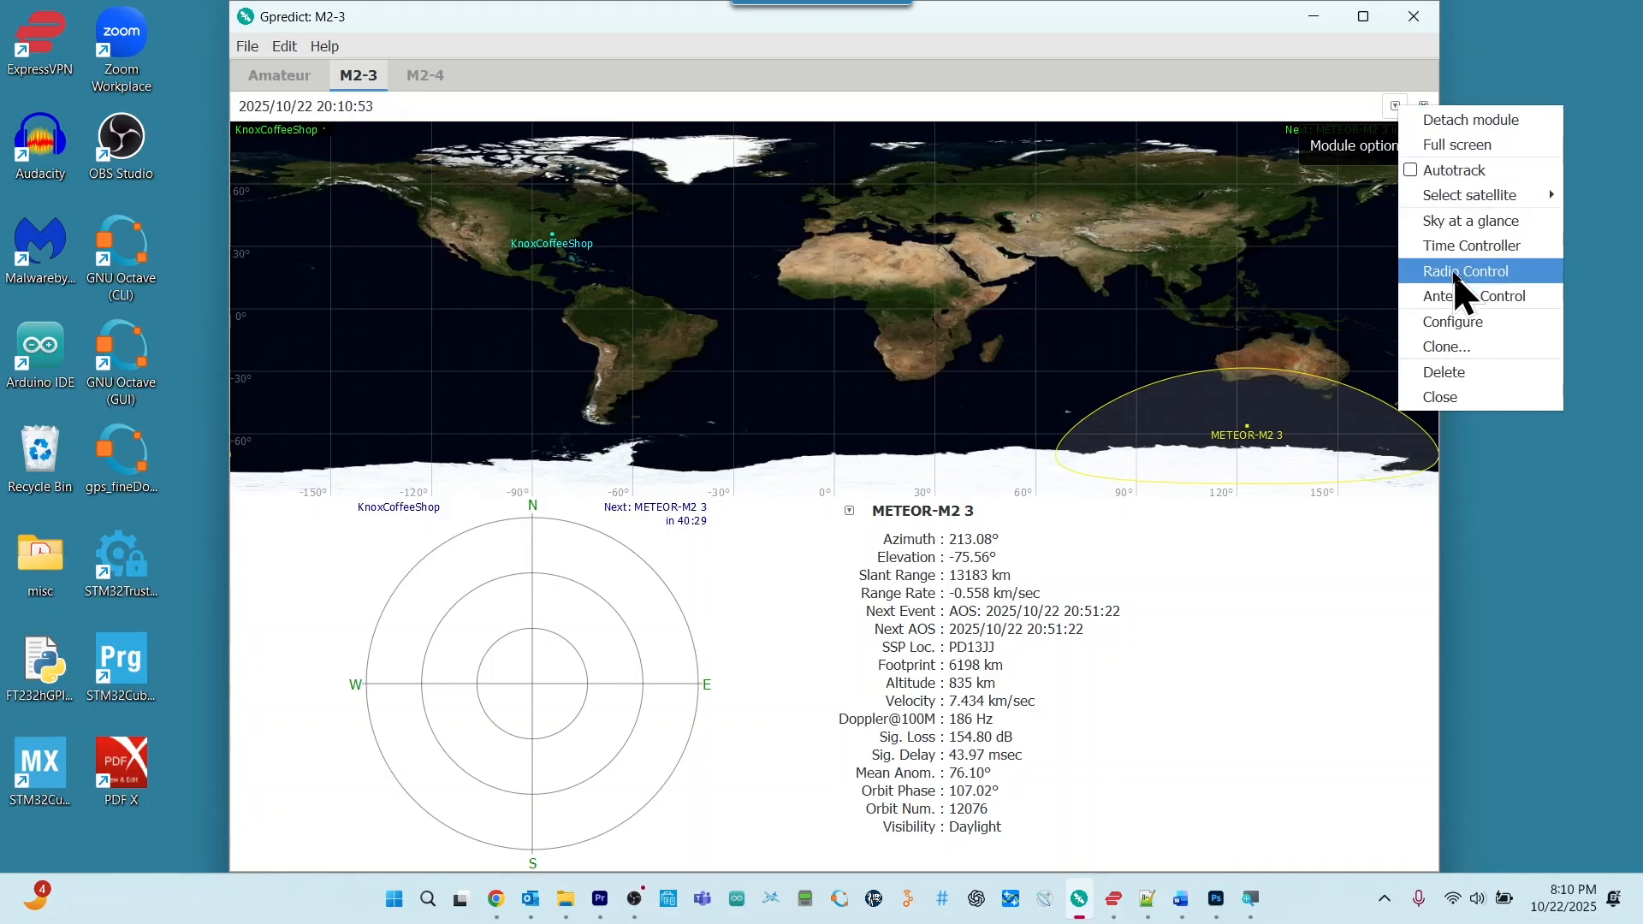
pyautogui.click(1470, 323)
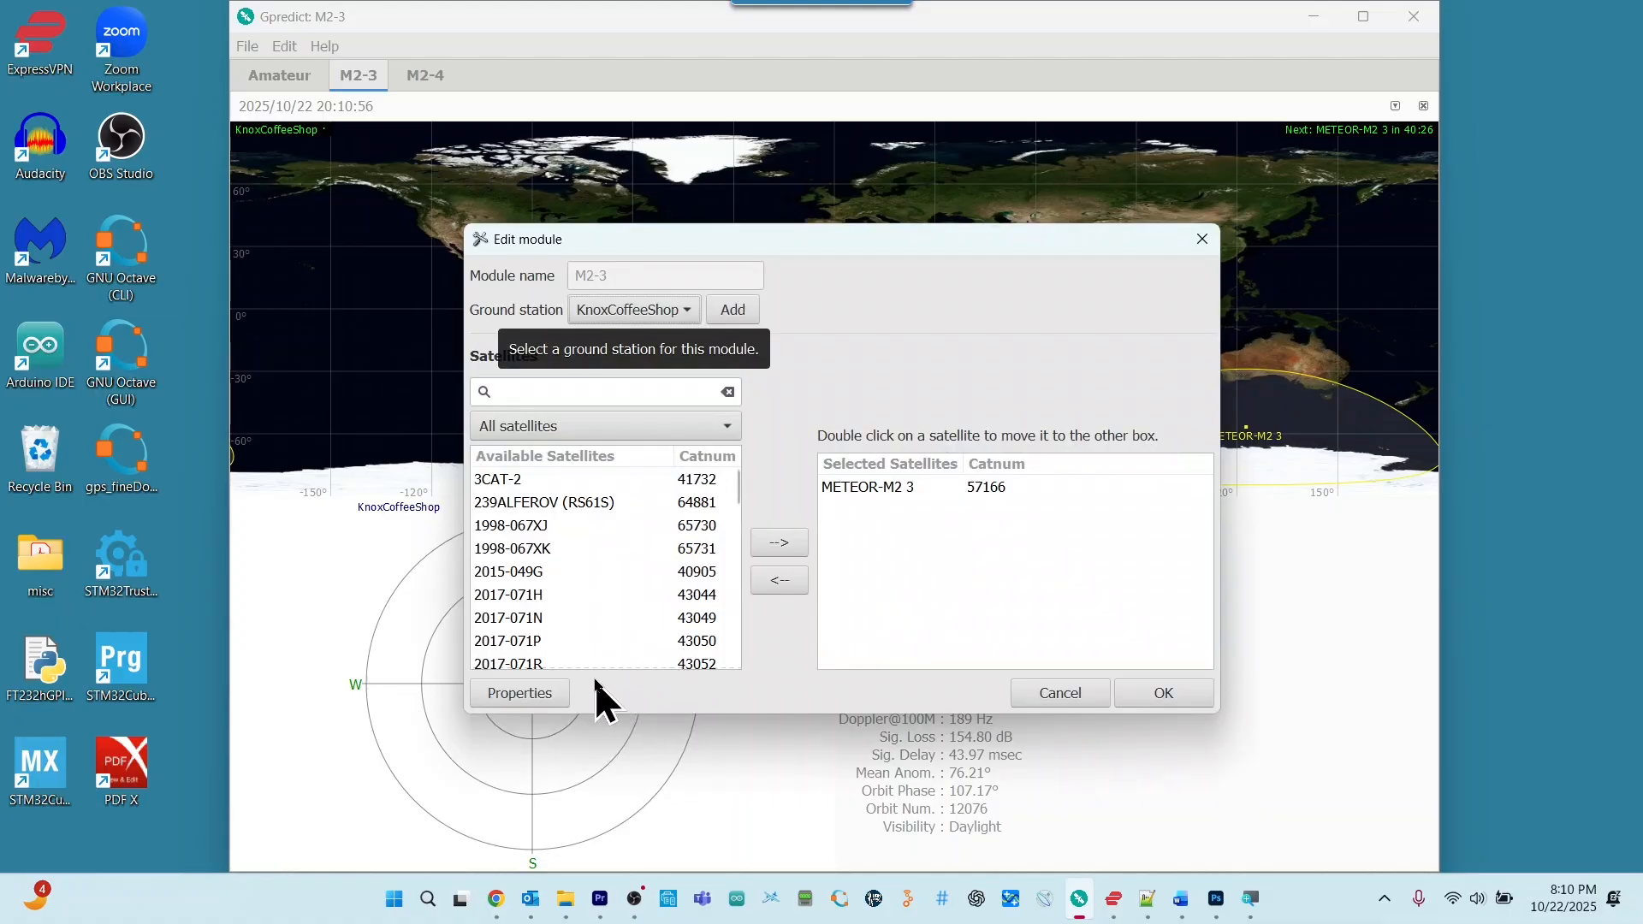
pyautogui.click(527, 692)
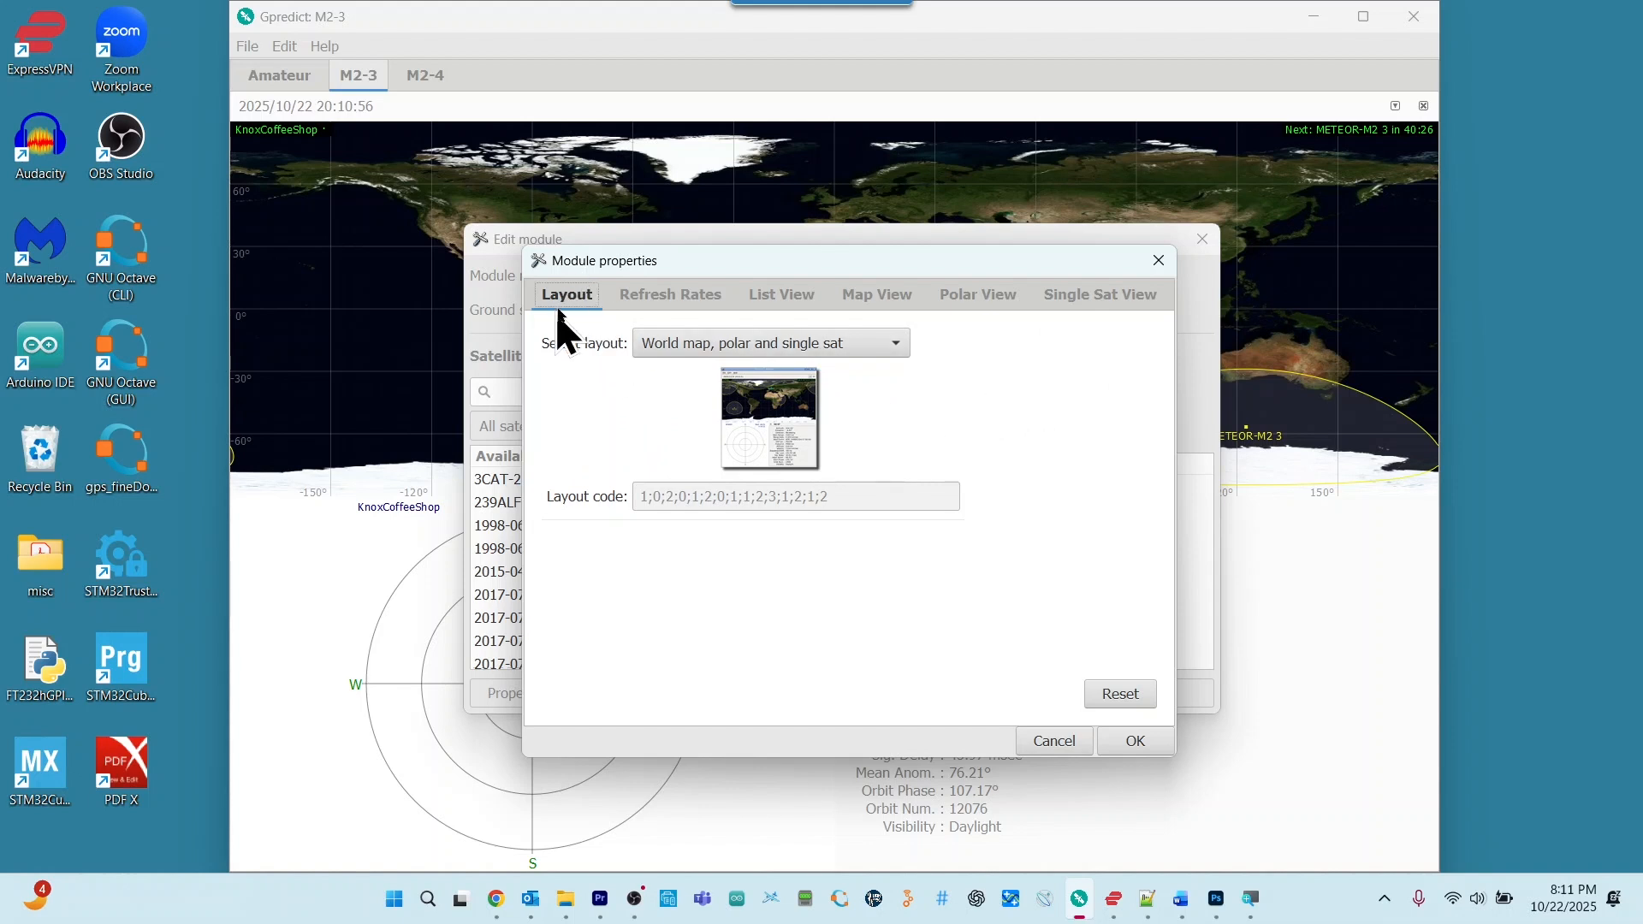
pyautogui.click(898, 346)
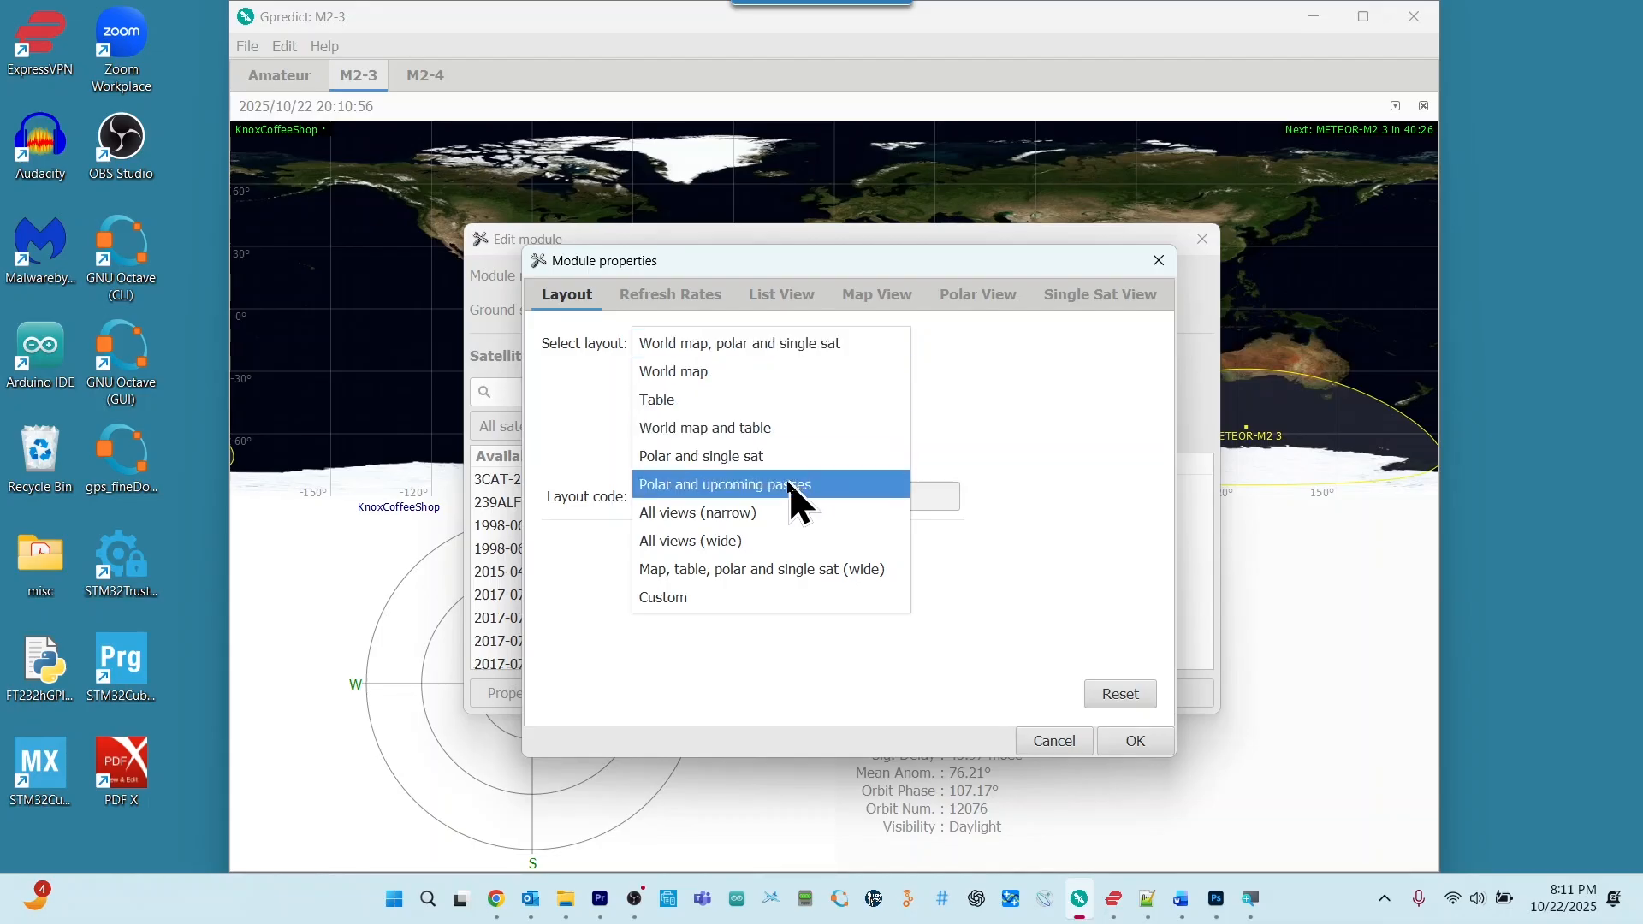
pyautogui.click(761, 513)
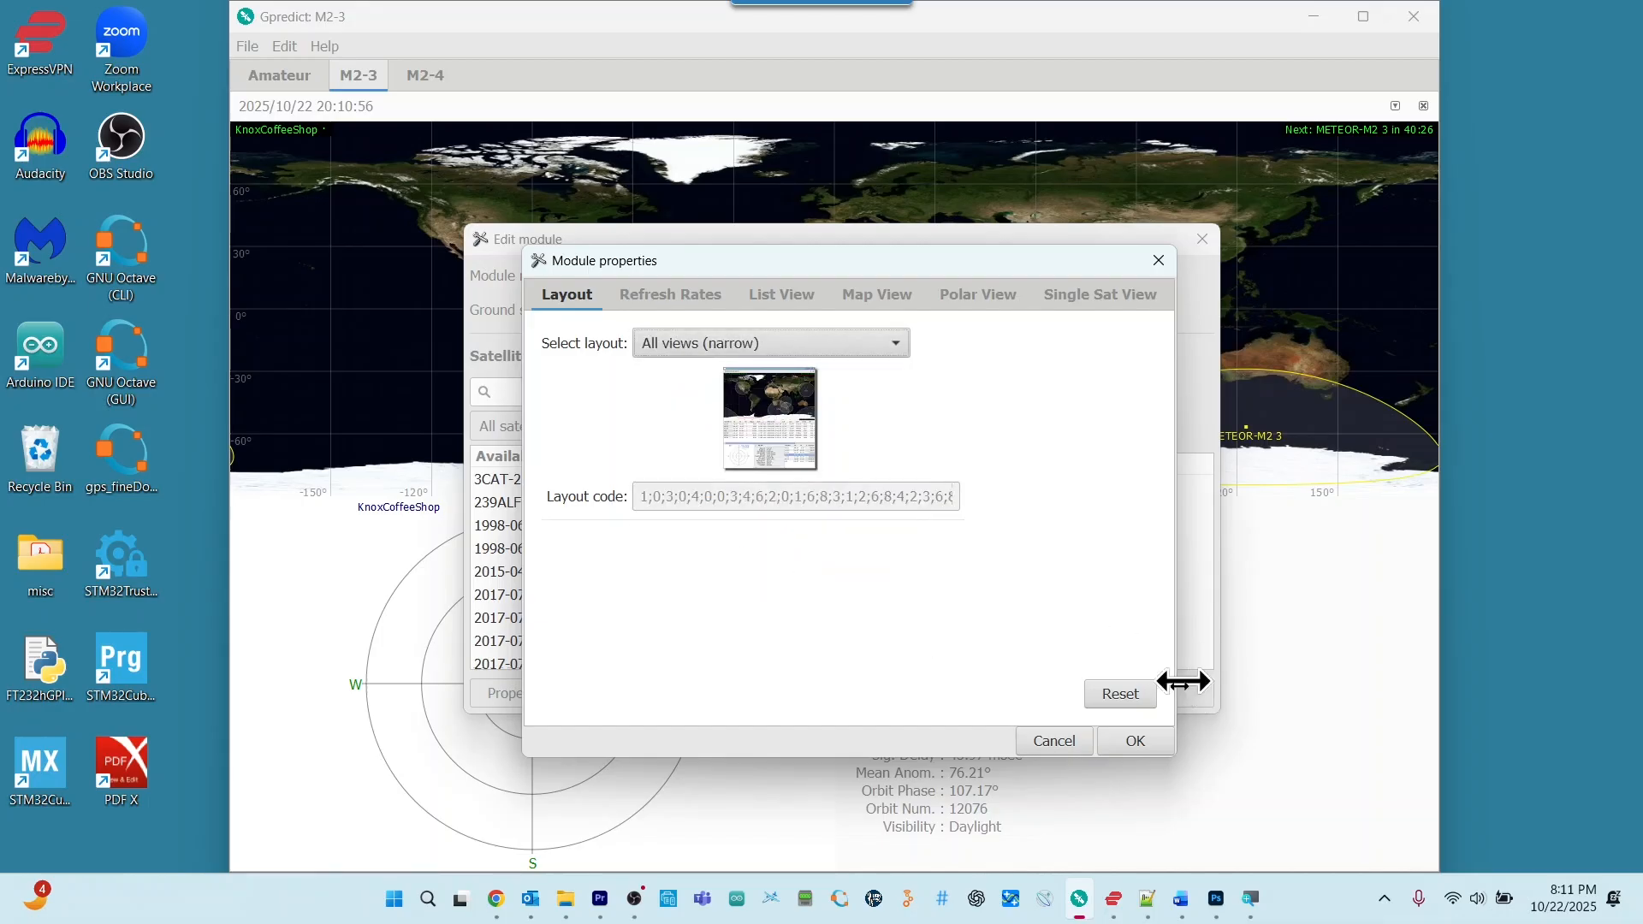
pyautogui.click(1136, 741)
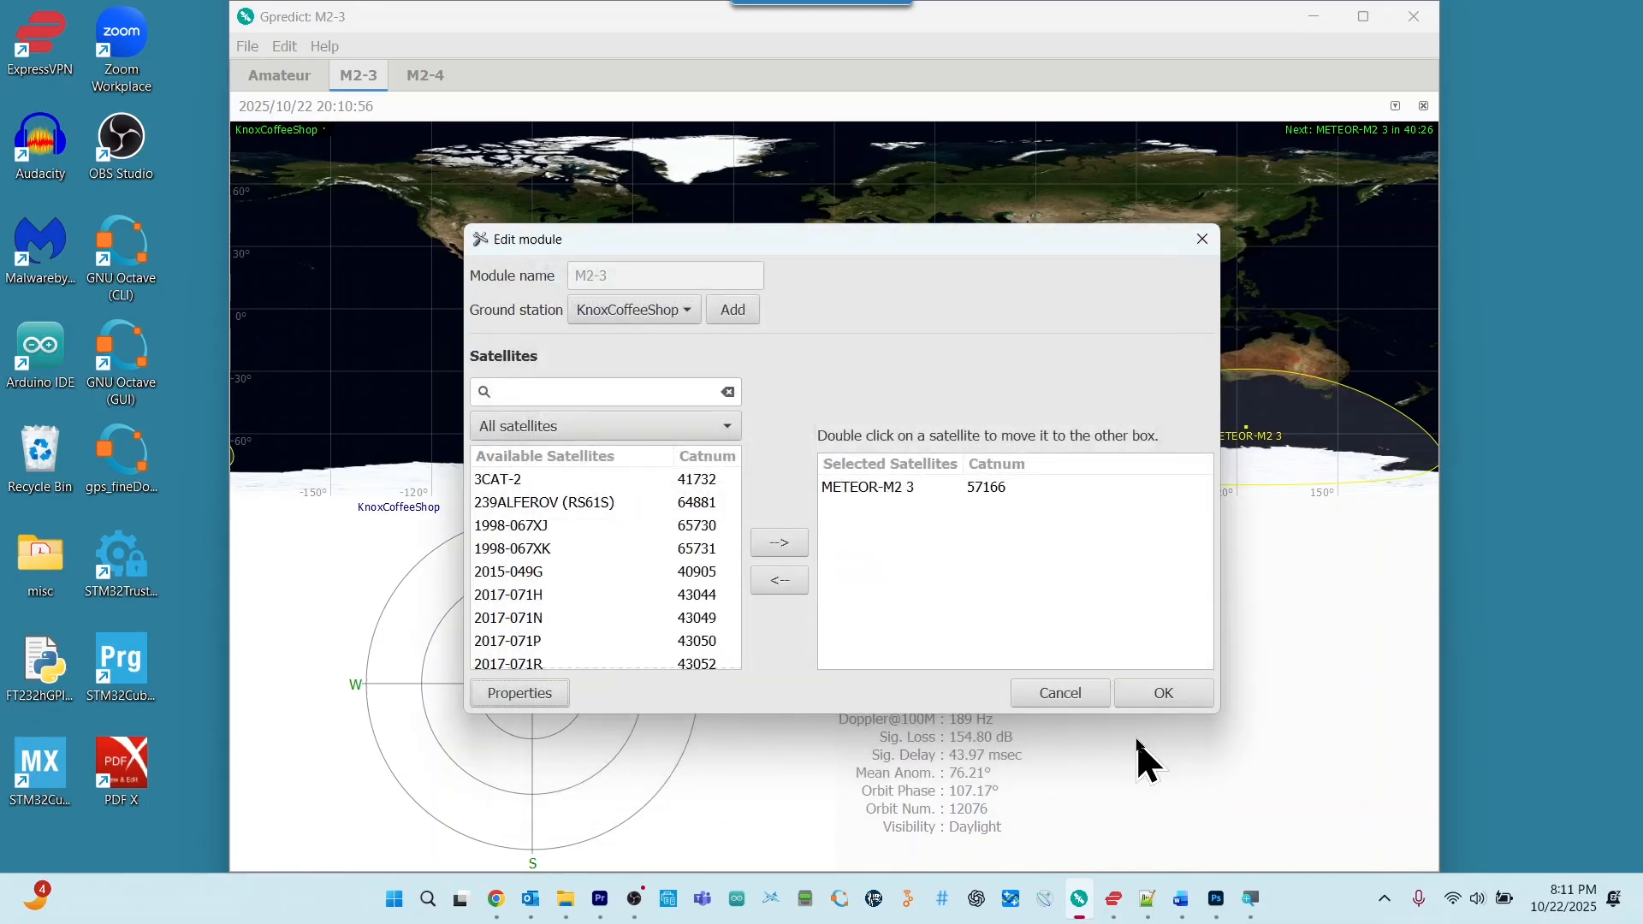
pyautogui.click(1181, 692)
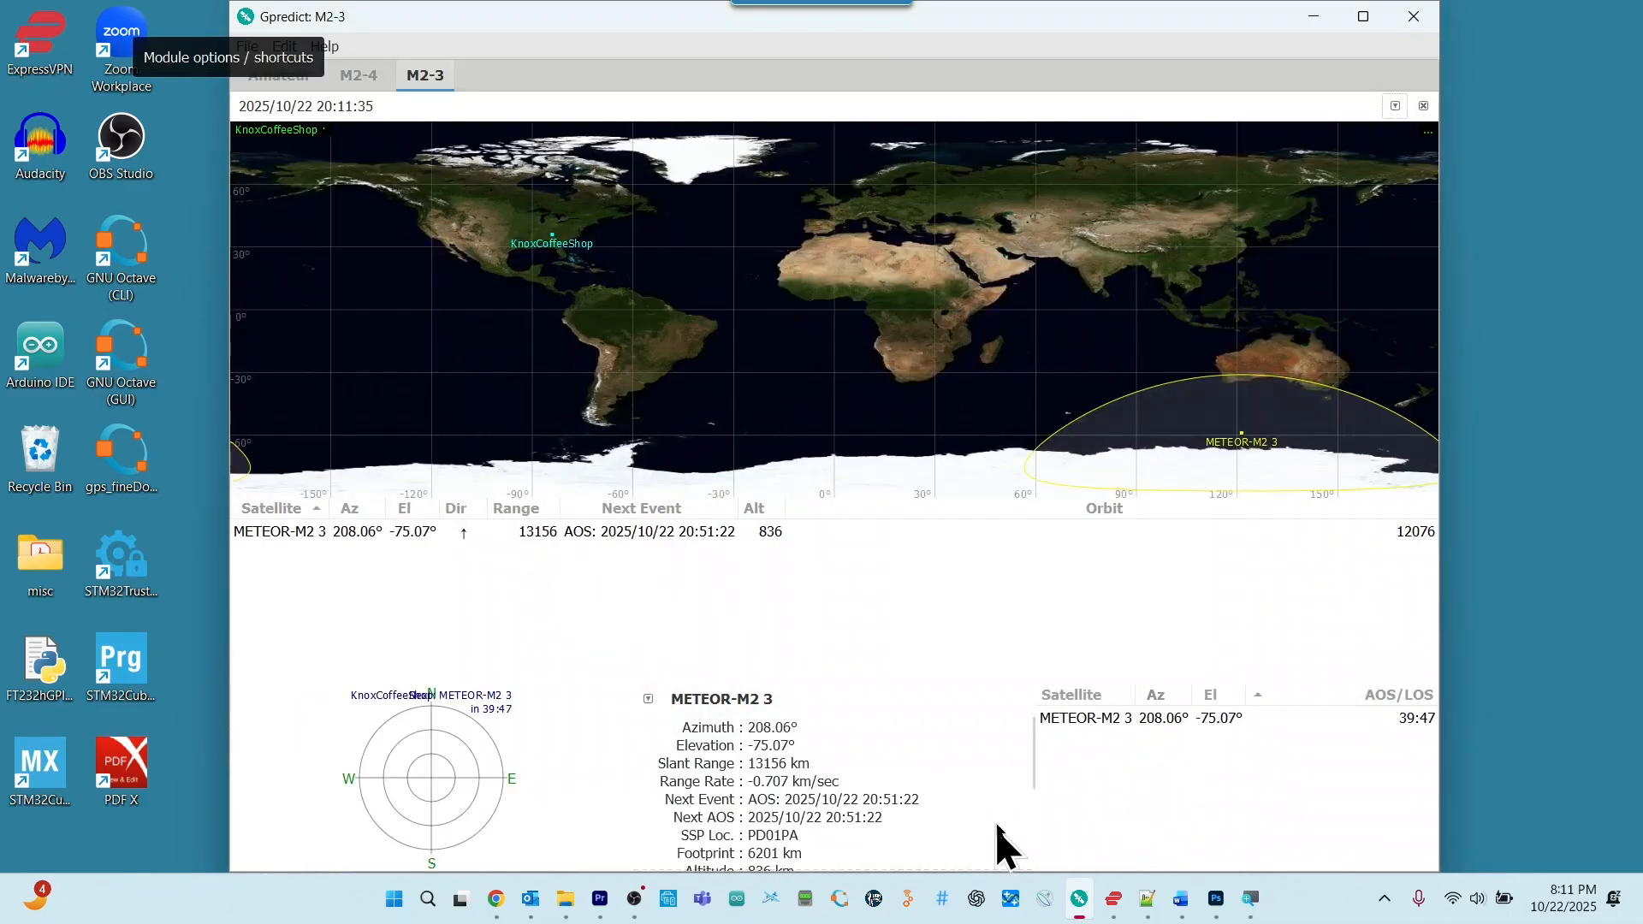
# Examine the METEOR-M2 3 tracking data in the single-satellite view and open its list of future passes
pyautogui.scroll(-1, 1000, 838)
pyautogui.scroll(-3, 1010, 834)
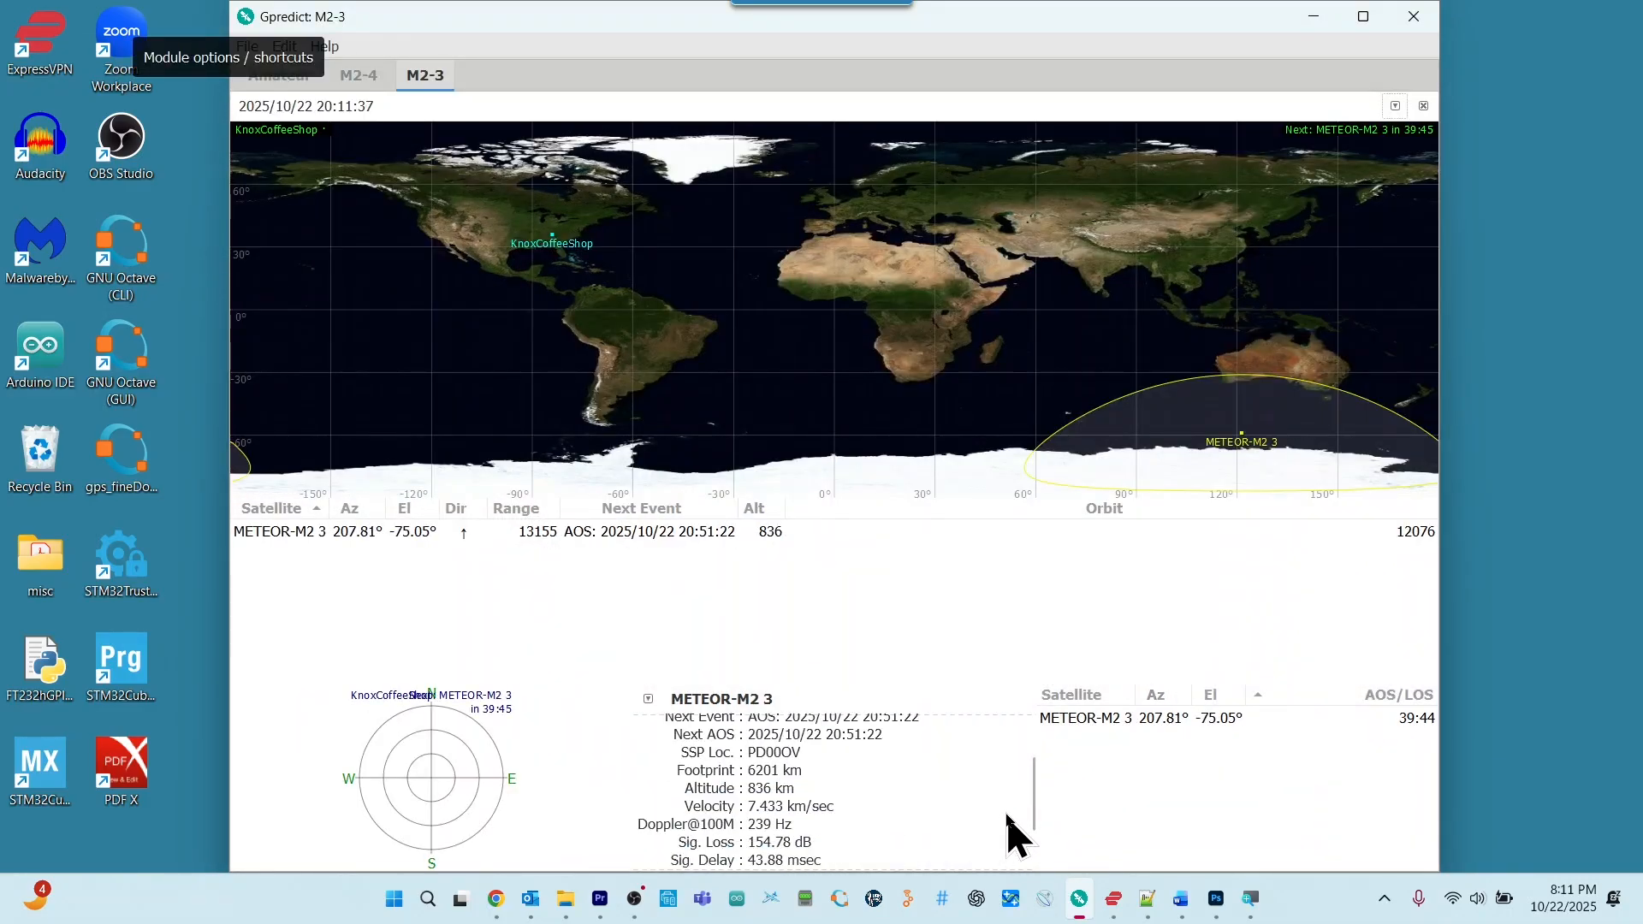
pyautogui.scroll(3, 1009, 834)
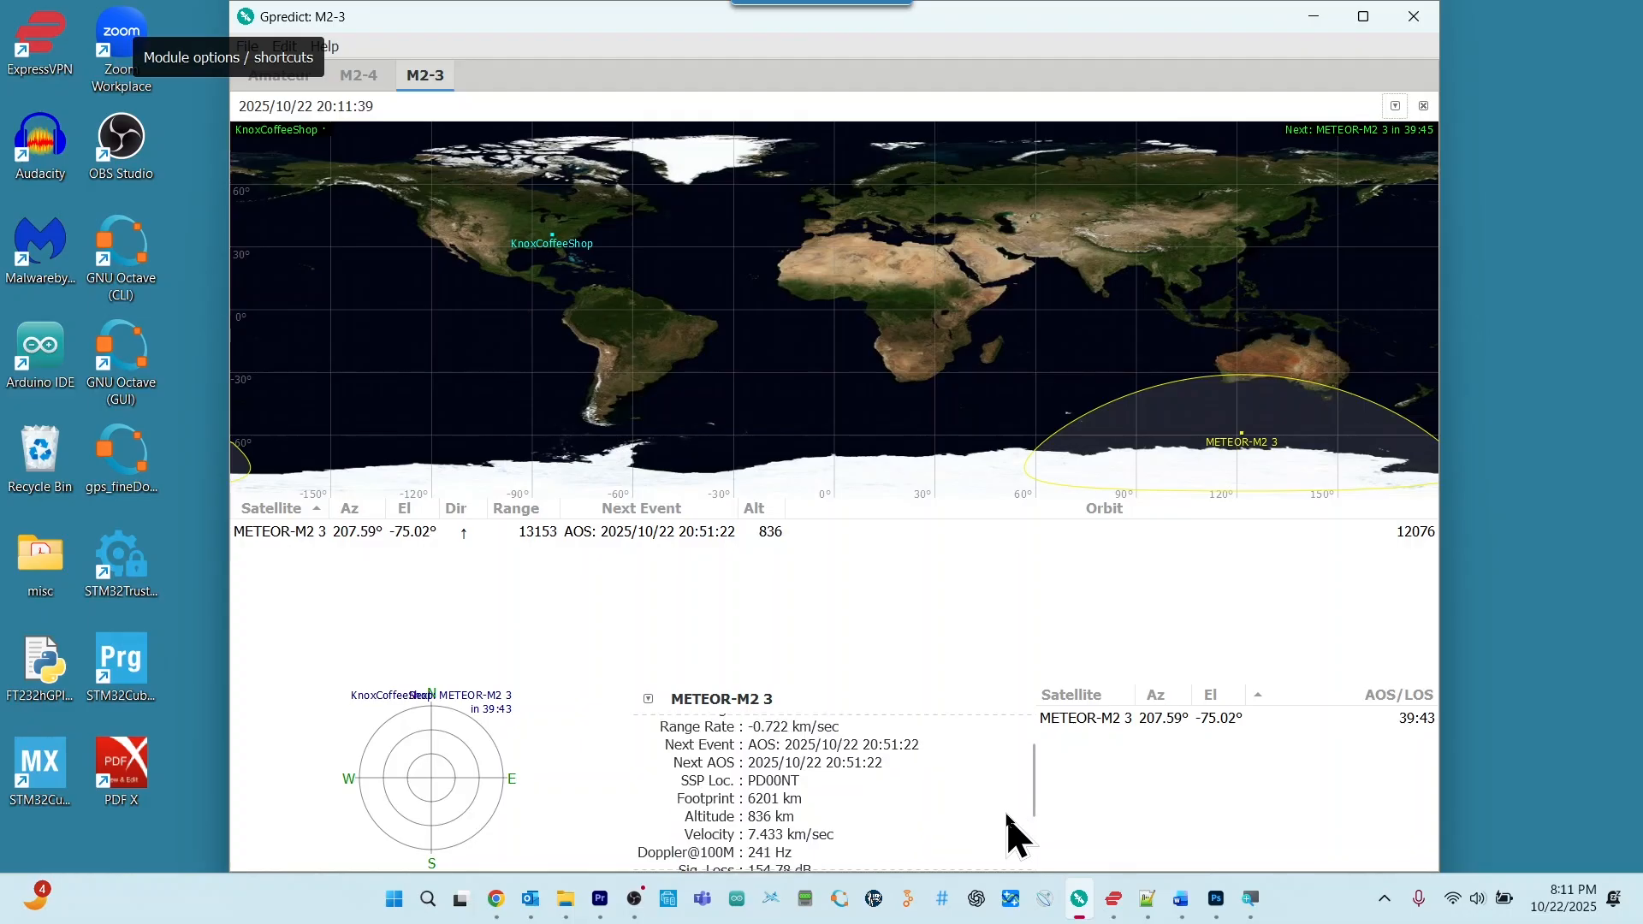
pyautogui.scroll(-2, 1012, 834)
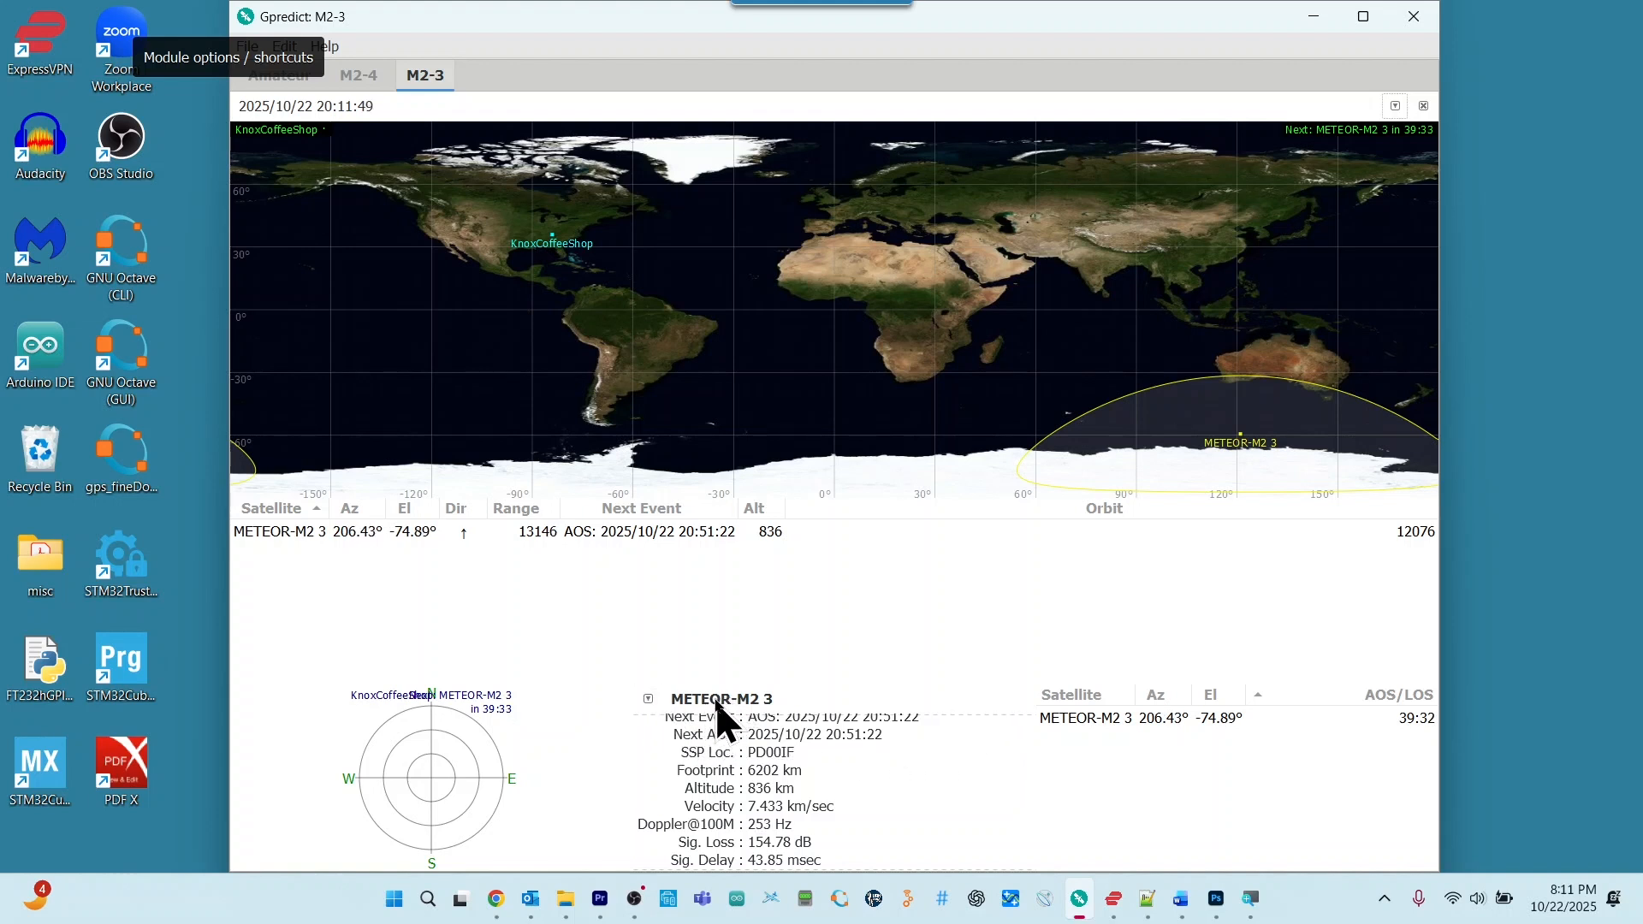
pyautogui.click(647, 700)
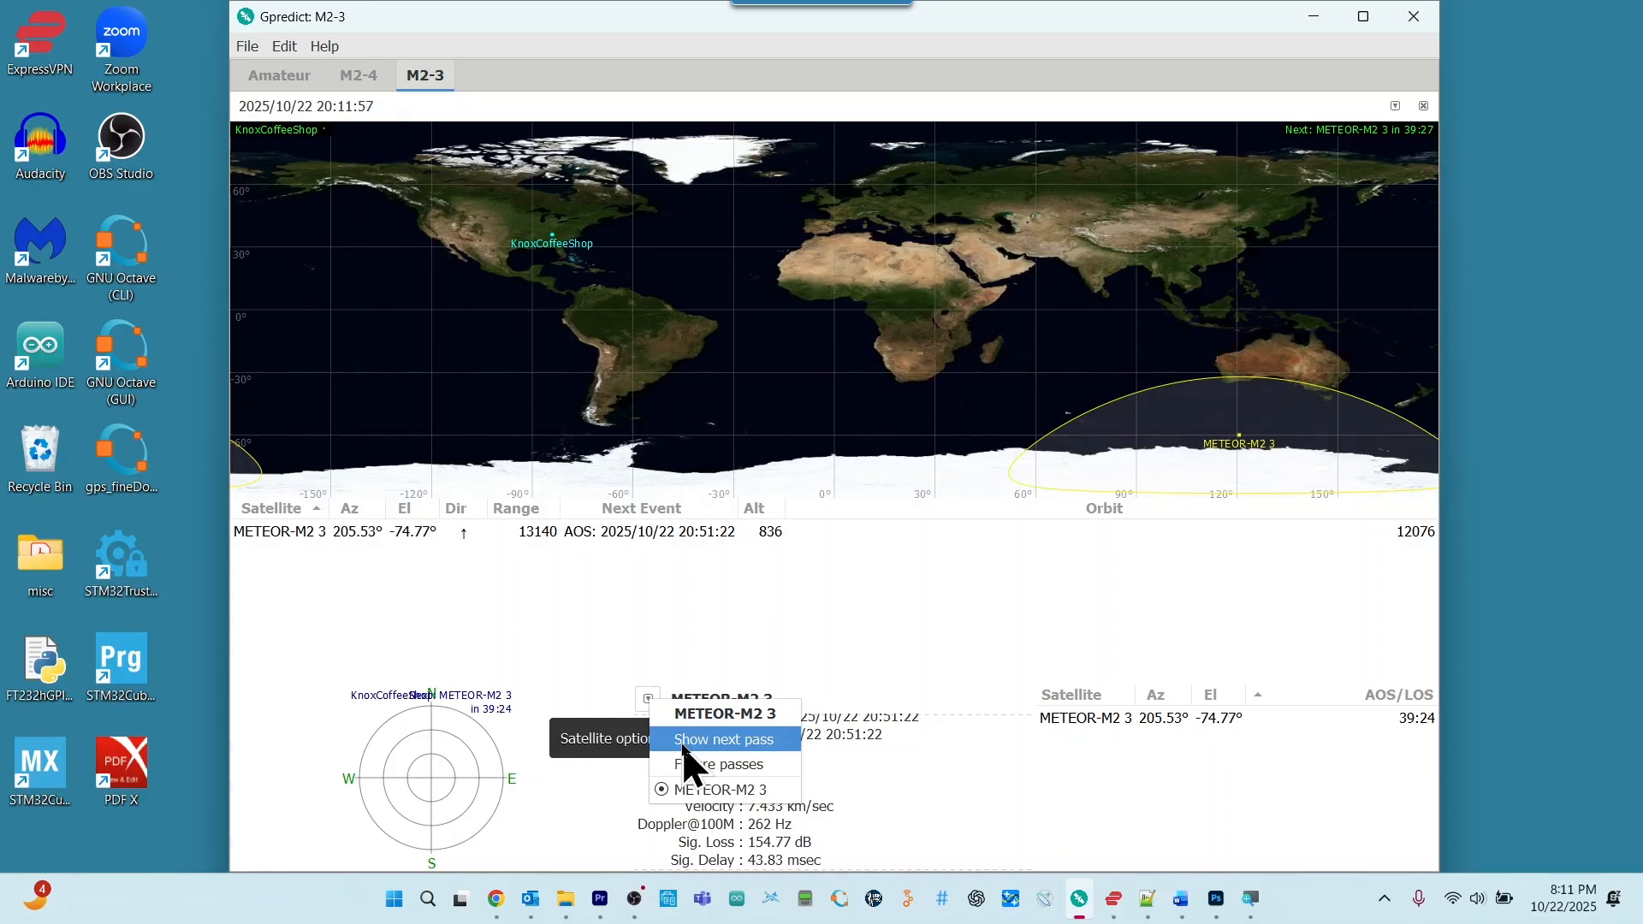
pyautogui.click(732, 764)
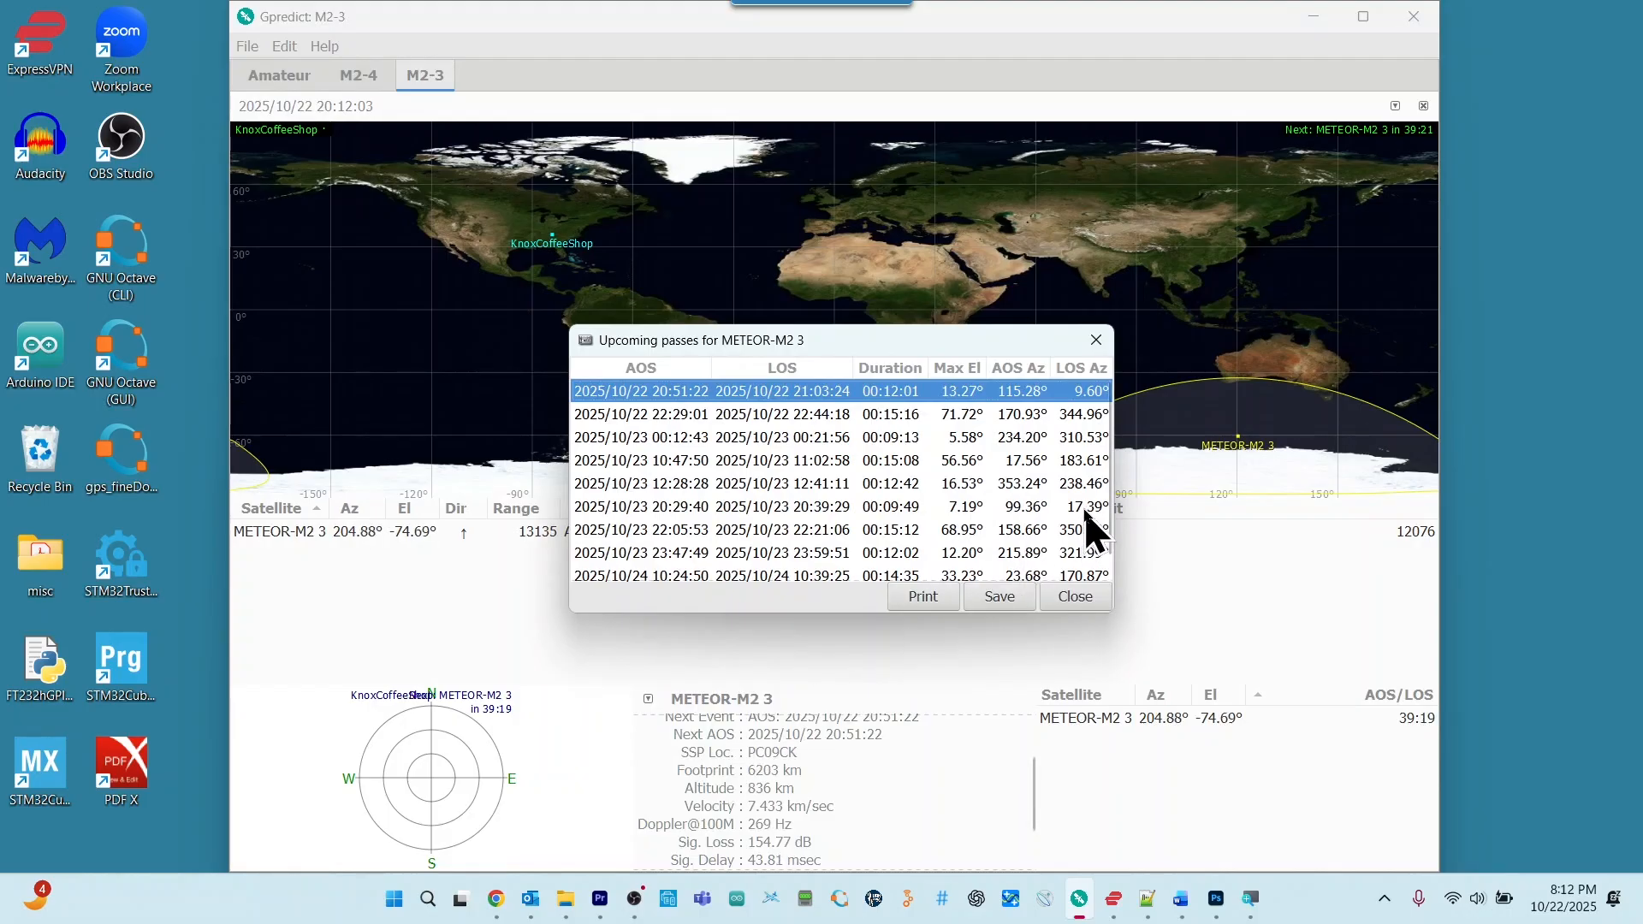
# Review the upcoming passes listed for METEOR-M2 3 and close the pass list
pyautogui.moveTo(1111, 475); pyautogui.dragTo(1129, 434)
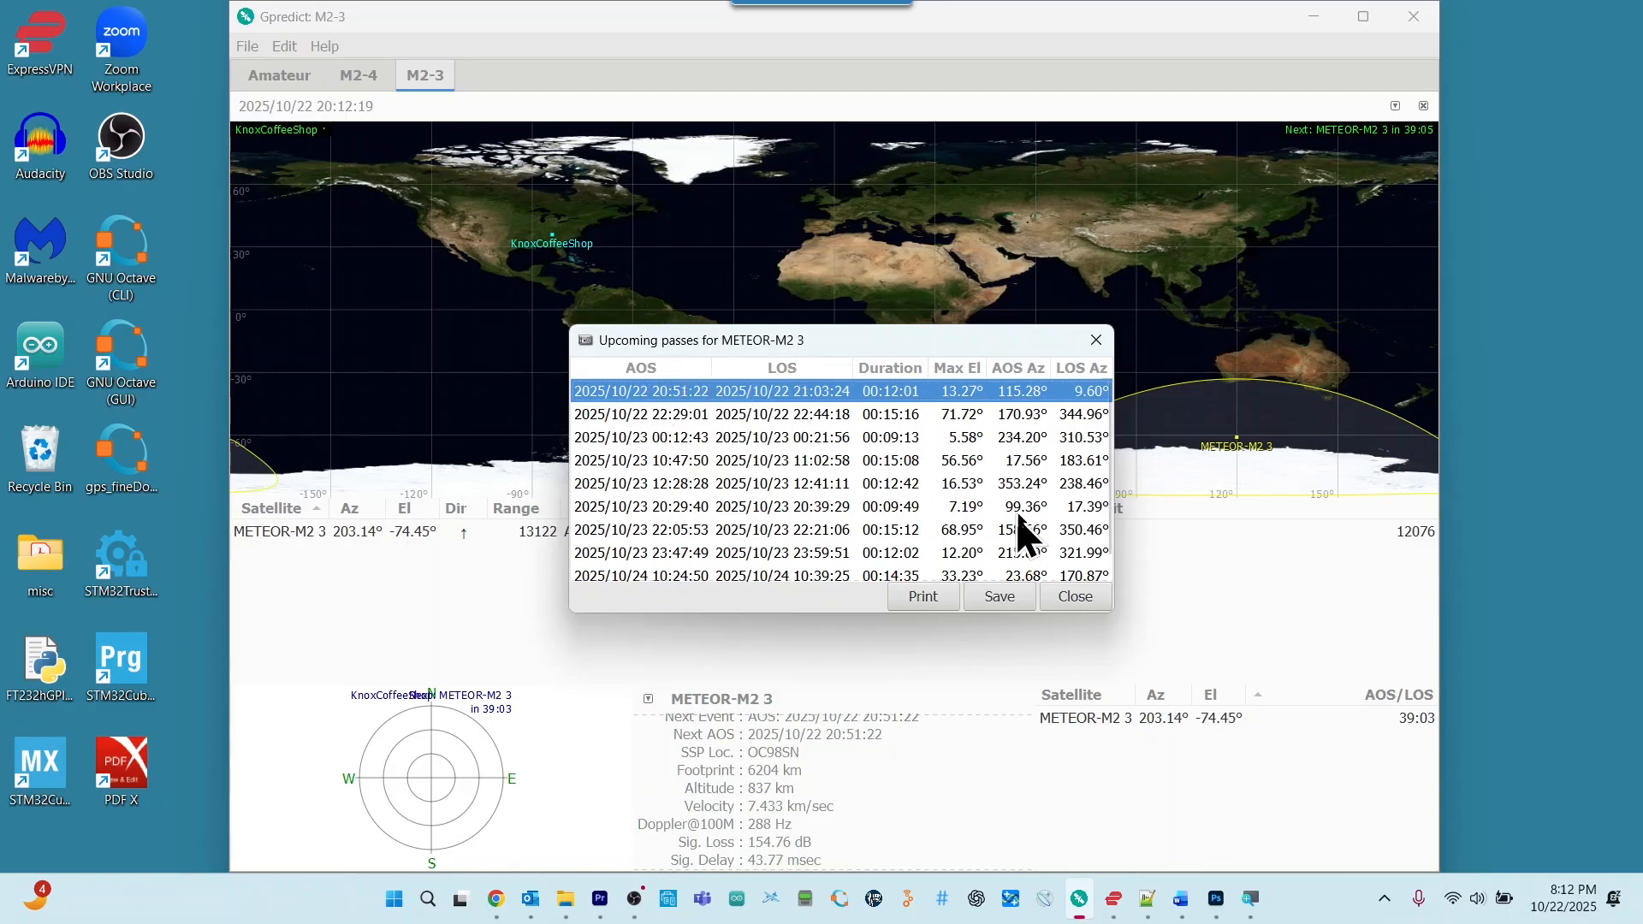
pyautogui.click(1077, 597)
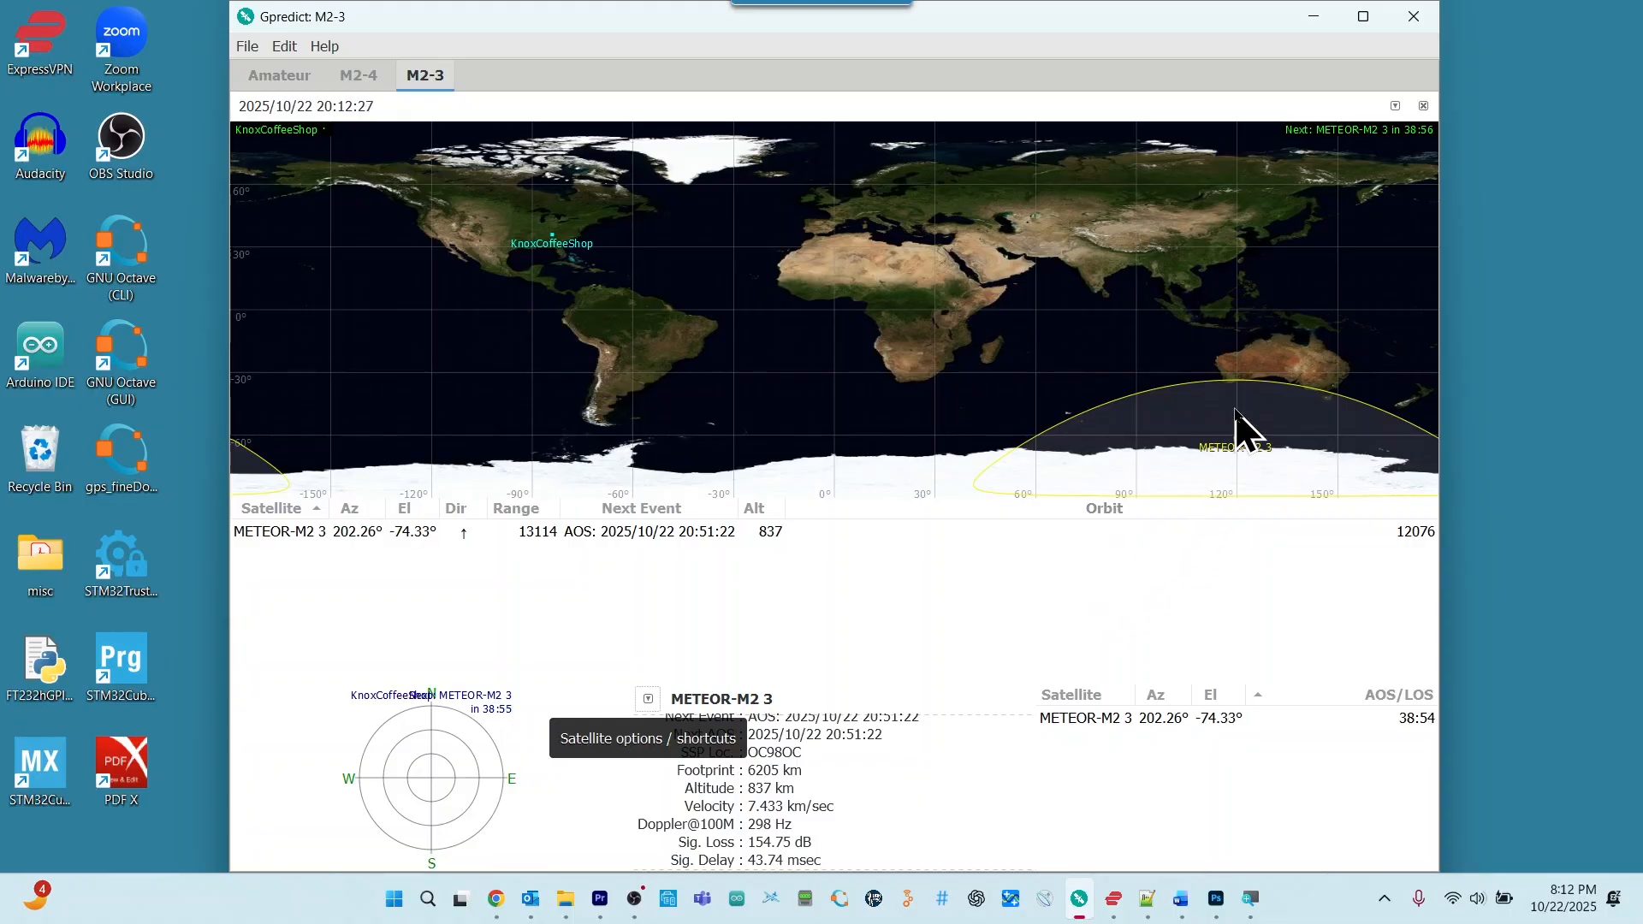
# Open the M2-3 module's properties and examine its list, map, polar and single-satellite view settings
pyautogui.click(1395, 106)
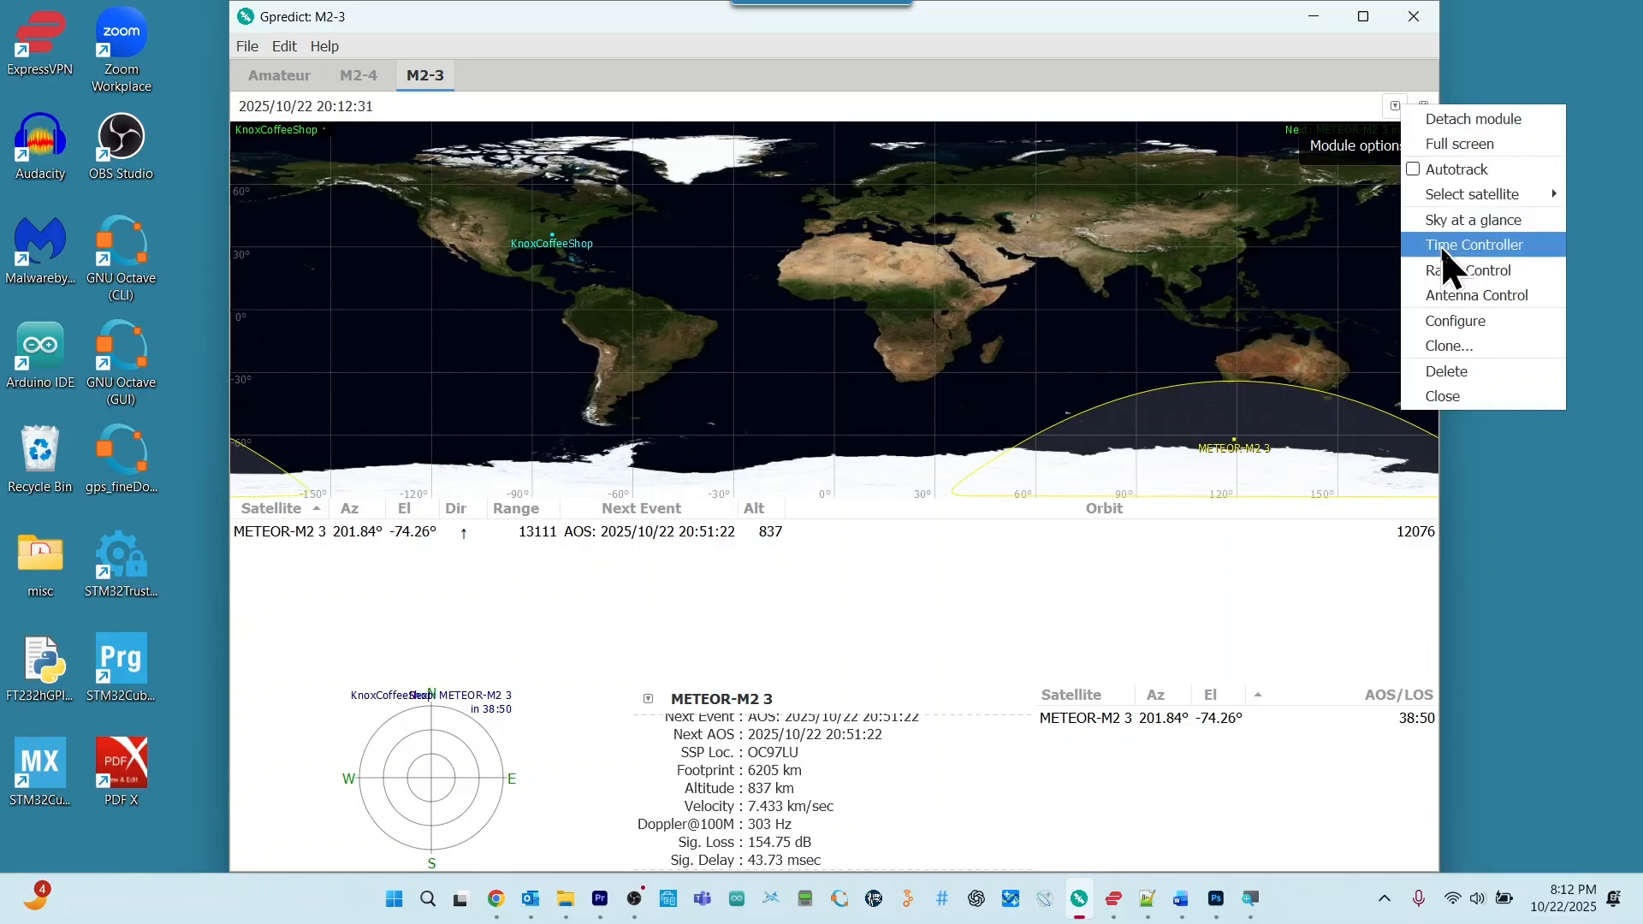
pyautogui.click(1456, 317)
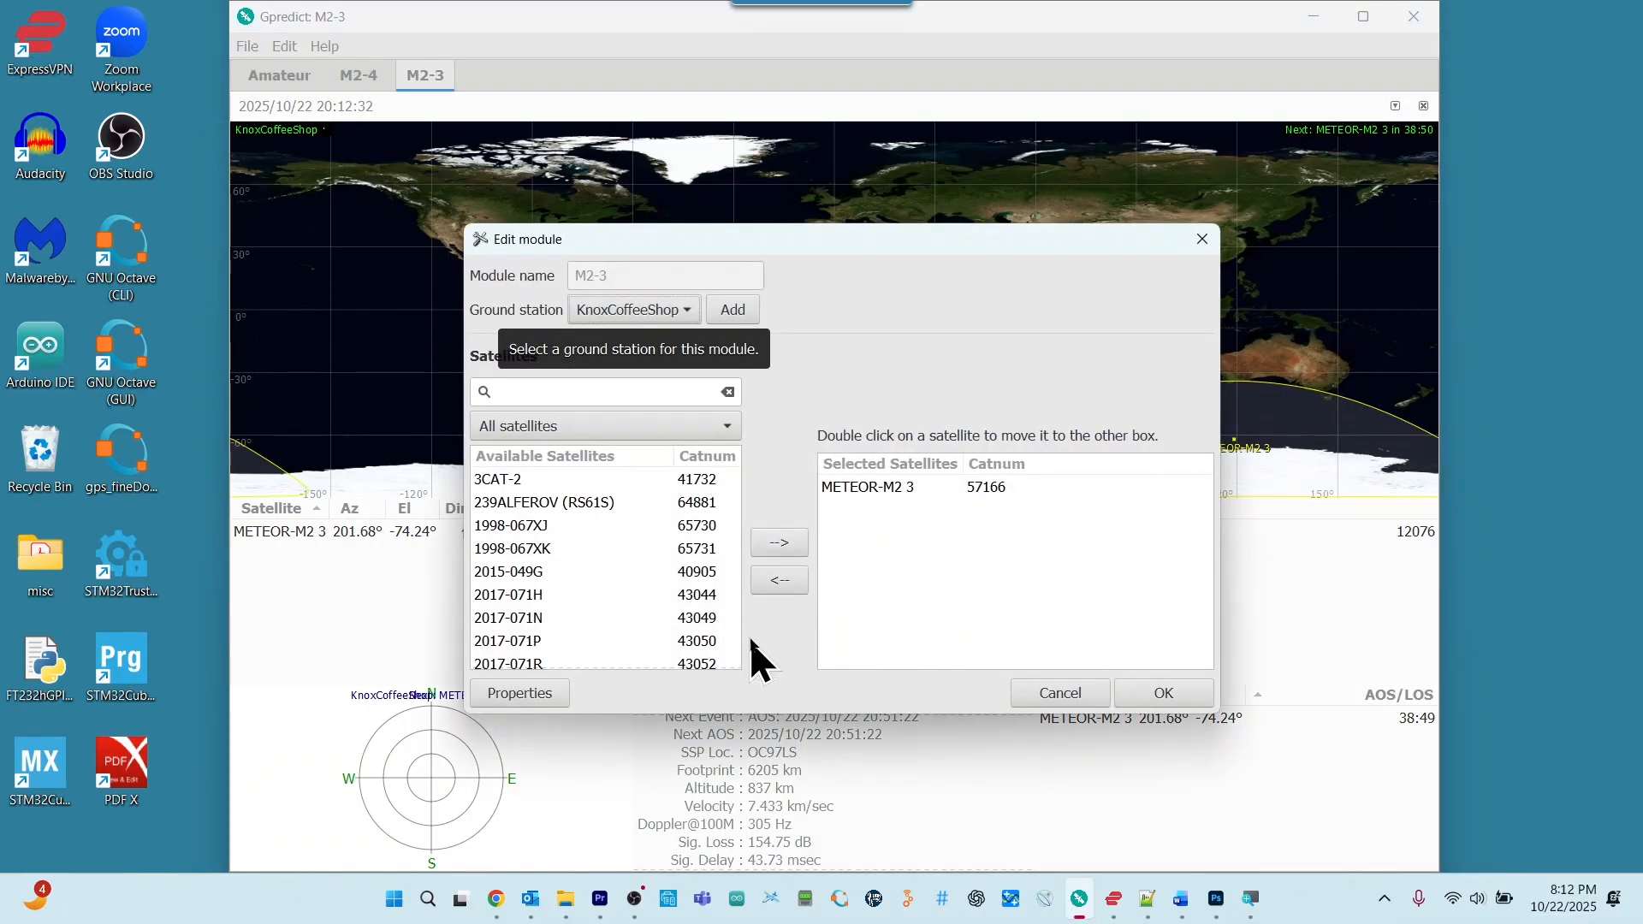
pyautogui.click(538, 689)
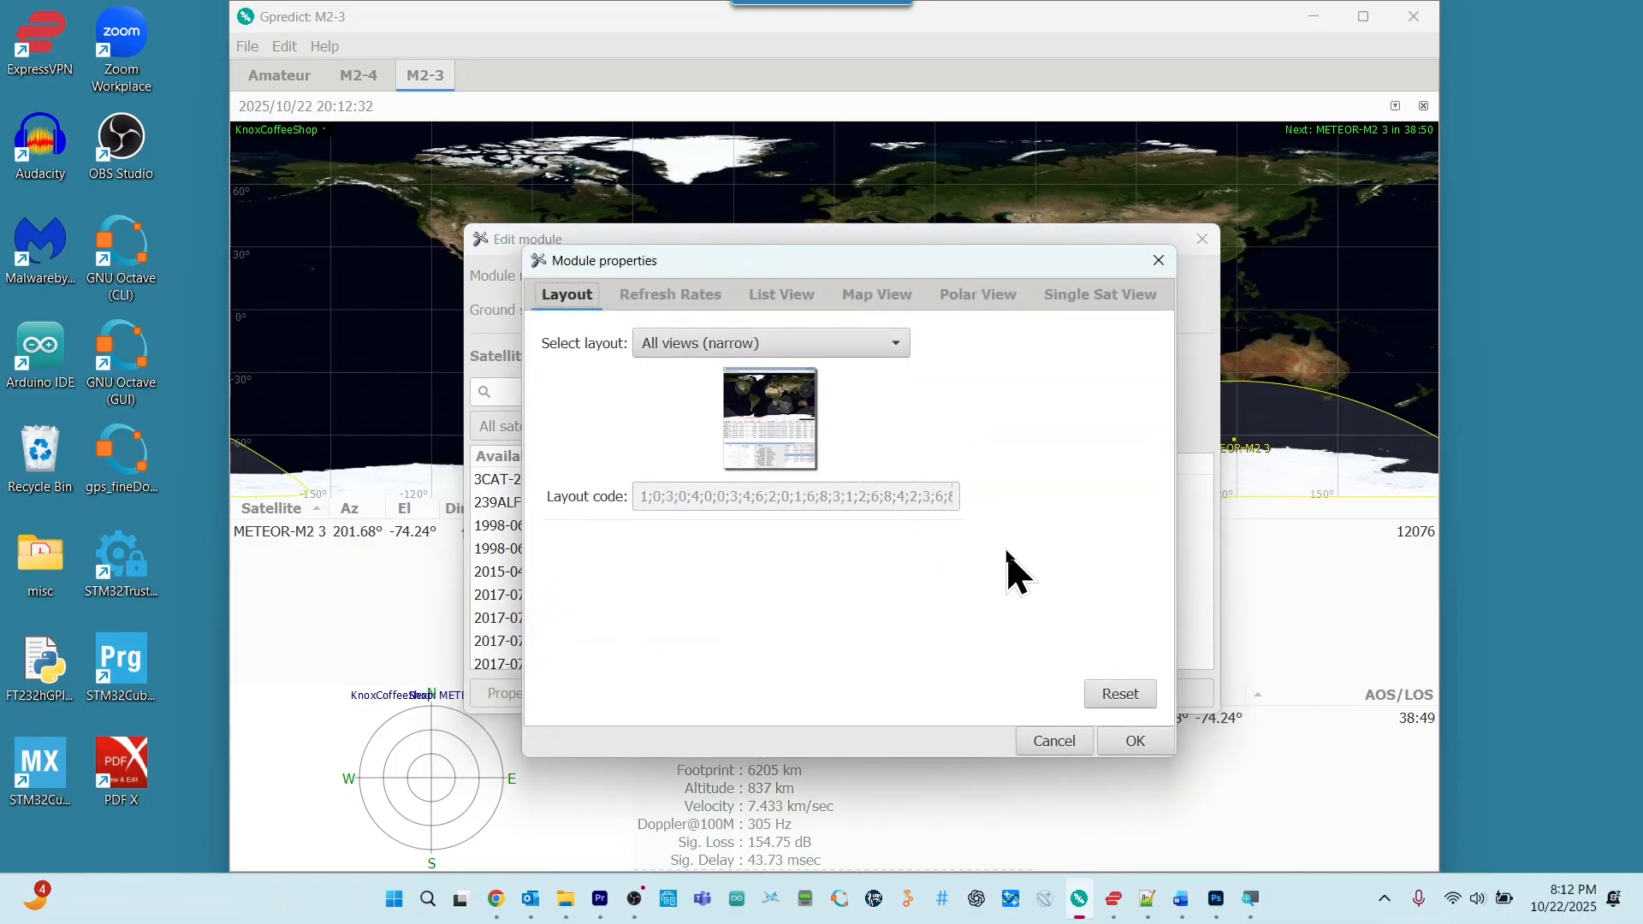
pyautogui.click(903, 300)
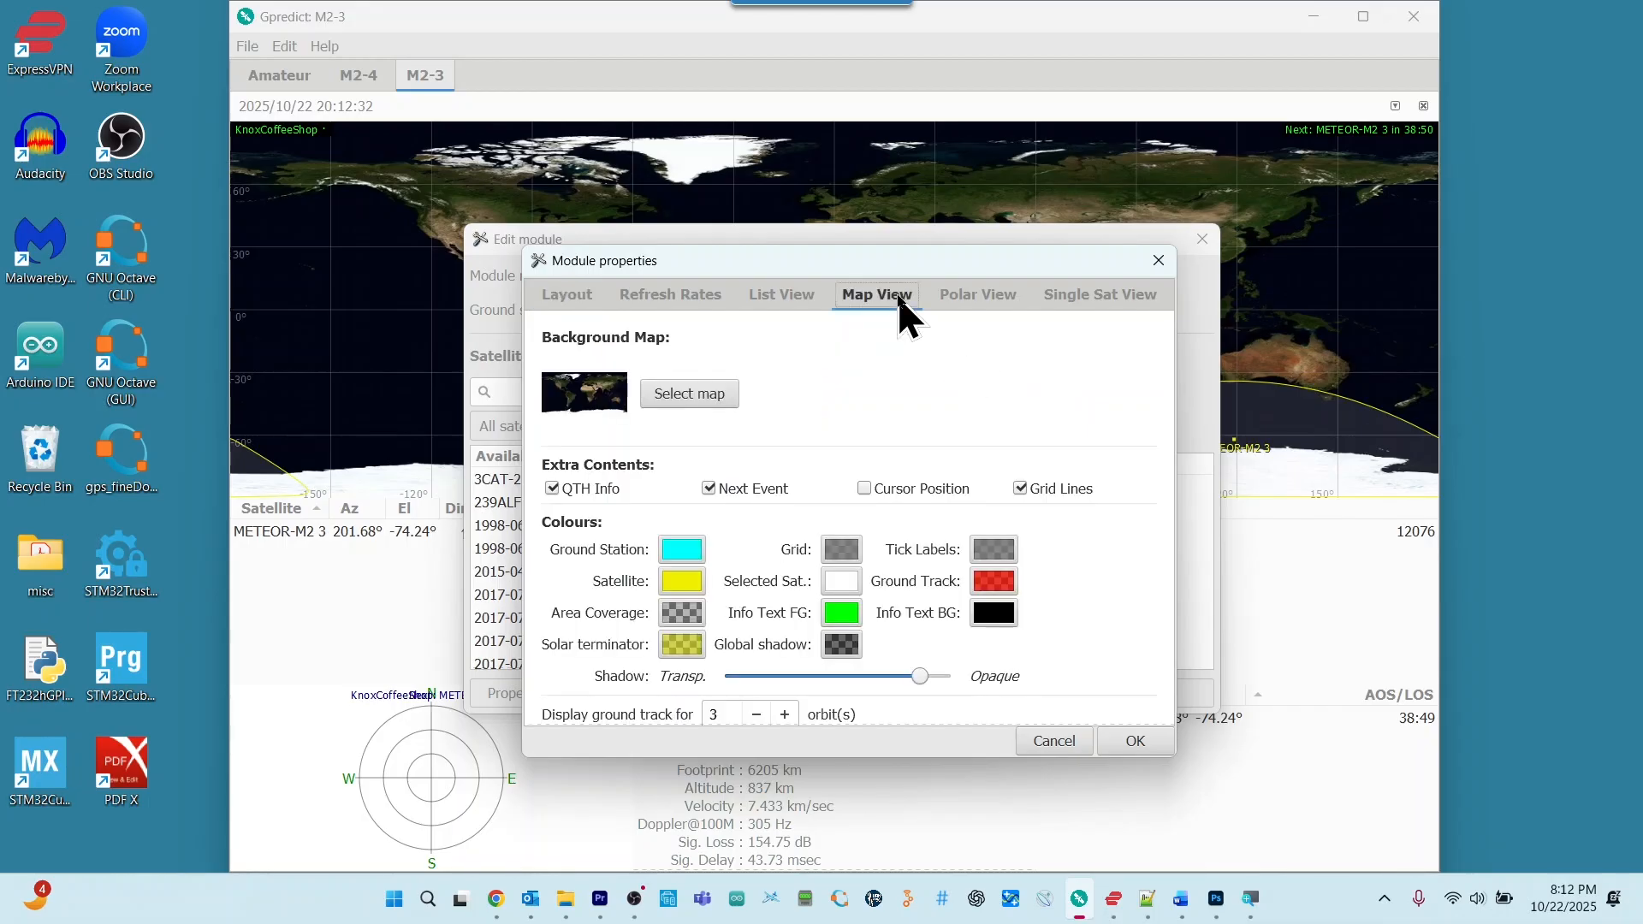
pyautogui.click(797, 297)
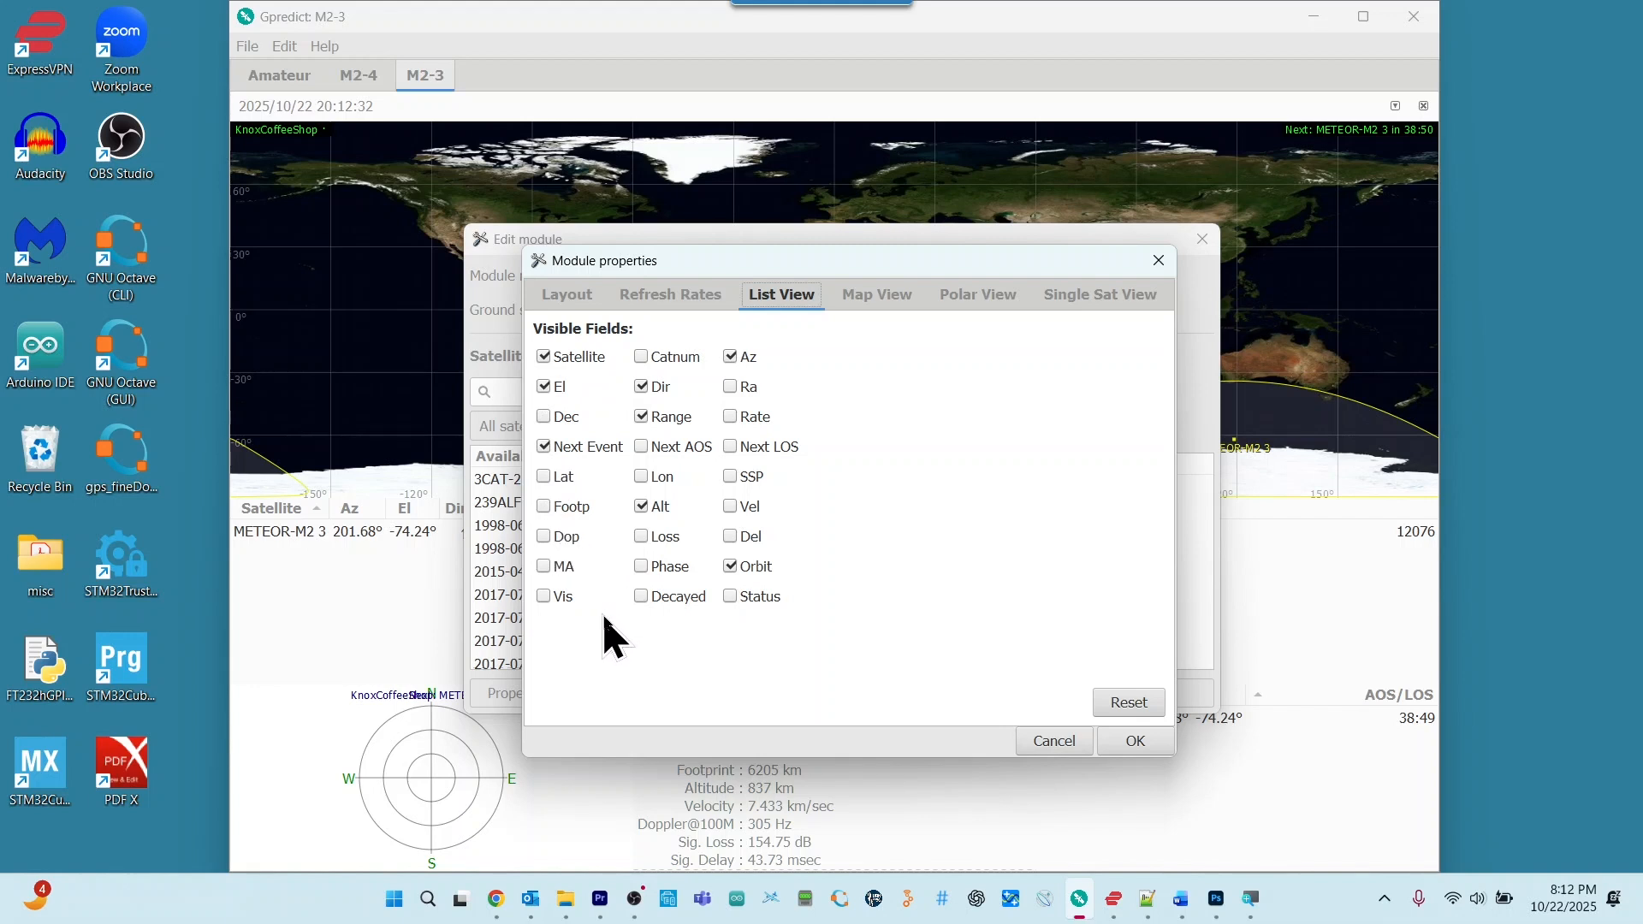
pyautogui.click(890, 297)
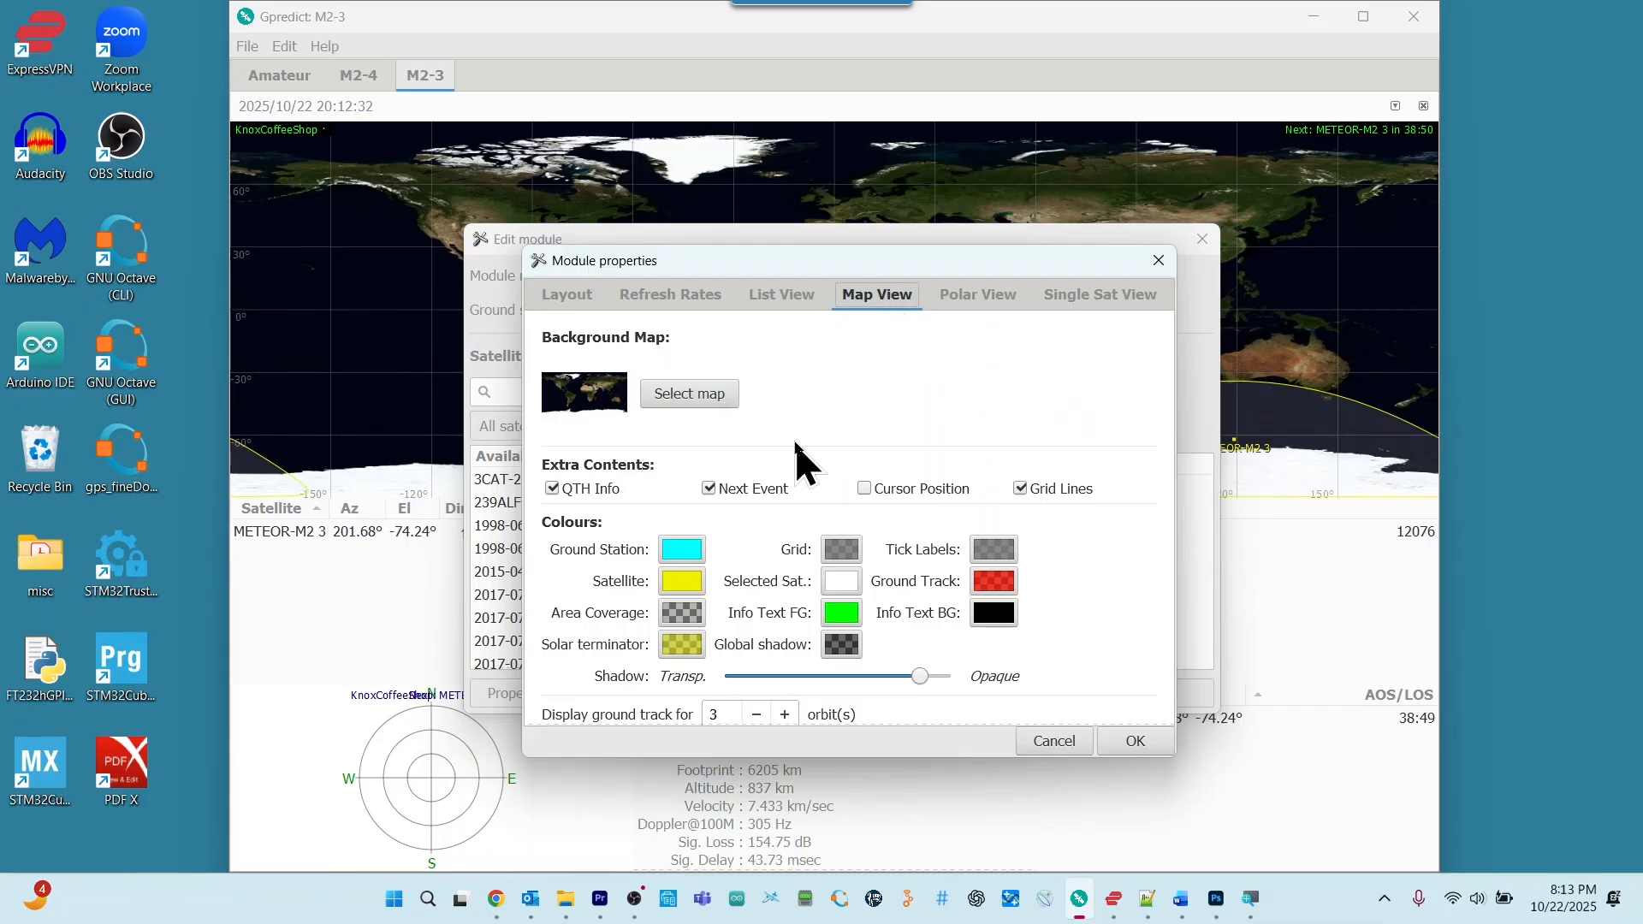
pyautogui.scroll(-1, 1171, 665)
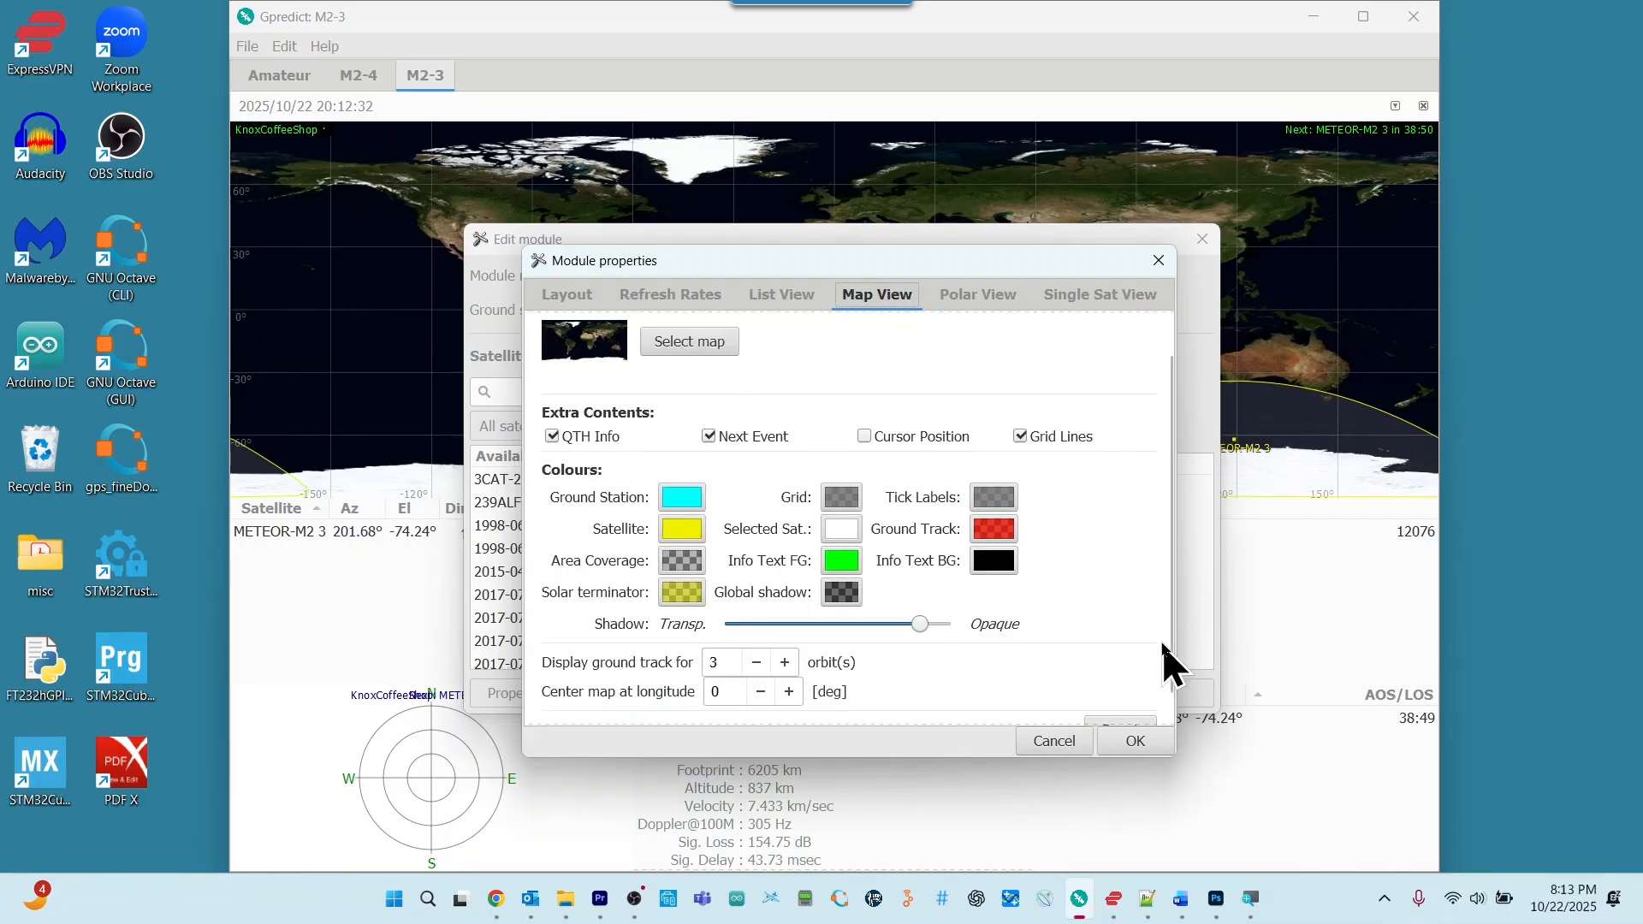
pyautogui.scroll(-1, 1171, 665)
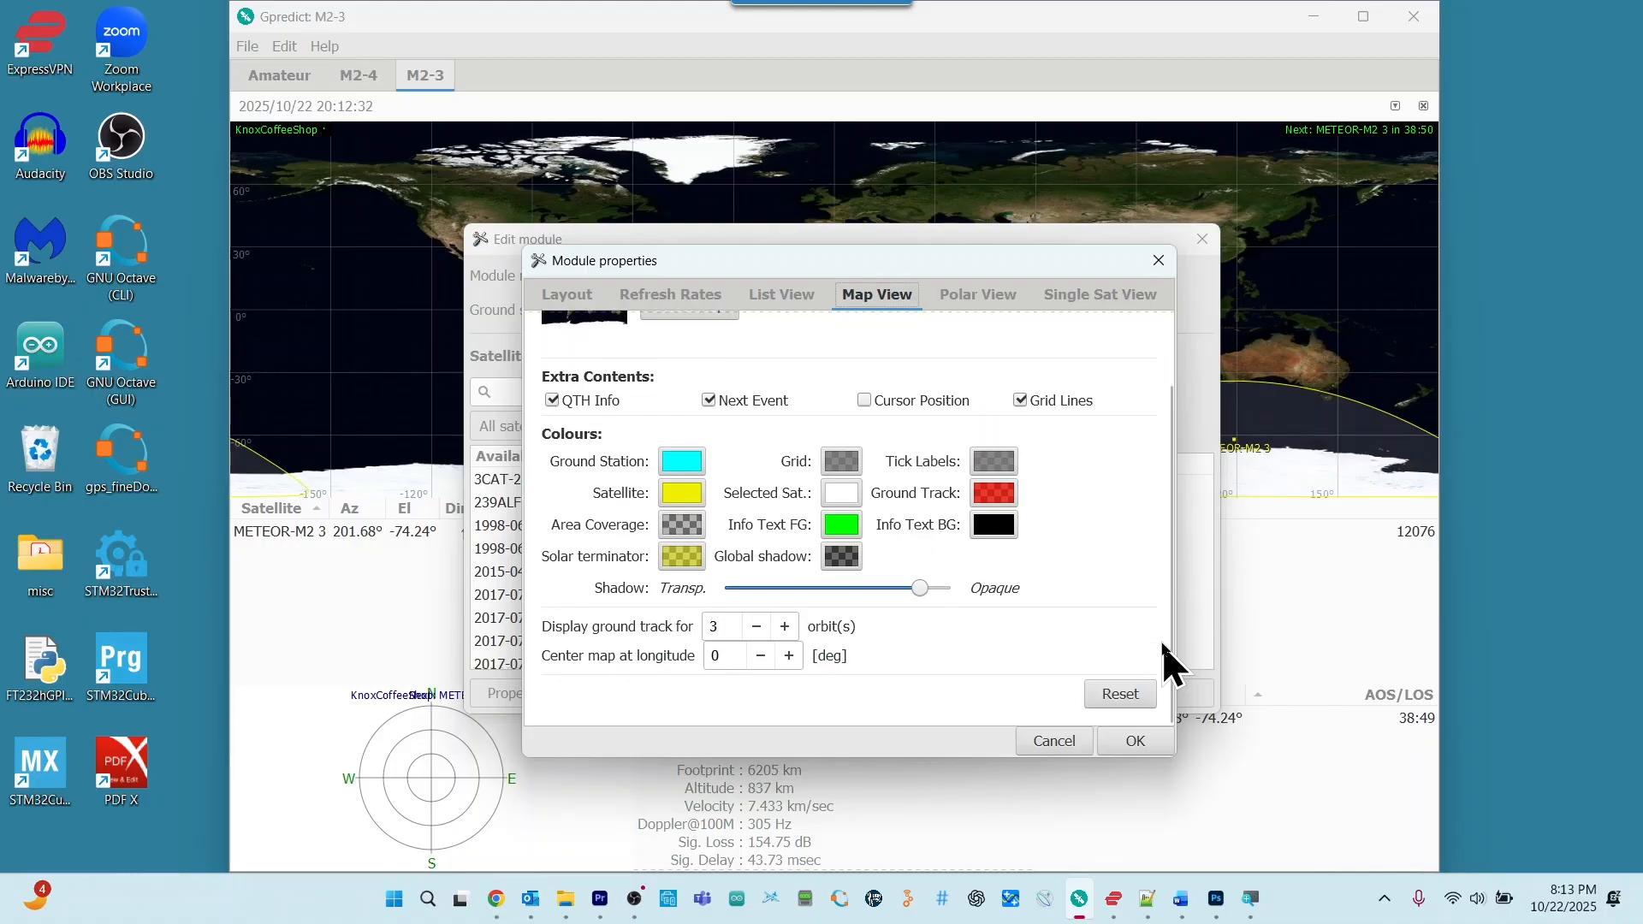
pyautogui.scroll(2, 1171, 665)
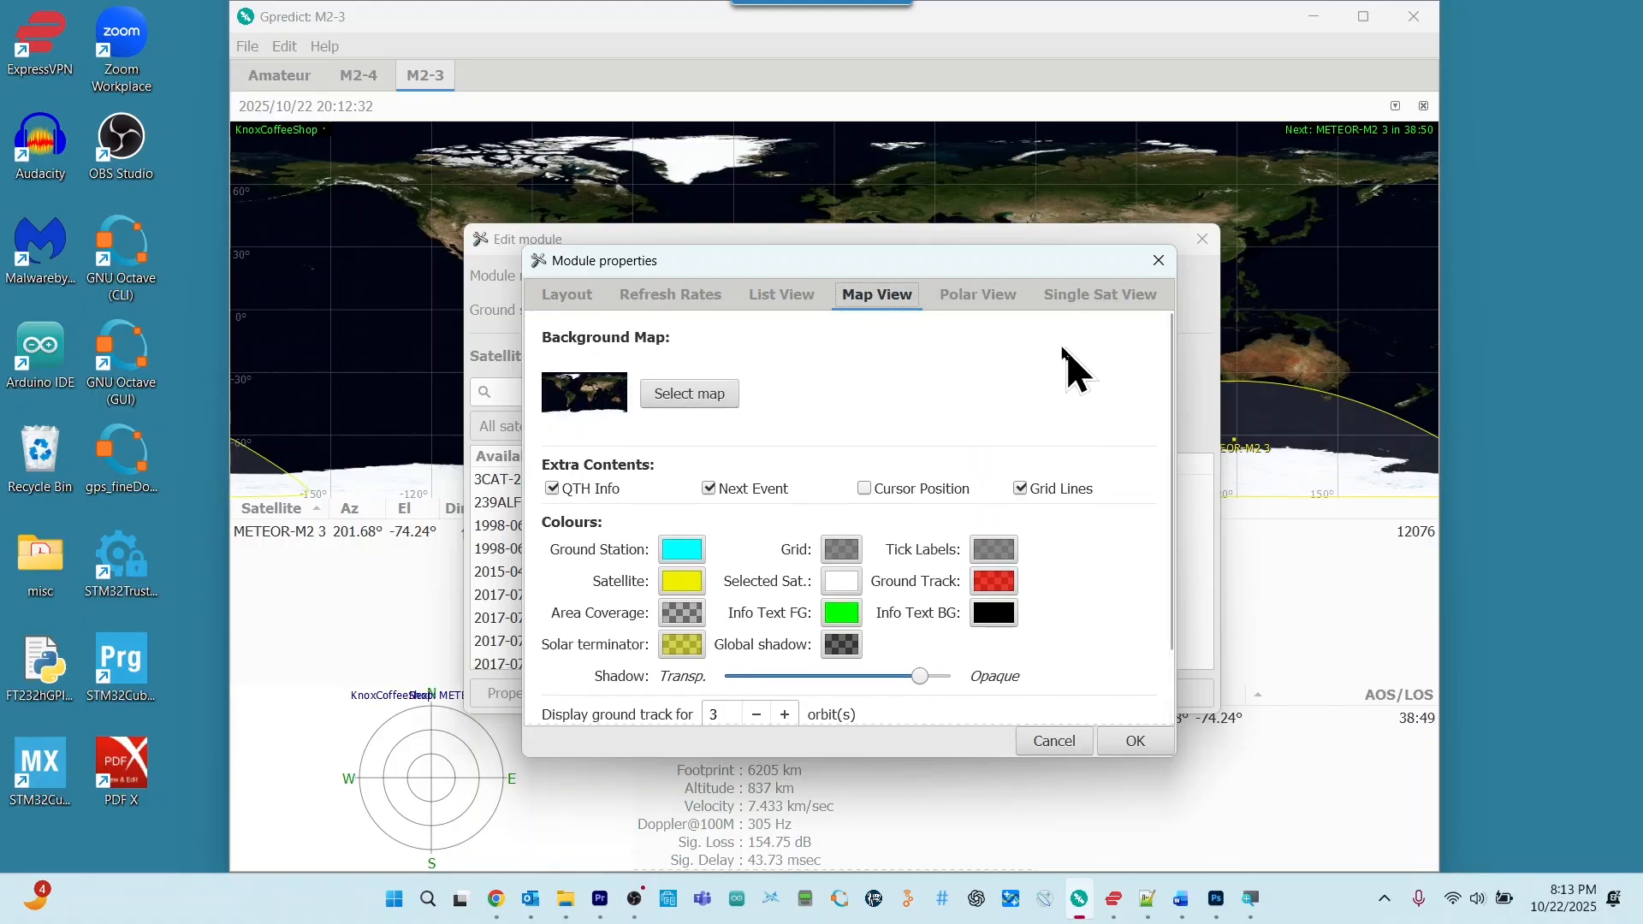
pyautogui.click(1006, 298)
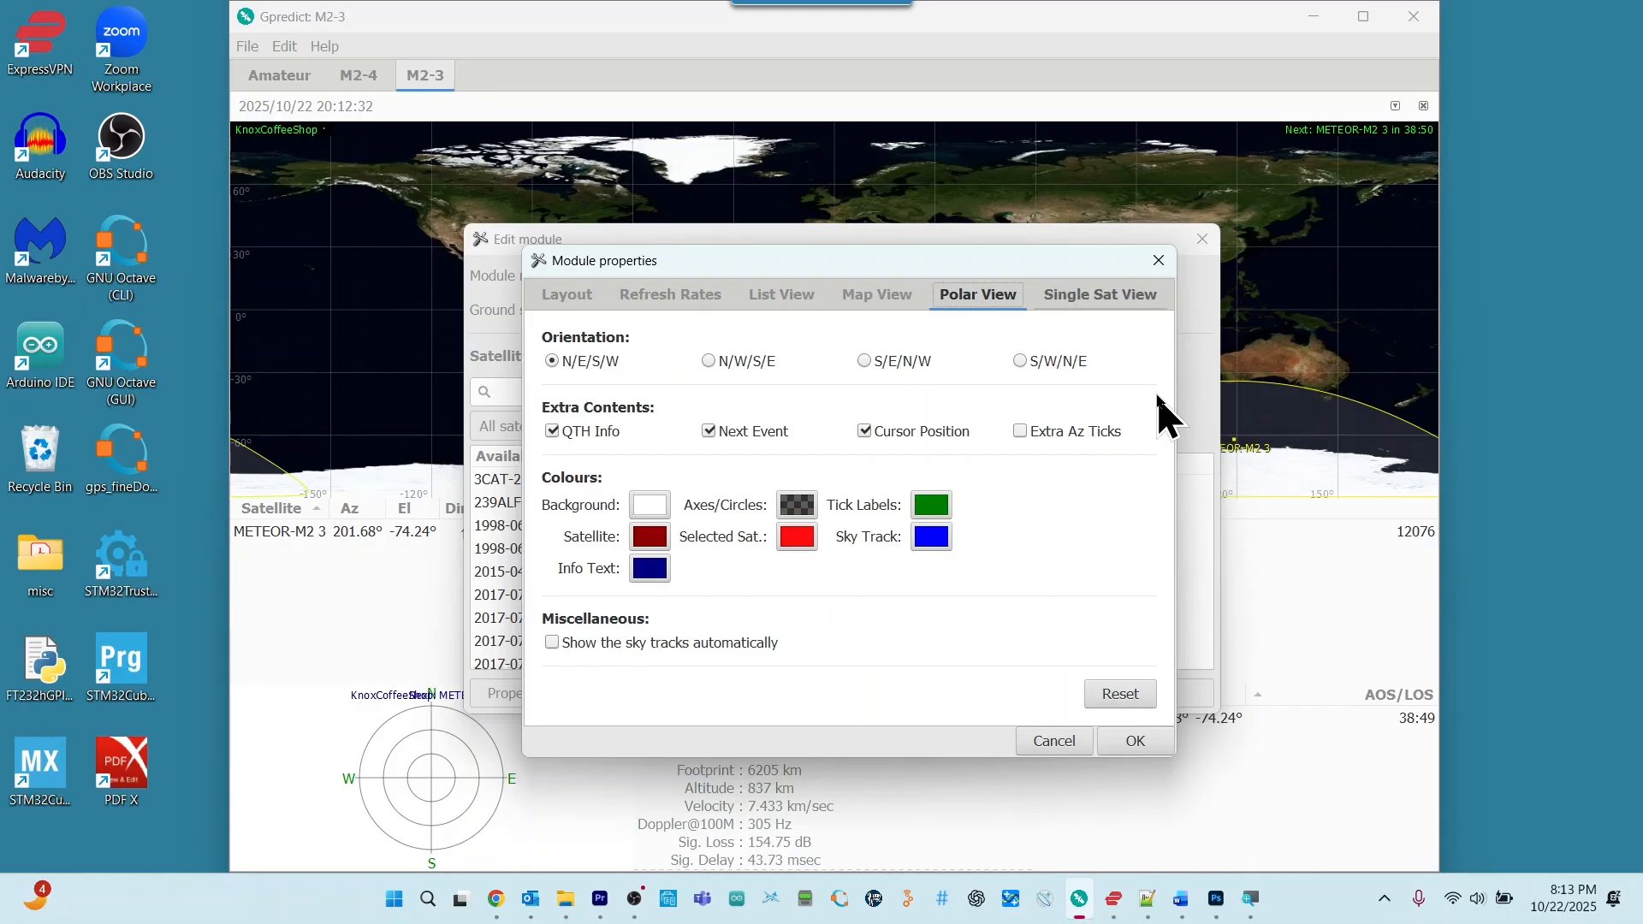
pyautogui.click(1107, 296)
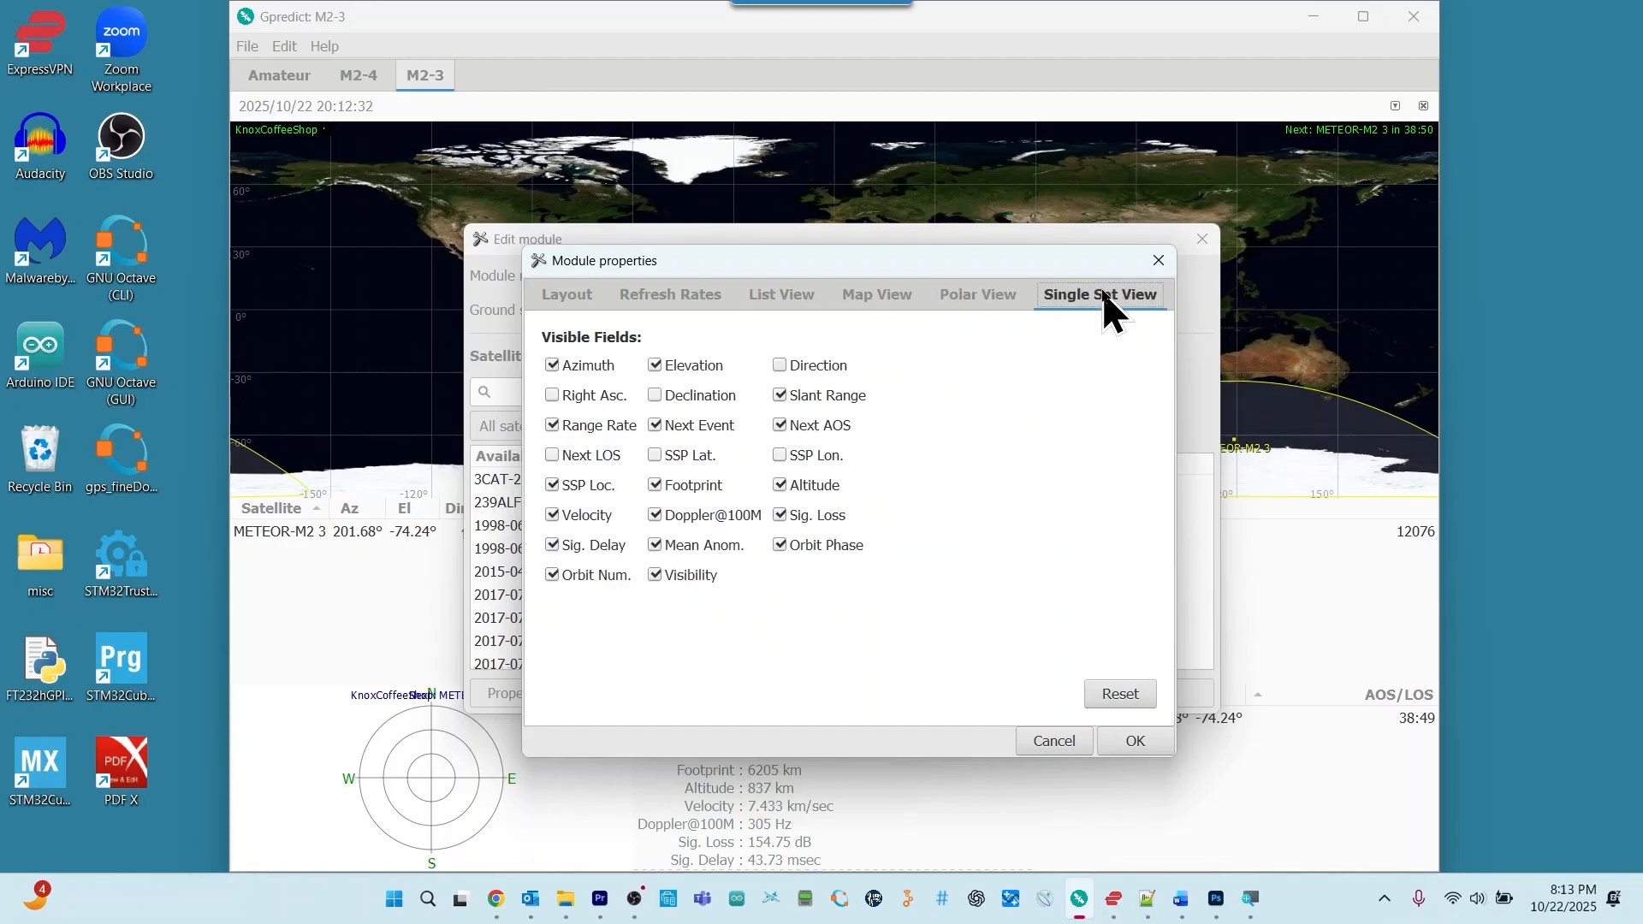